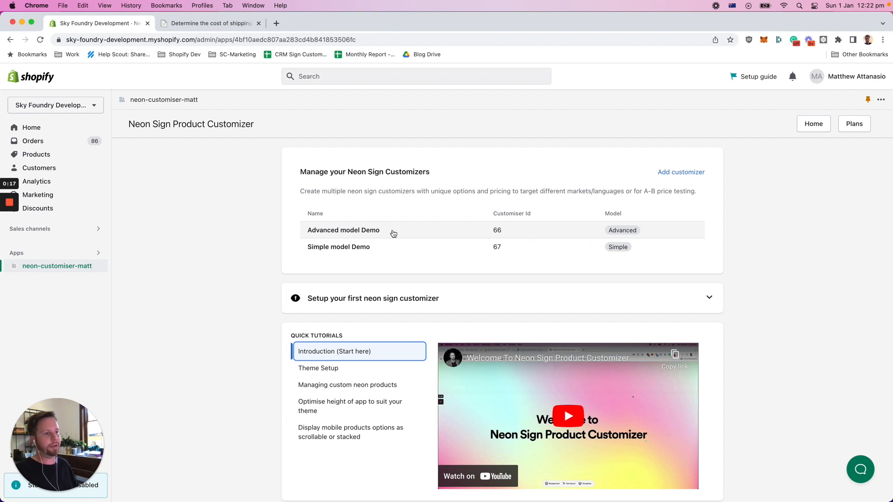
Open the Advanced model Demo customizer's required pricing options and start a new advanced pricing entry
{"action": "left_click", "coordinate": [336, 231]}
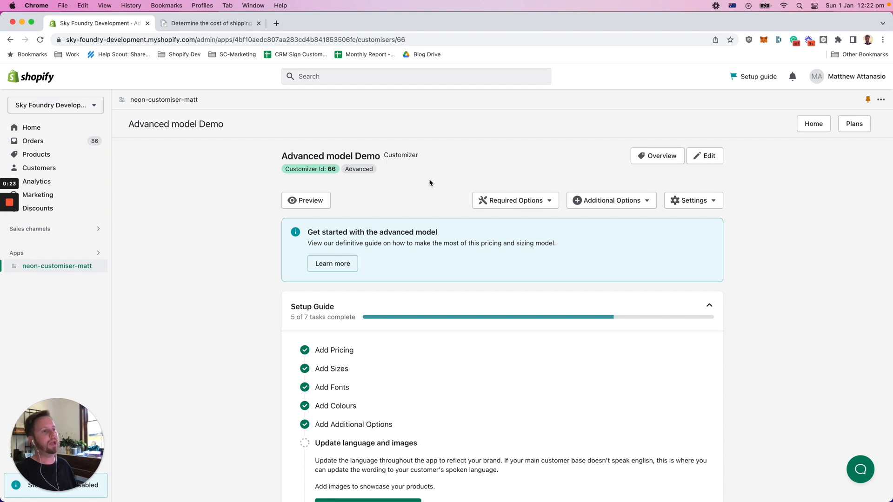
{"action": "left_click", "coordinate": [507, 209]}
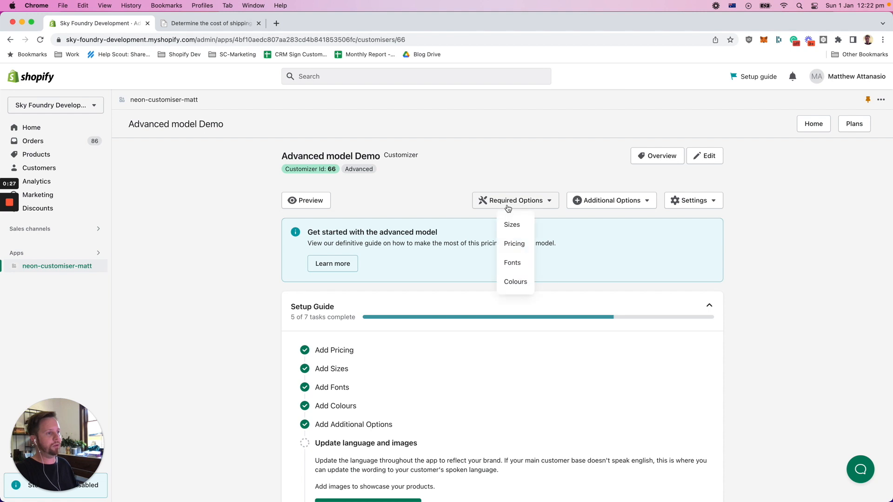
{"action": "left_click", "coordinate": [514, 246]}
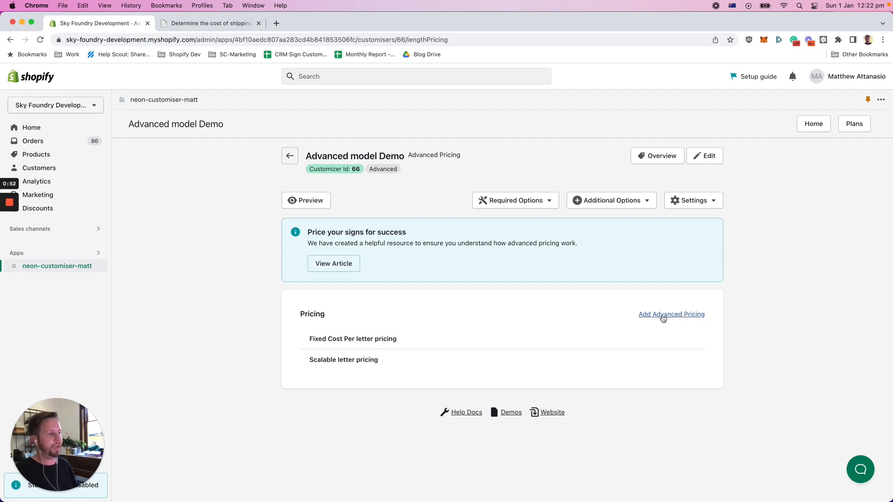
{"action": "left_click", "coordinate": [662, 316]}
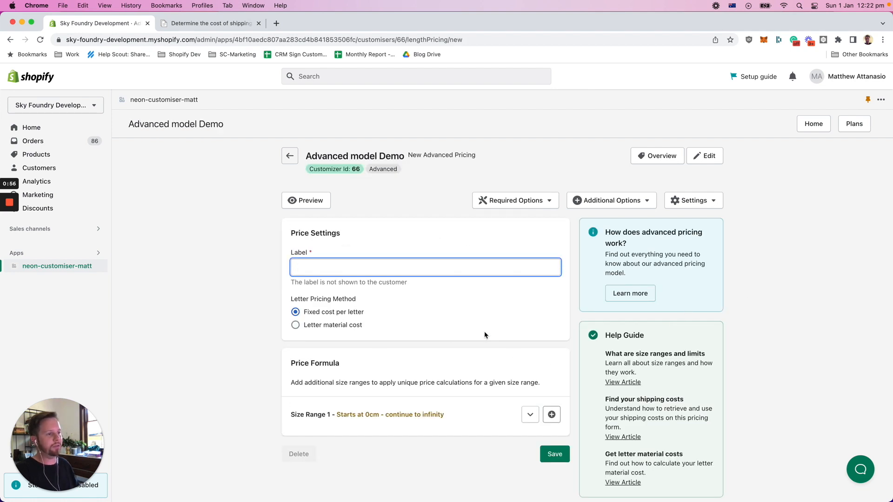
{"action": "scroll", "coordinate": [485, 332], "scroll_direction": "down", "scroll_amount": 2}
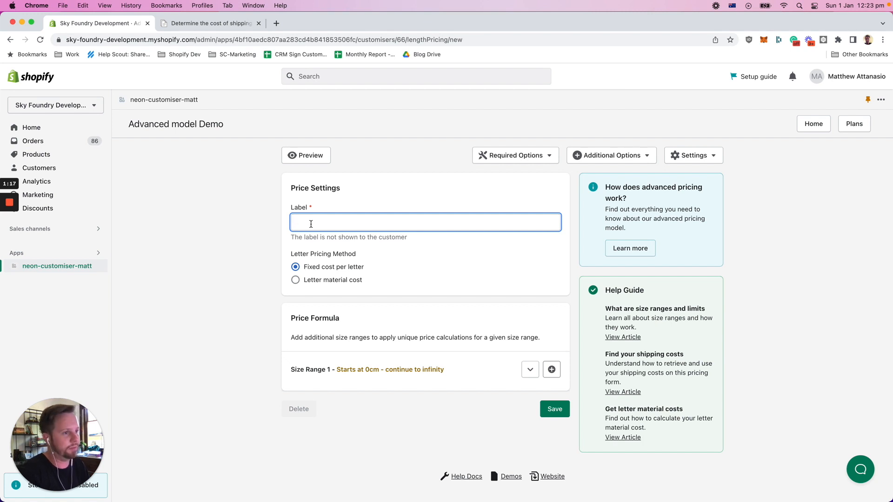
Label the new advanced pricing entry "Demo Pricing"
{"action": "type", "text": "Demo Pricing"}
{"action": "key", "text": "BackSpace"}
{"action": "key", "text": "BackSpace"}
{"action": "key", "text": "BackSpace"}
{"action": "type", "text": "ing"}
{"action": "left_click", "coordinate": [266, 257]}
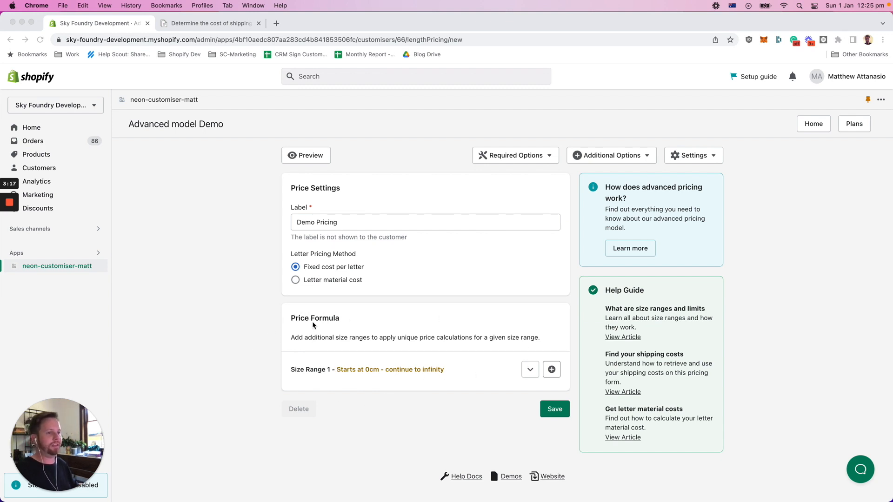
{"action": "left_click", "coordinate": [429, 315]}
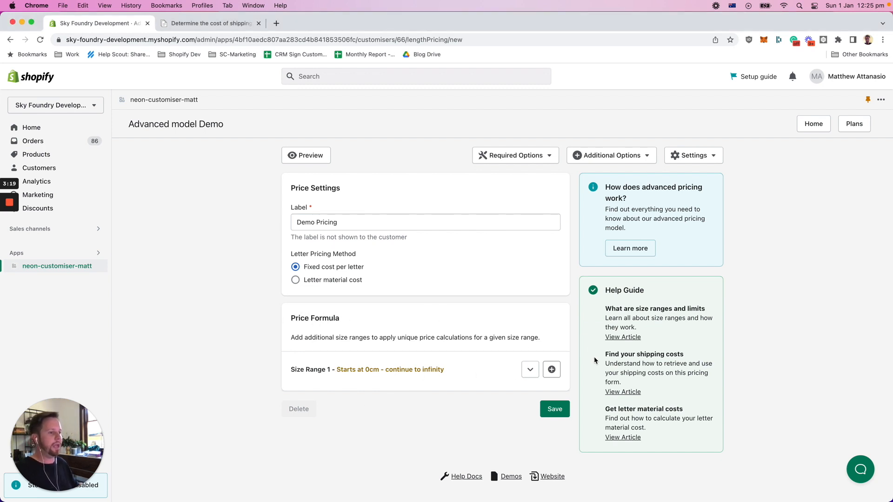
{"action": "scroll", "coordinate": [513, 375], "scroll_direction": "down", "scroll_amount": 1}
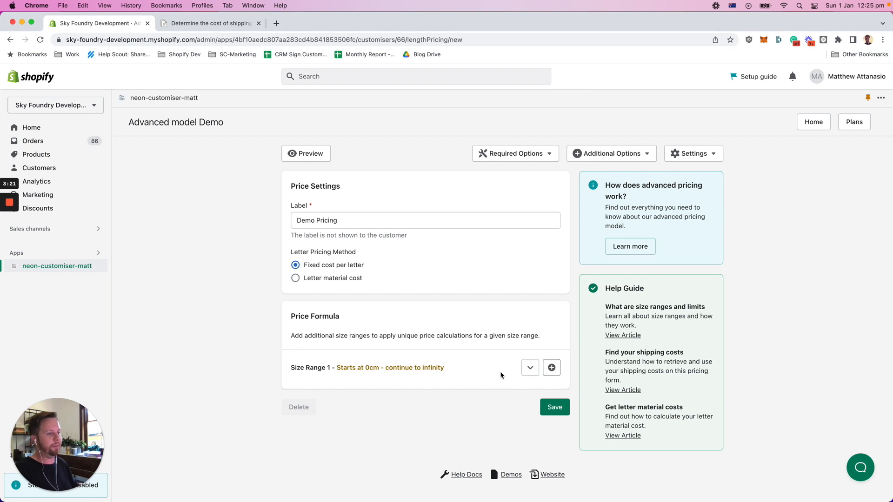
{"action": "scroll", "coordinate": [456, 368], "scroll_direction": "up", "scroll_amount": 1}
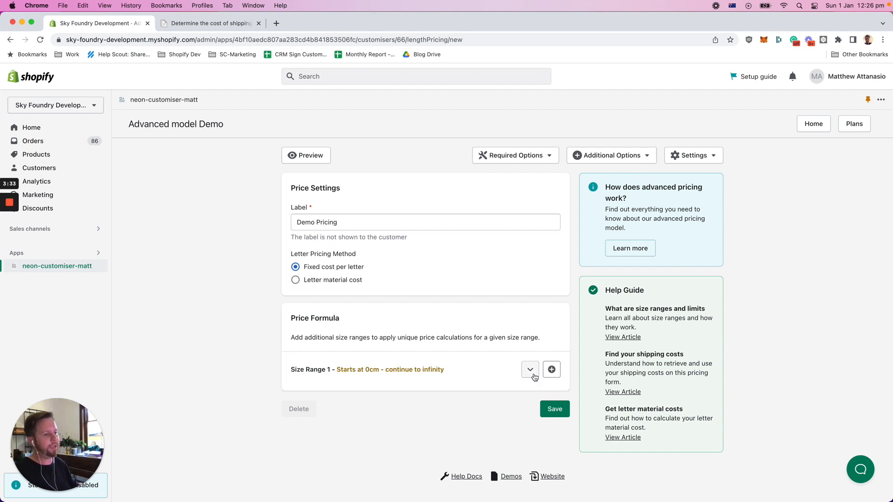
Compare Size Range 1's price fields under the Letter material cost and Fixed cost per letter methods, finishing on Fixed cost per letter
{"action": "left_click", "coordinate": [533, 376]}
{"action": "scroll", "coordinate": [498, 366], "scroll_direction": "down", "scroll_amount": 3}
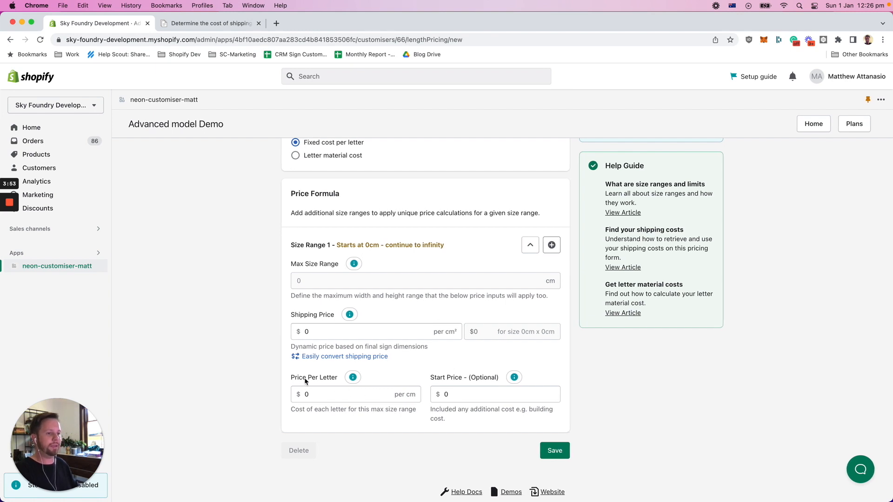
{"action": "scroll", "coordinate": [238, 321], "scroll_direction": "up", "scroll_amount": 2}
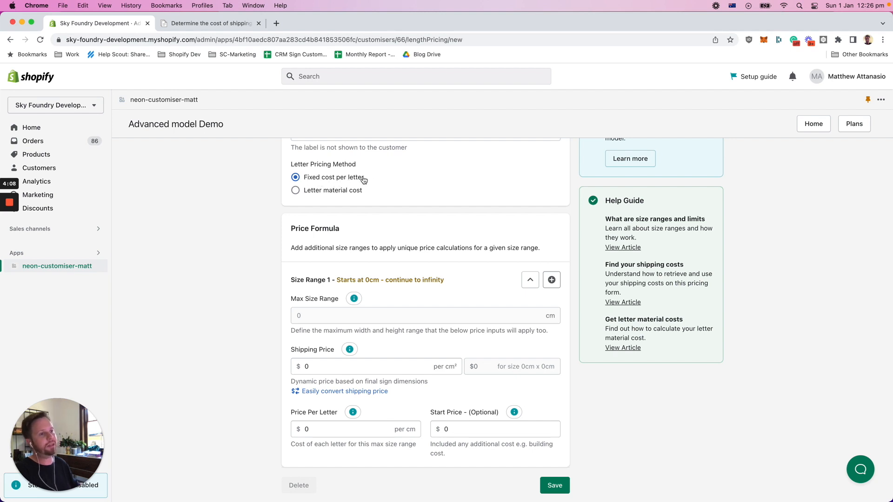
{"action": "left_click", "coordinate": [331, 194]}
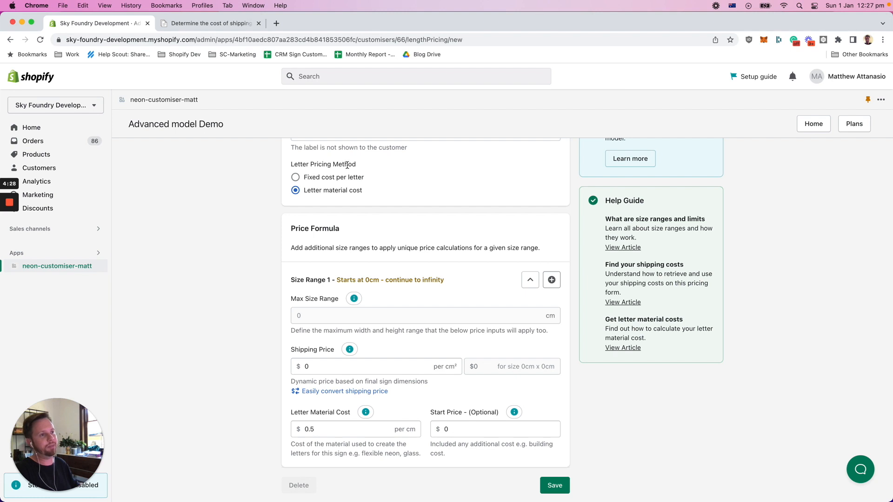
{"action": "left_click", "coordinate": [311, 180]}
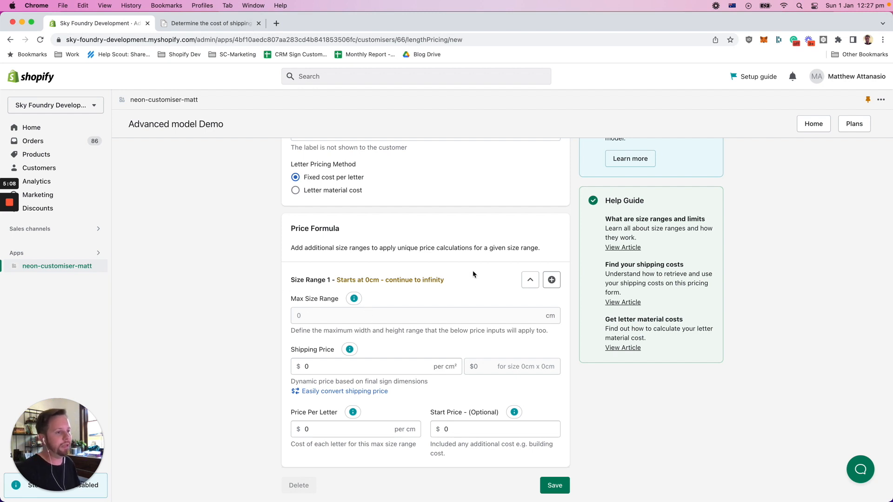
{"action": "left_click", "coordinate": [528, 280]}
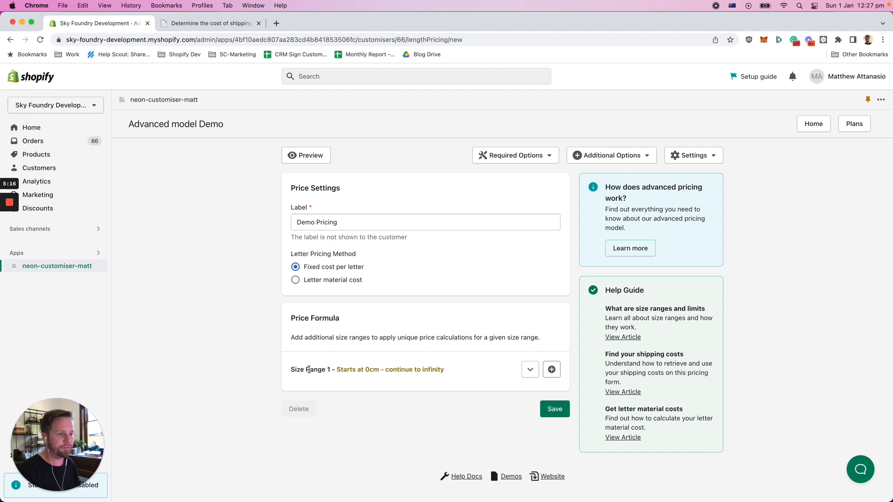
Expand Size Range 1, open the Max Size Range help and examine the enlarged Example 1 price formula diagram
{"action": "left_click", "coordinate": [530, 370]}
{"action": "scroll", "coordinate": [476, 317], "scroll_direction": "down", "scroll_amount": 3}
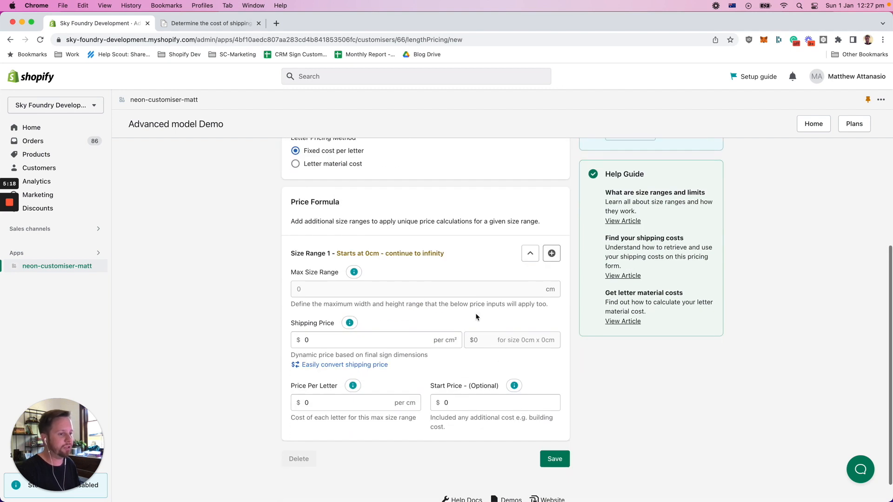
{"action": "left_click", "coordinate": [356, 274]}
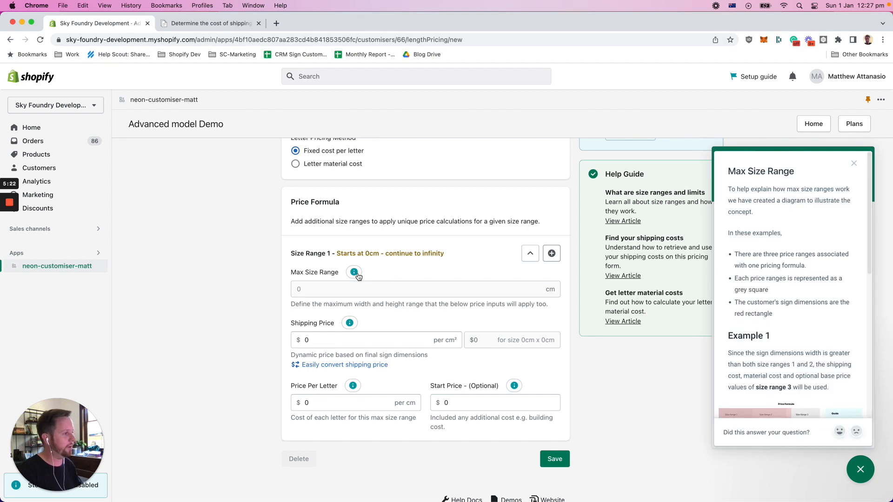
{"action": "scroll", "coordinate": [790, 358], "scroll_direction": "down", "scroll_amount": 3}
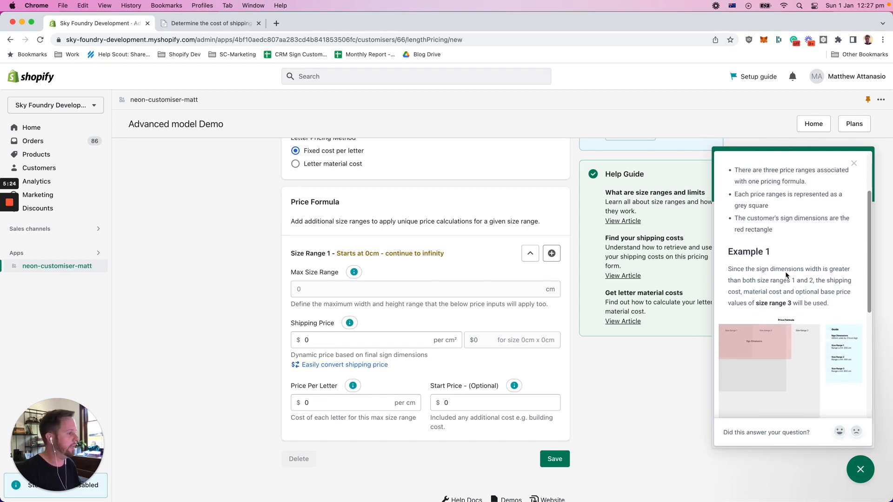
{"action": "left_click", "coordinate": [792, 358]}
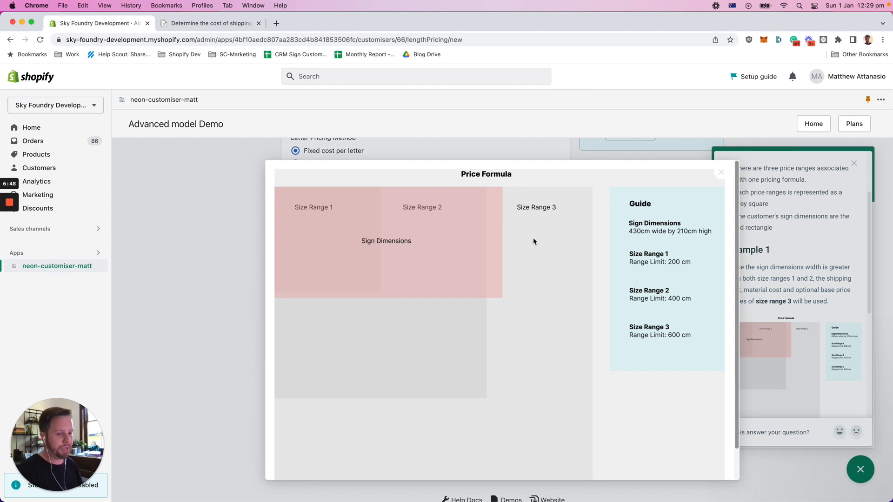
{"action": "key", "text": "Escape"}
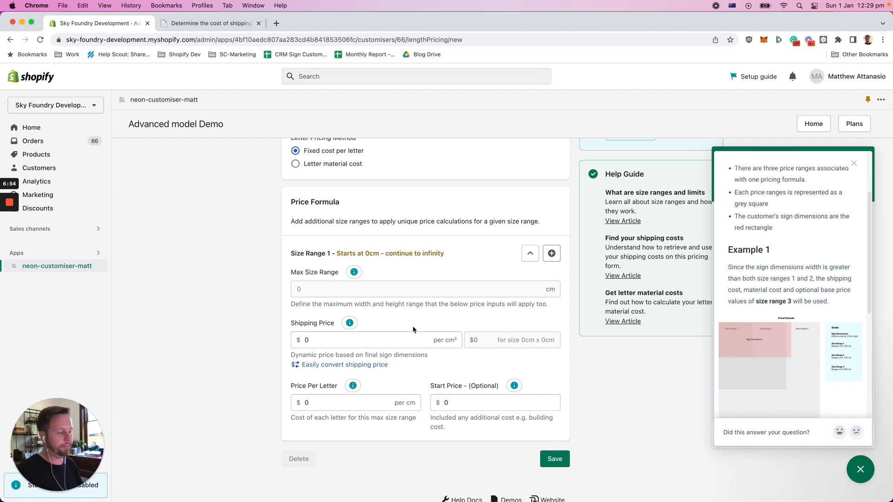
Examine the enlarged Example 2 price formula diagram in the Max Size Range help
{"action": "scroll", "coordinate": [413, 329], "scroll_direction": "down", "scroll_amount": 1}
{"action": "mouse_move", "coordinate": [786, 345]}
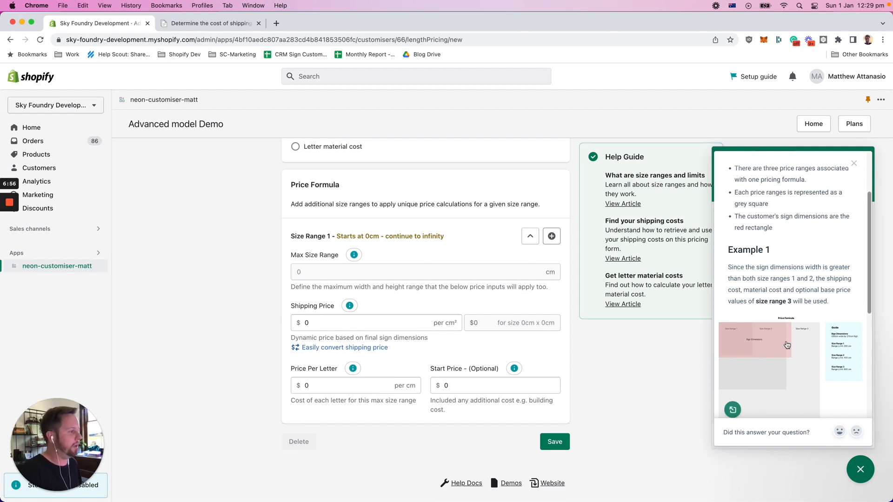
{"action": "scroll", "coordinate": [786, 345], "scroll_direction": "down", "scroll_amount": 5}
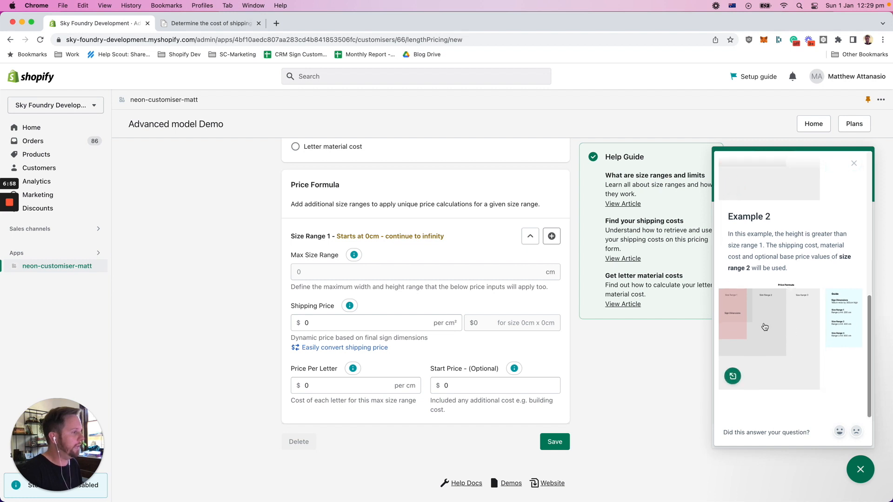
{"action": "left_click", "coordinate": [794, 327]}
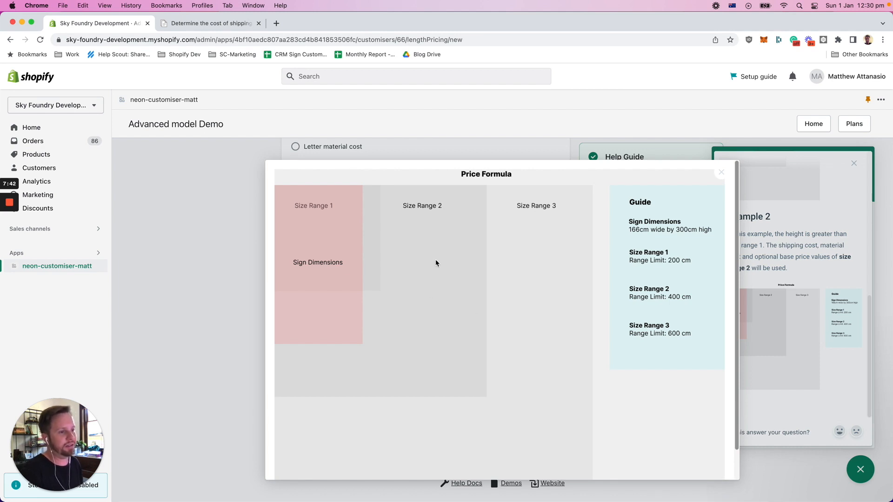
{"action": "key", "text": "Escape"}
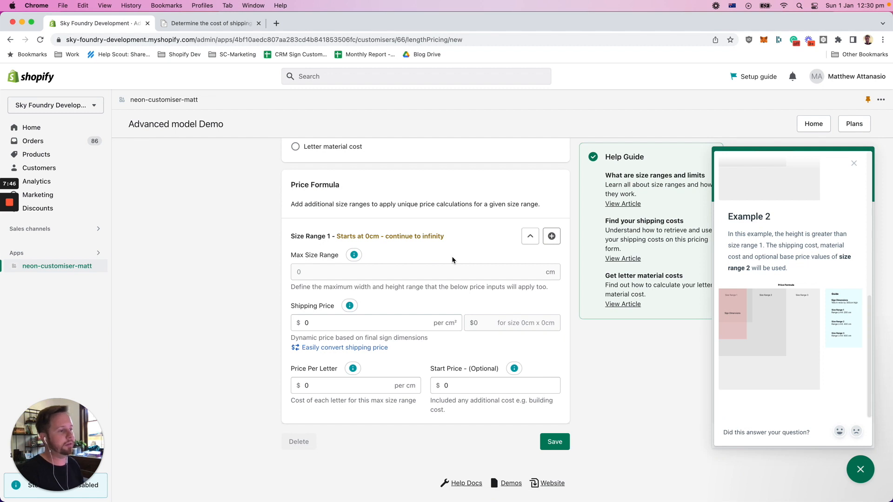
{"action": "scroll", "coordinate": [450, 260], "scroll_direction": "down", "scroll_amount": 1}
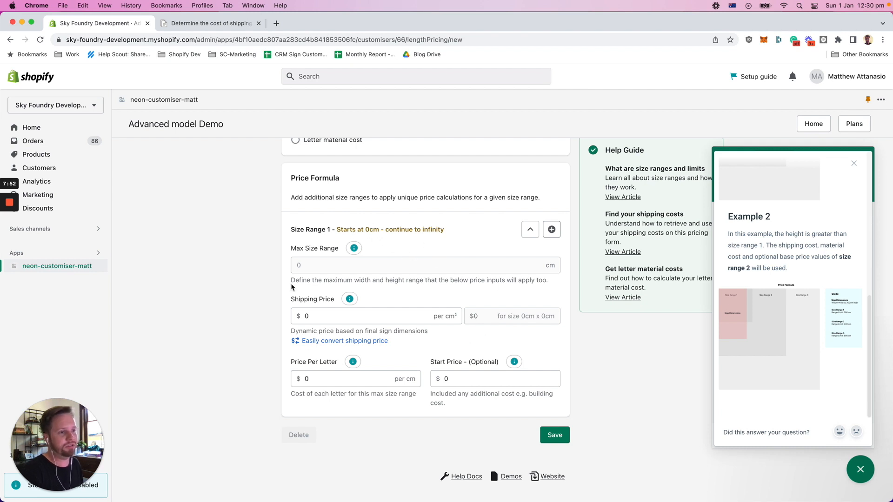
{"action": "left_click_drag", "start_coordinate": [347, 231], "coordinate": [417, 231]}
{"action": "left_click", "coordinate": [422, 245]}
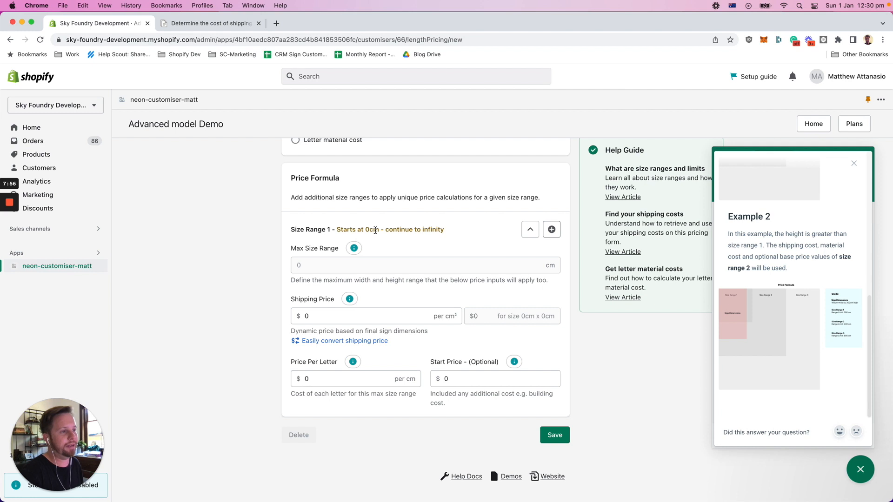
{"action": "left_click_drag", "start_coordinate": [388, 231], "coordinate": [478, 232]}
{"action": "left_click", "coordinate": [476, 233]}
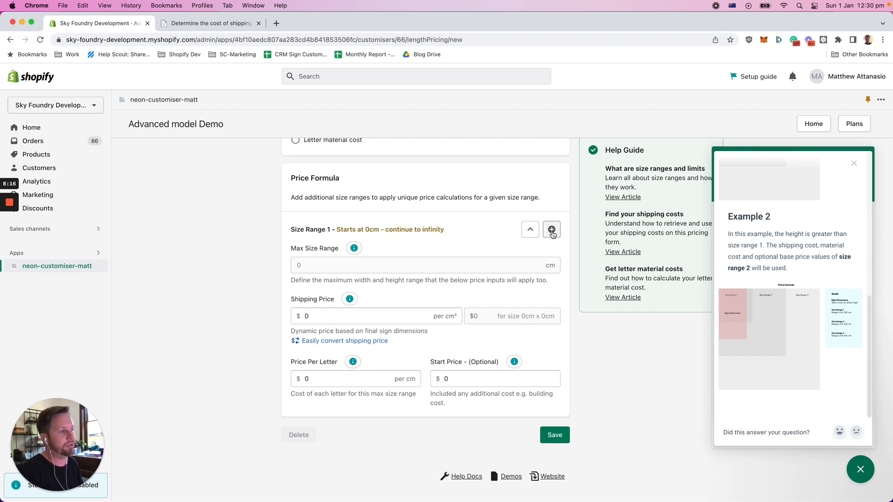
Add a second size range, set Size Range 1's maximum to 50 cm and collapse Size Range 1
{"action": "left_click", "coordinate": [552, 229]}
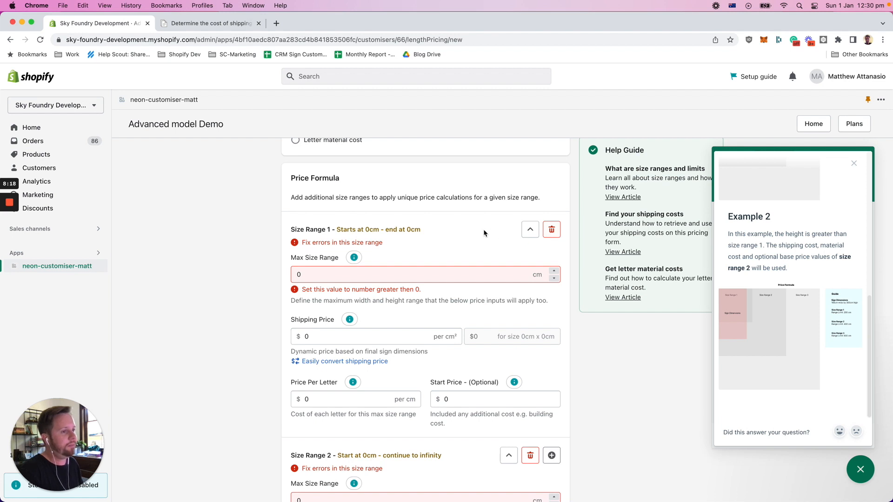
{"action": "scroll", "coordinate": [483, 233], "scroll_direction": "down", "scroll_amount": 2}
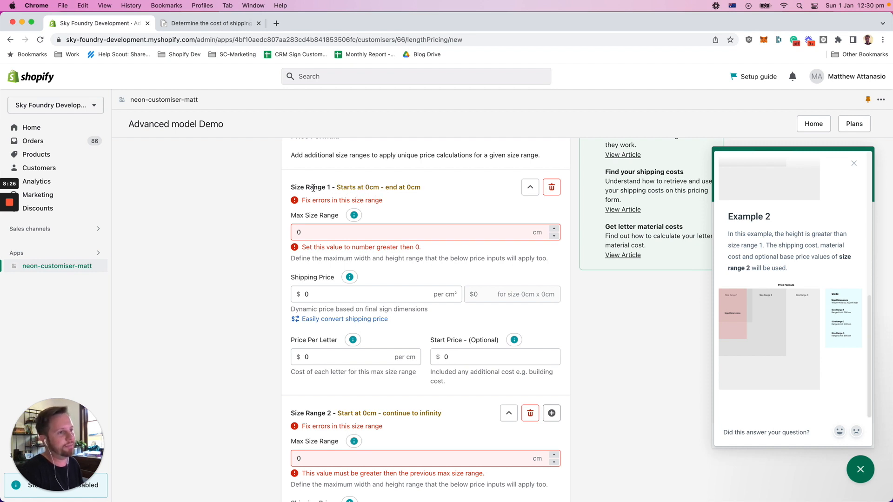
{"action": "double_click", "coordinate": [319, 231]}
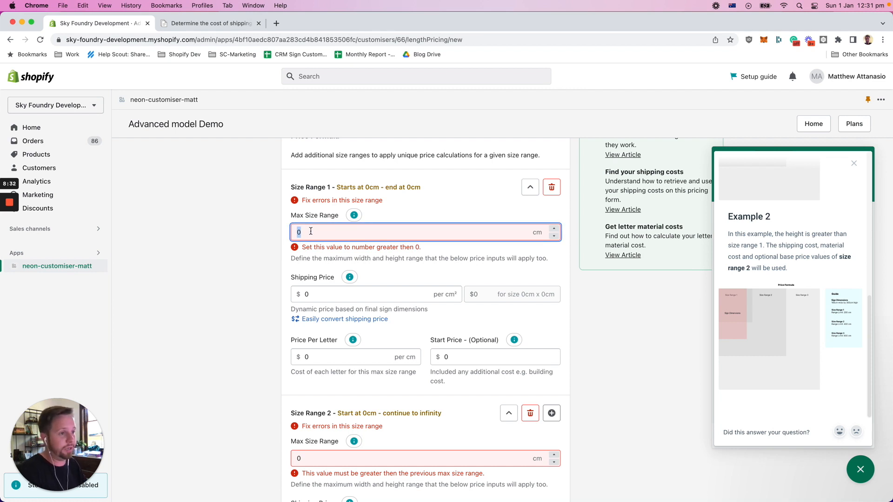
{"action": "type", "text": "50"}
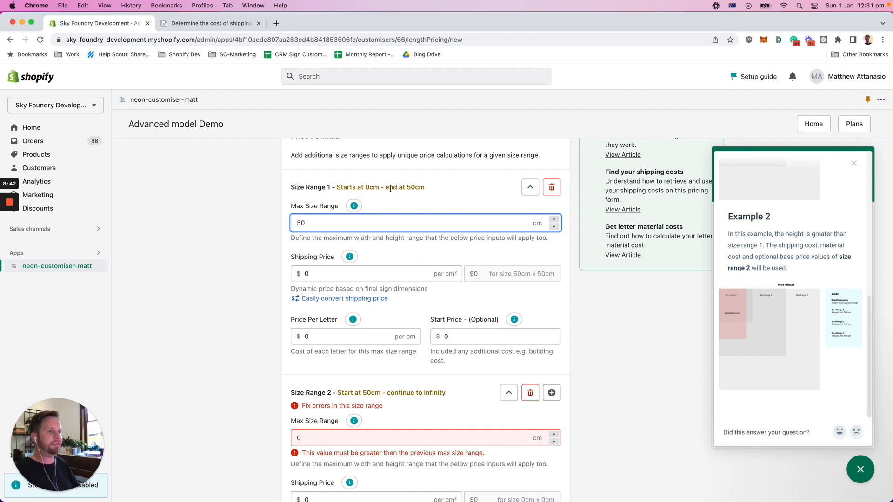
{"action": "left_click", "coordinate": [530, 188]}
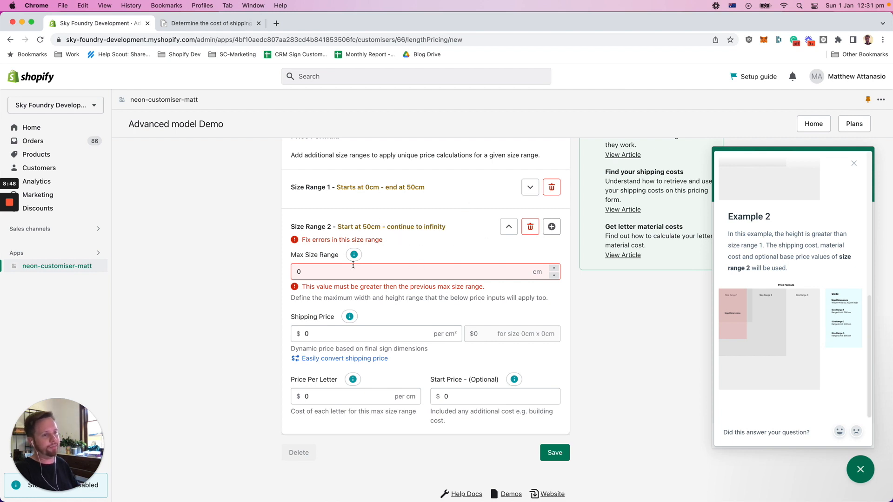
Enlarge the Example 2 price formula diagram again to review how the size ranges nest, and close it
{"action": "left_click_drag", "start_coordinate": [313, 271], "coordinate": [291, 270]}
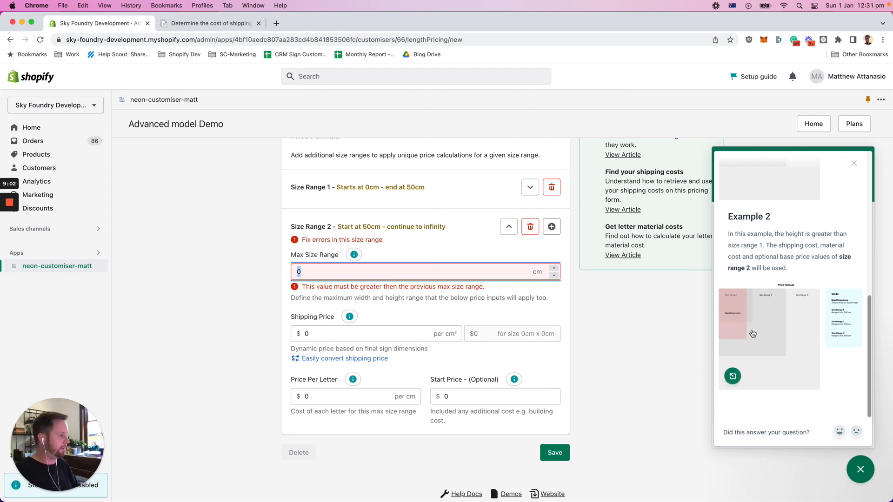
{"action": "left_click", "coordinate": [786, 331]}
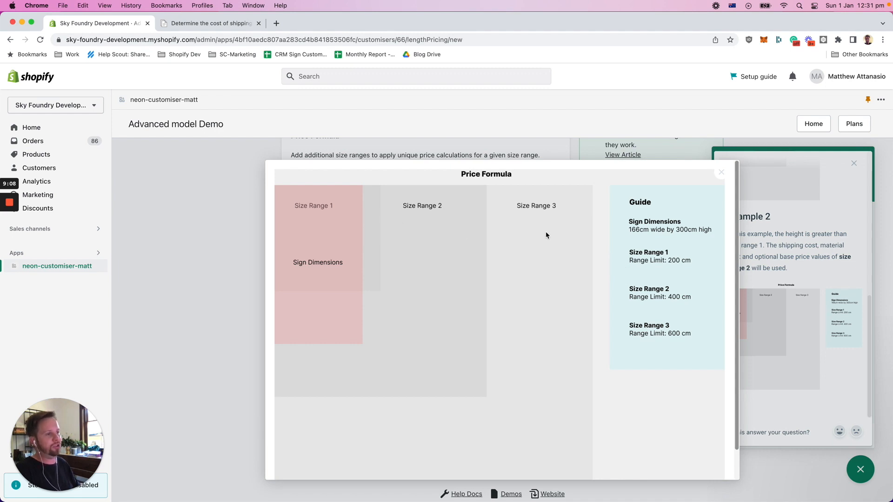
{"action": "left_click", "coordinate": [720, 173]}
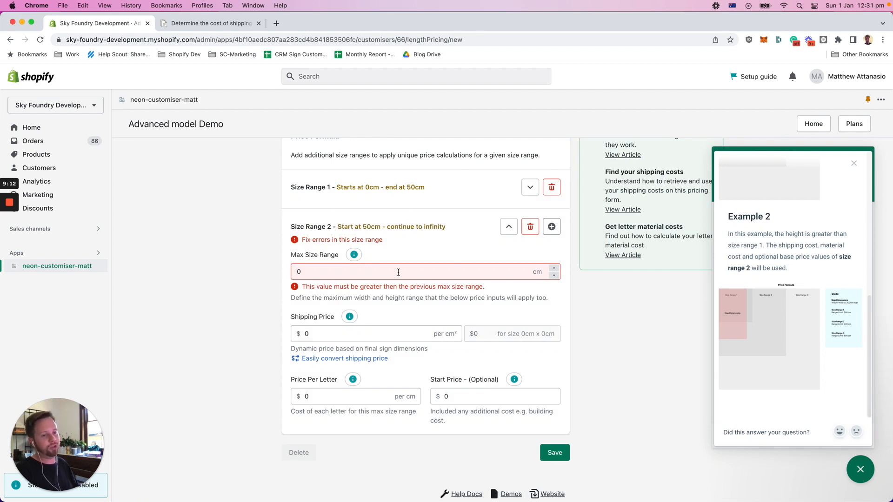
Set Size Range 2's maximum size to 75 cm and collapse Size Range 2
{"action": "left_click_drag", "start_coordinate": [368, 273], "coordinate": [291, 274]}
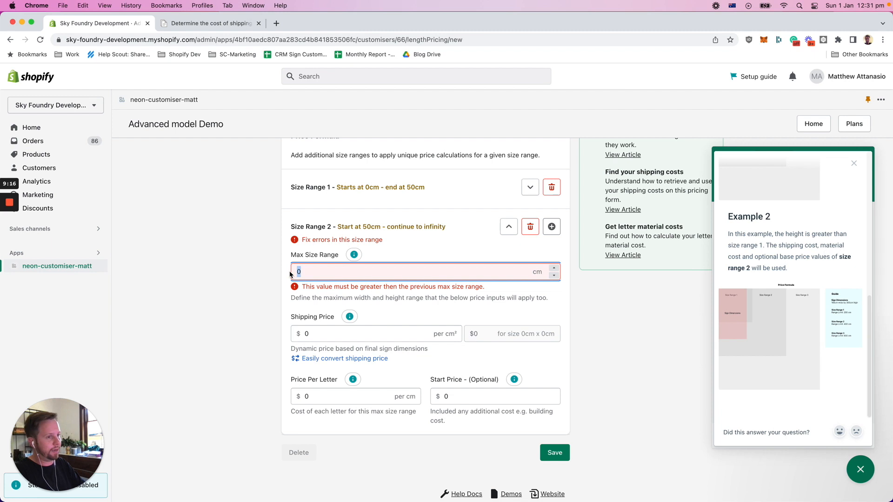
{"action": "type", "text": "75"}
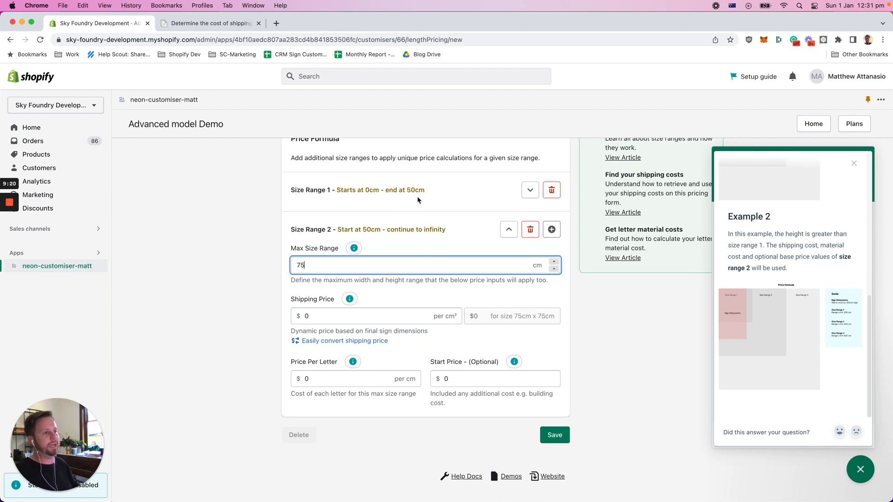
{"action": "left_click", "coordinate": [463, 199]}
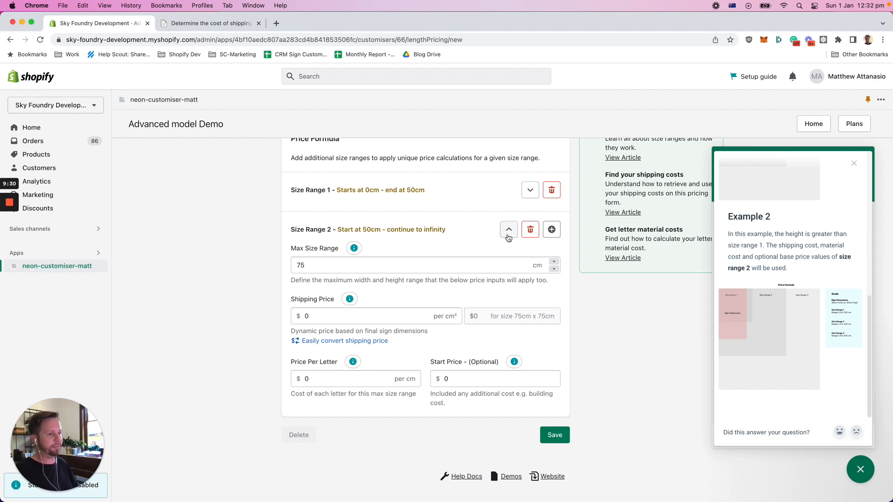
{"action": "left_click", "coordinate": [508, 229]}
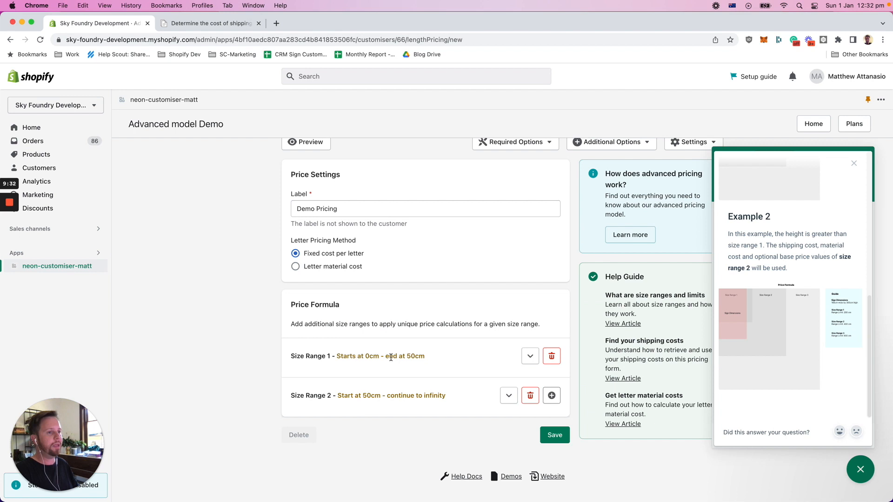
Close the help article and set the optional start price of Size Range 1 to $100
{"action": "left_click", "coordinate": [530, 356]}
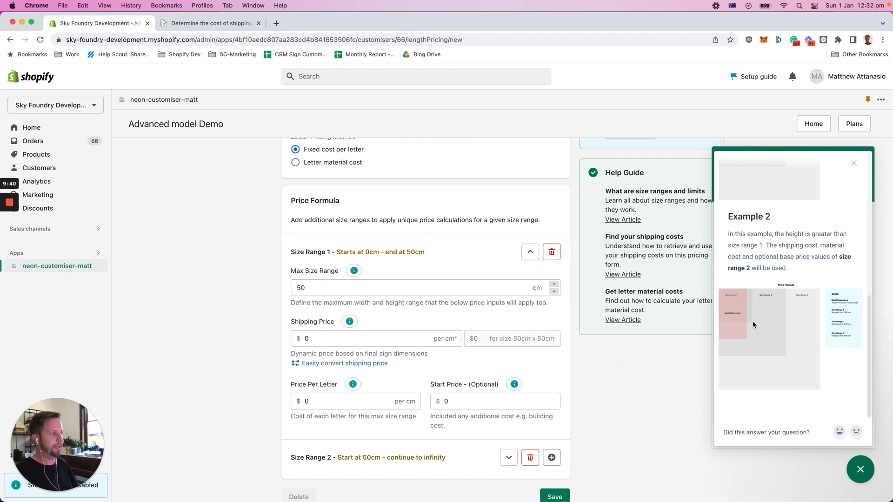
{"action": "left_click", "coordinate": [854, 162]}
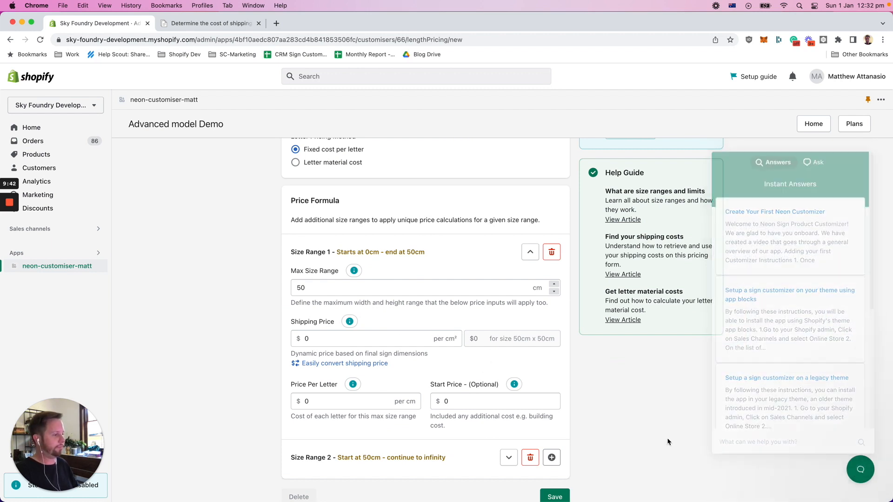
{"action": "scroll", "coordinate": [493, 346], "scroll_direction": "down", "scroll_amount": 3}
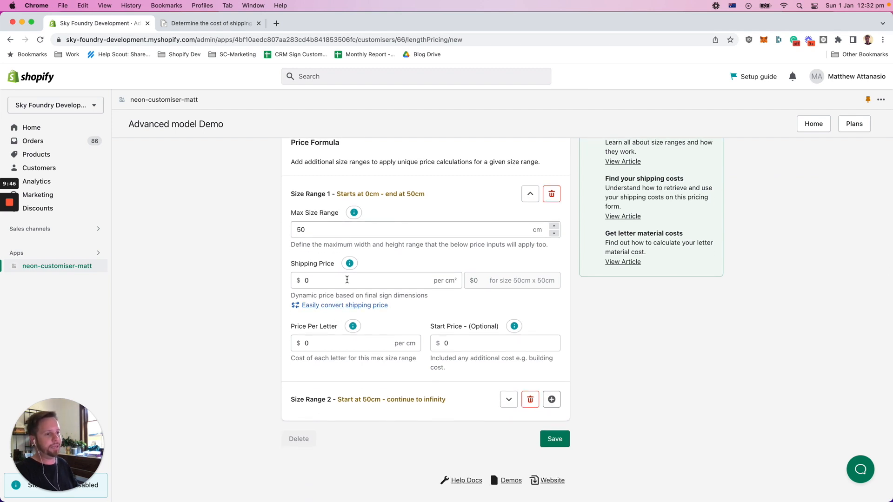
{"action": "left_click", "coordinate": [466, 343]}
{"action": "double_click", "coordinate": [466, 343]}
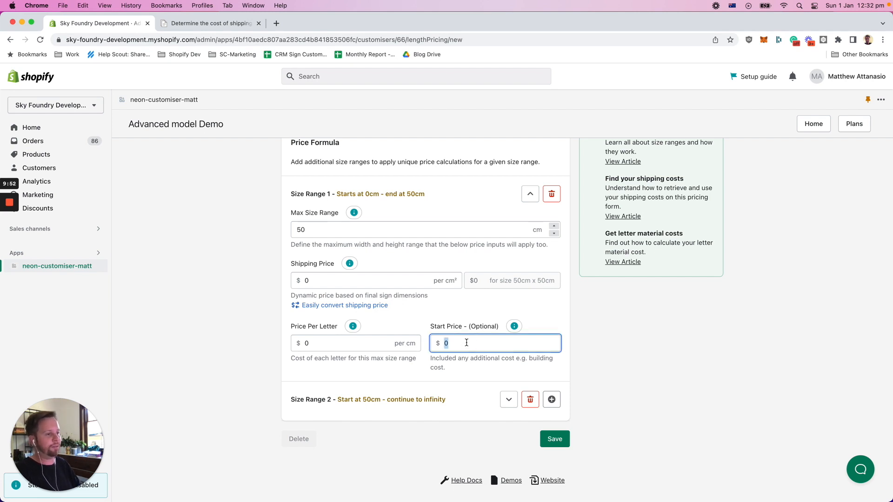
{"action": "type", "text": "100"}
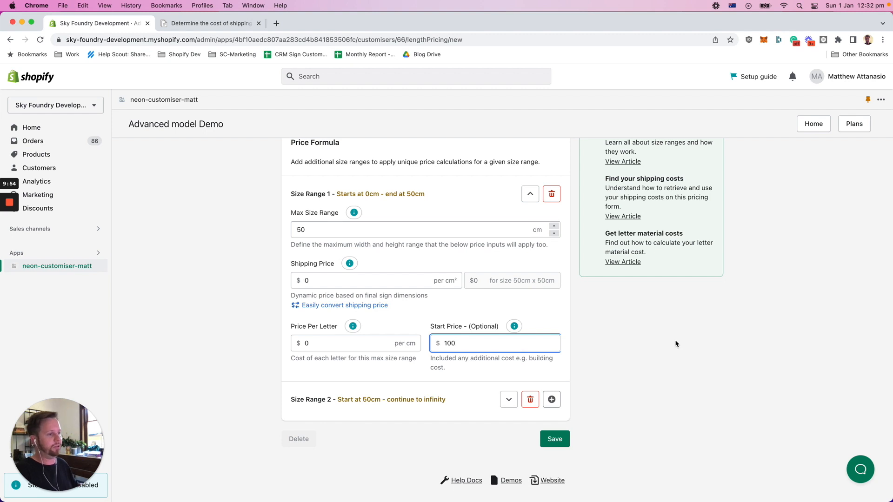
{"action": "left_click", "coordinate": [675, 344]}
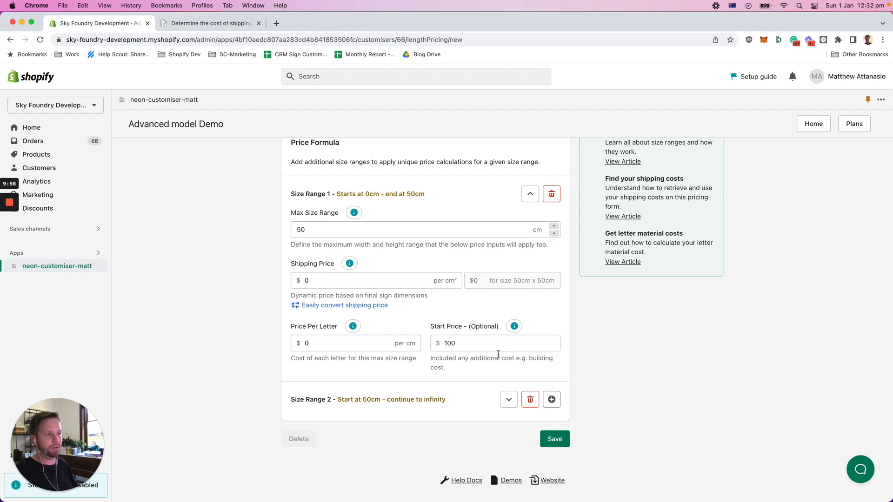
Expand Size Range 2 to check its prices, save the Demo Pricing entry and return to the advanced pricing list
{"action": "scroll", "coordinate": [219, 268], "scroll_direction": "up", "scroll_amount": 5}
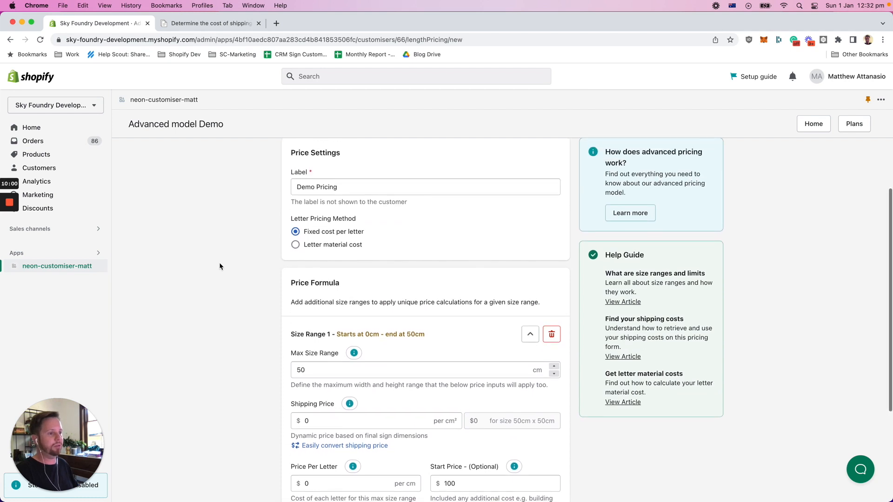
{"action": "scroll", "coordinate": [219, 264], "scroll_direction": "down", "scroll_amount": 4}
{"action": "left_click", "coordinate": [508, 425]}
{"action": "scroll", "coordinate": [456, 417], "scroll_direction": "down", "scroll_amount": 5}
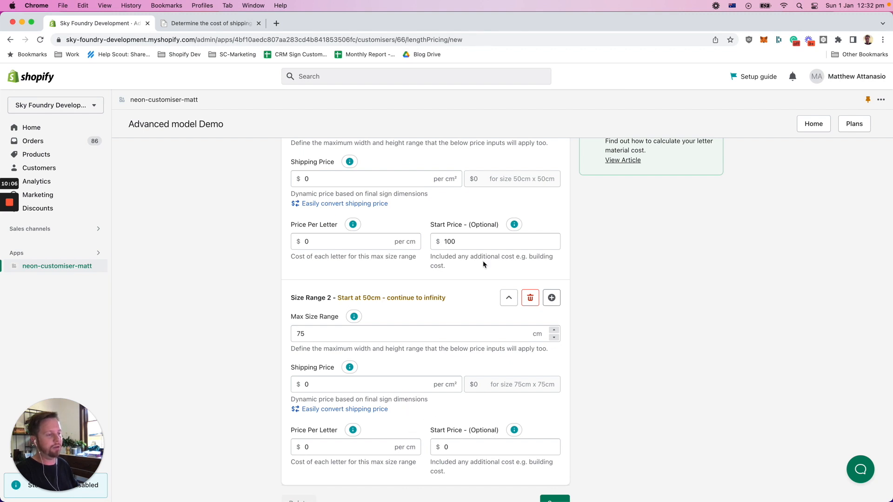
{"action": "scroll", "coordinate": [486, 279], "scroll_direction": "down", "scroll_amount": 2}
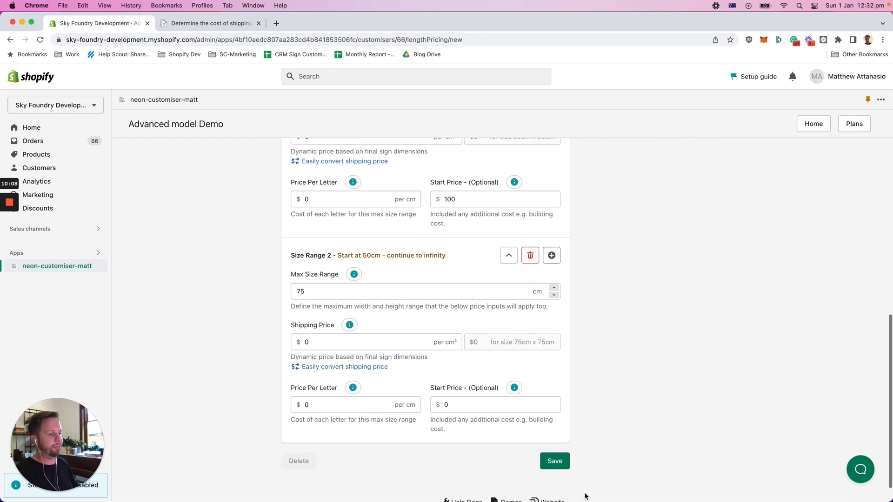
{"action": "left_click", "coordinate": [563, 466]}
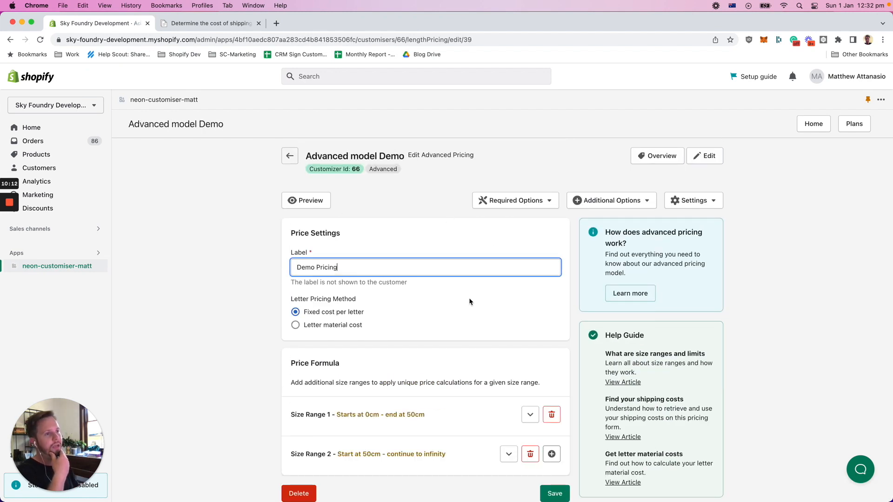
{"action": "left_click", "coordinate": [289, 156]}
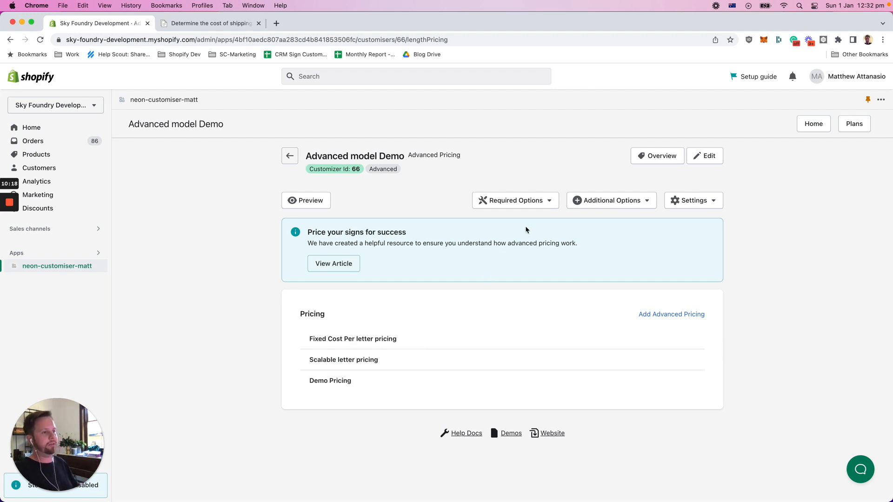
Open the customizer's Fonts page and review which pricing is assigned to each font
{"action": "left_click", "coordinate": [512, 203]}
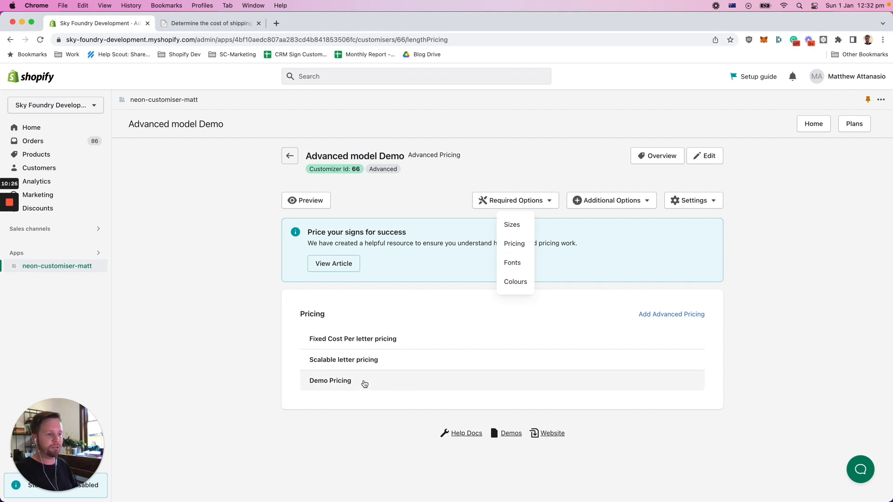
{"action": "left_click", "coordinate": [518, 267]}
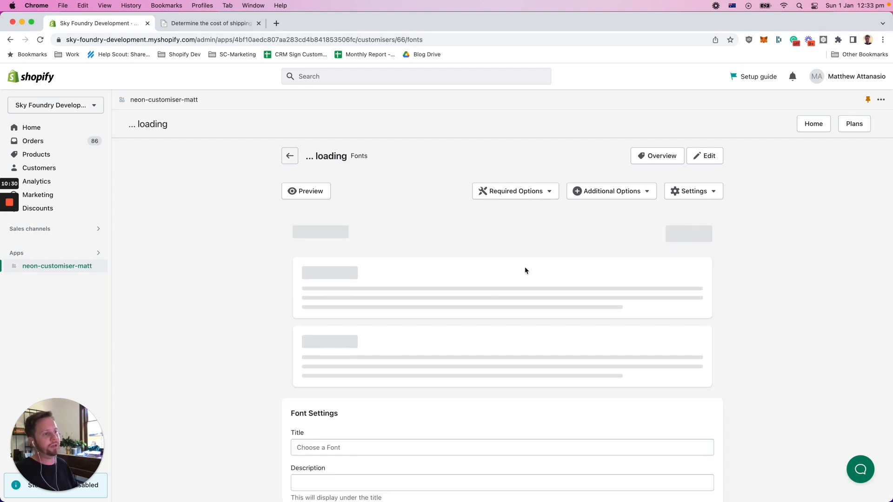
{"action": "scroll", "coordinate": [524, 268], "scroll_direction": "down", "scroll_amount": 1}
{"action": "scroll", "coordinate": [528, 289], "scroll_direction": "down", "scroll_amount": 1}
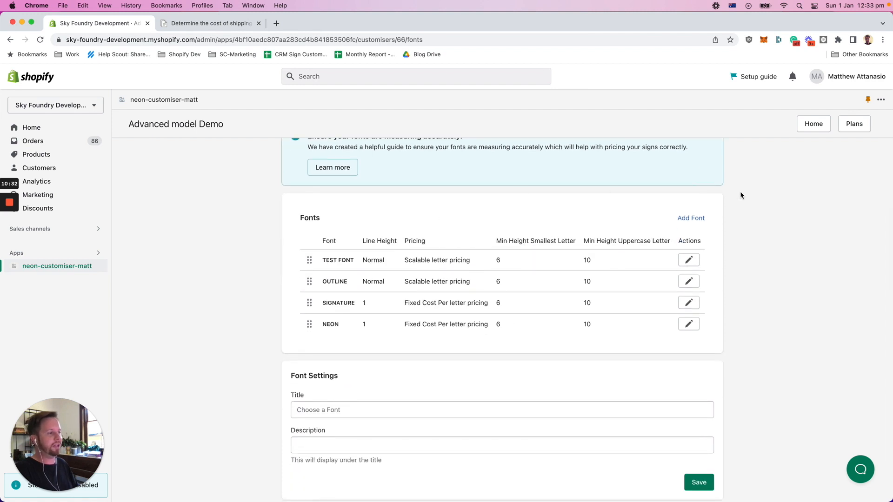
{"action": "scroll", "coordinate": [539, 208], "scroll_direction": "up", "scroll_amount": 2}
{"action": "scroll", "coordinate": [517, 212], "scroll_direction": "down", "scroll_amount": 2}
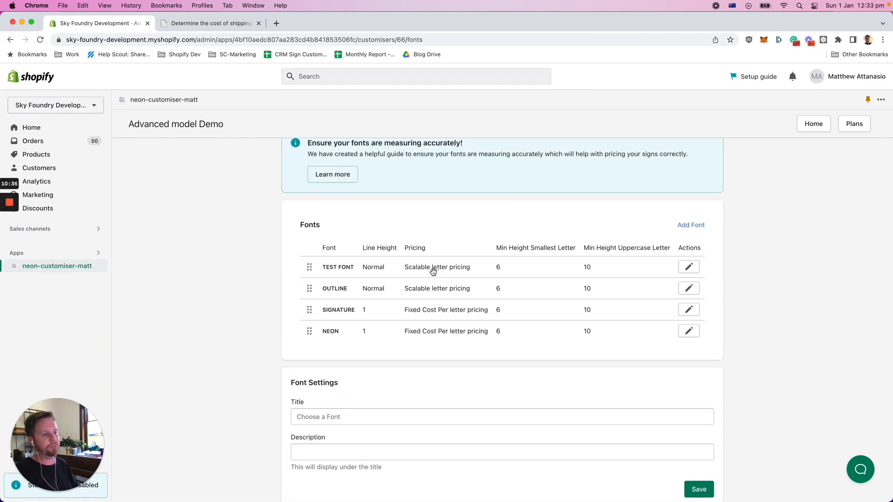
{"action": "scroll", "coordinate": [462, 230], "scroll_direction": "up", "scroll_amount": 1}
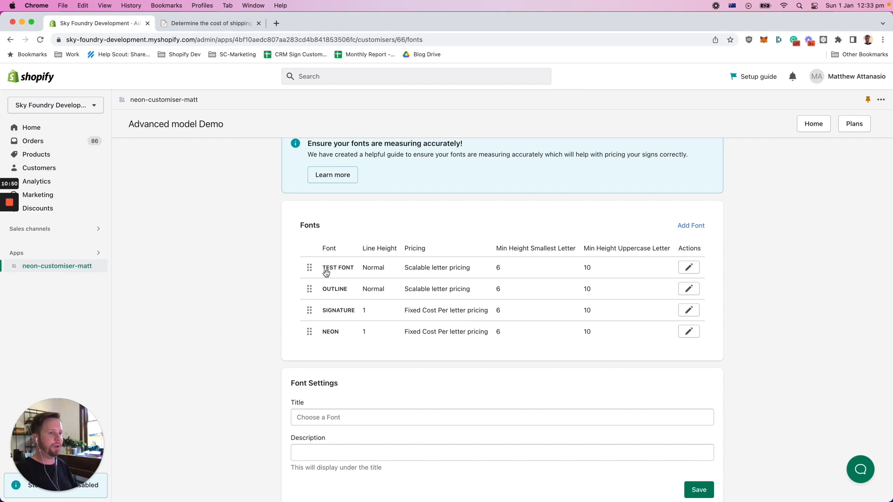
Edit Test Font to use Demo Pricing as its pricing rule and save the font
{"action": "left_click", "coordinate": [690, 272]}
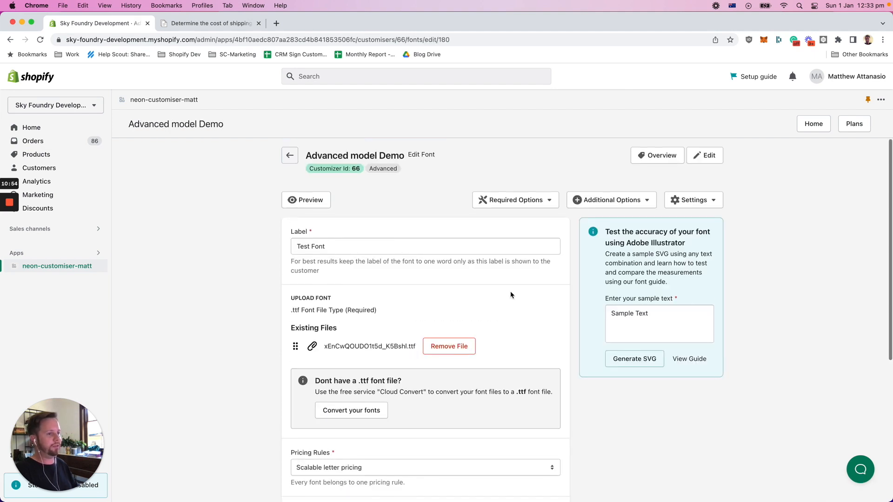
{"action": "scroll", "coordinate": [510, 294], "scroll_direction": "down", "scroll_amount": 5}
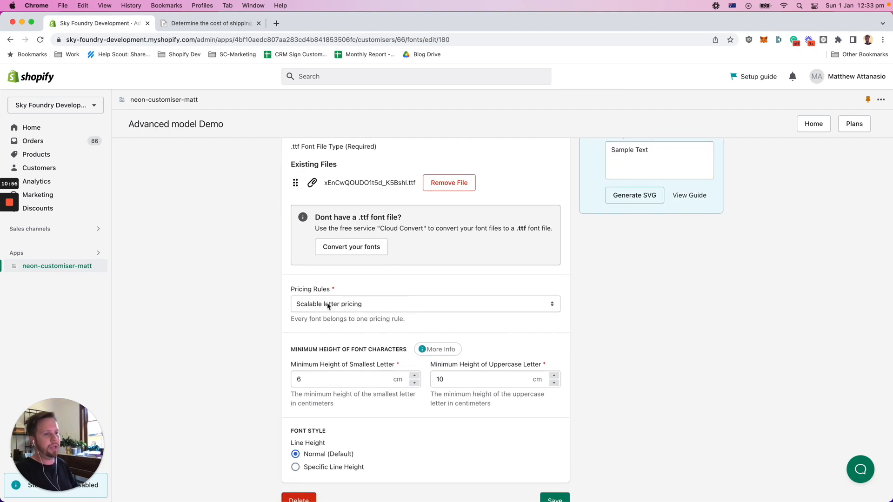
{"action": "left_click", "coordinate": [305, 300]}
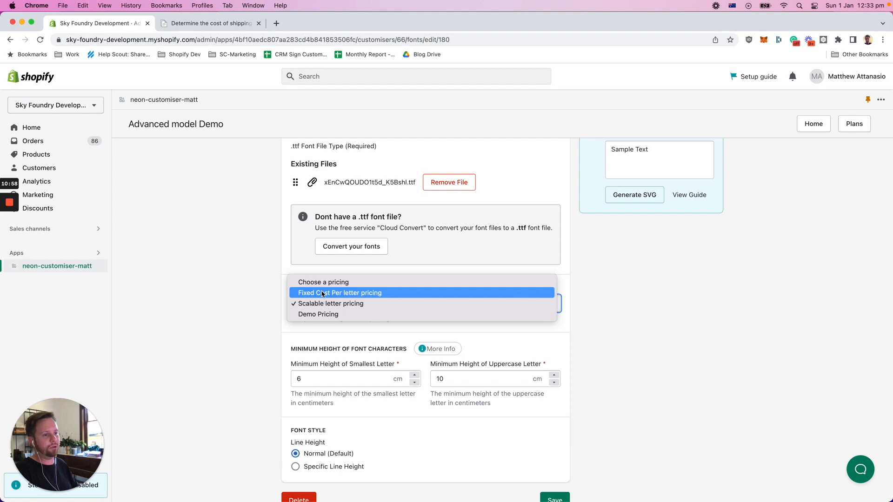
{"action": "left_click", "coordinate": [315, 317]}
{"action": "scroll", "coordinate": [456, 320], "scroll_direction": "down", "scroll_amount": 3}
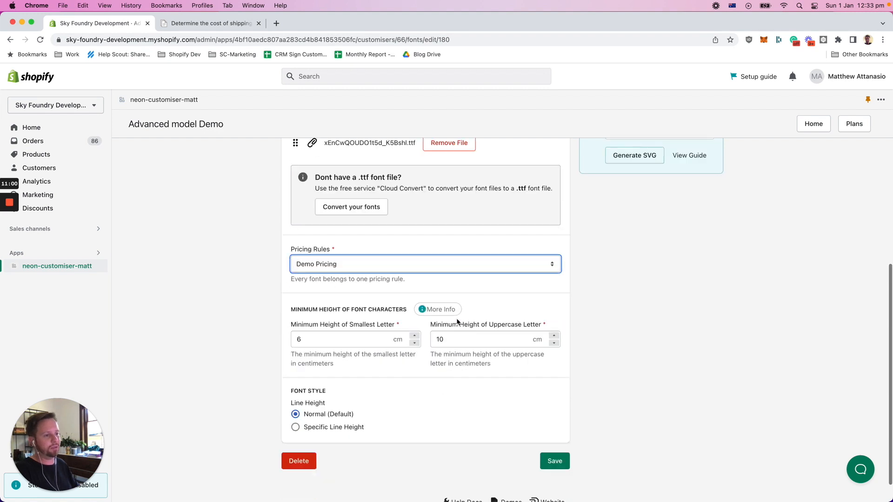
{"action": "left_click", "coordinate": [566, 436]}
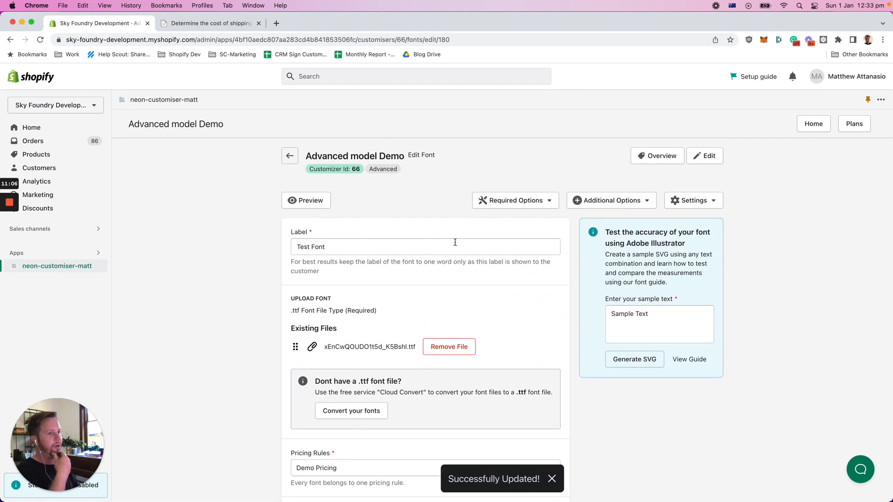
Preview the customizer and enter the sign text "tttttttt" in Test Font to check the price
{"action": "left_click", "coordinate": [321, 207]}
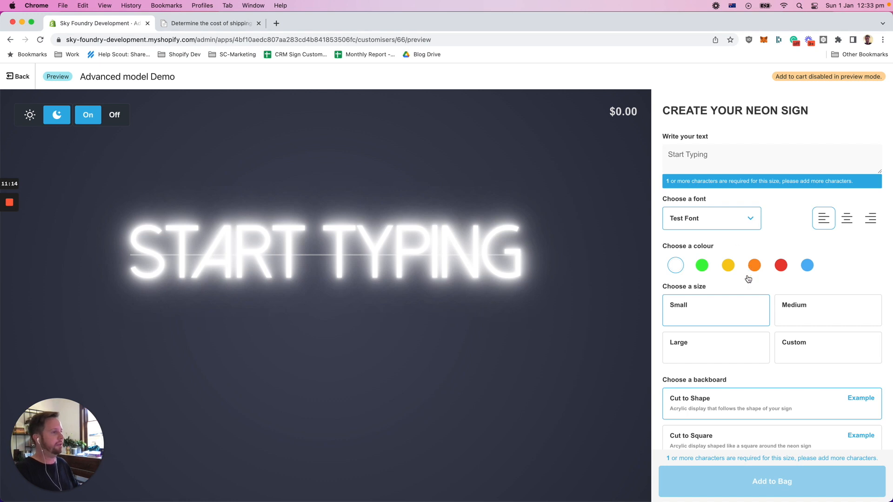
{"action": "left_click", "coordinate": [705, 161]}
{"action": "type", "text": "t"}
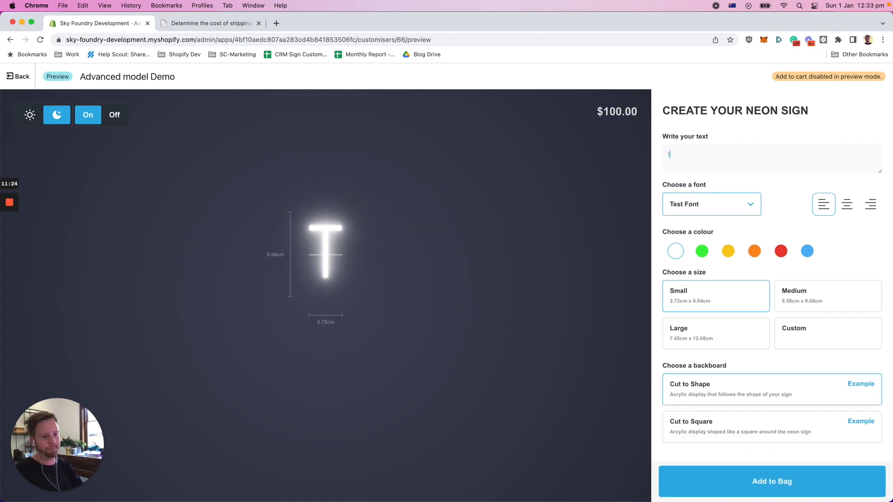
{"action": "type", "text": "ttt"}
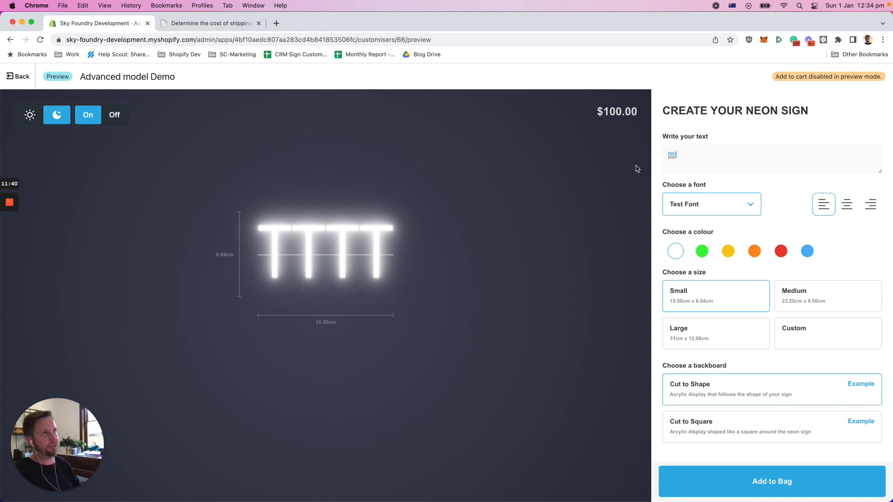
{"action": "type", "text": "tttt"}
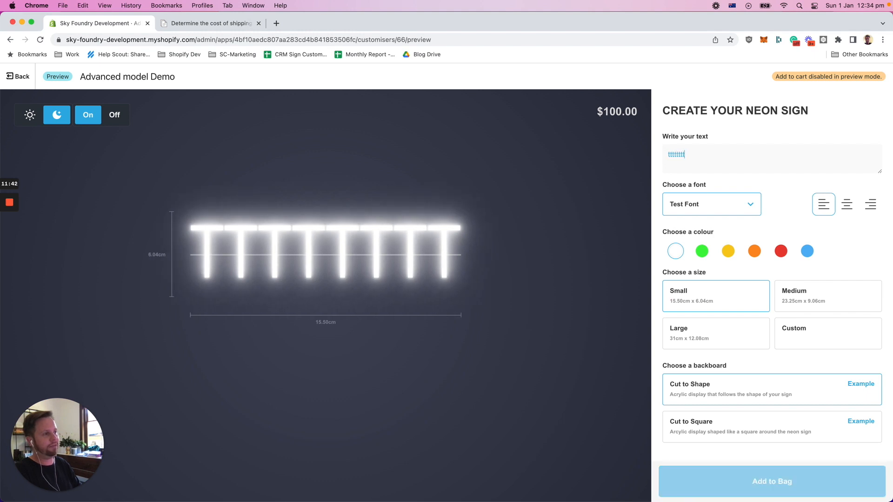
Choose the Custom size and enlarge the sign to about 94.20 cm x 18.24 cm to check its price
{"action": "left_click", "coordinate": [797, 341]}
{"action": "scroll", "coordinate": [796, 341], "scroll_direction": "down", "scroll_amount": 1}
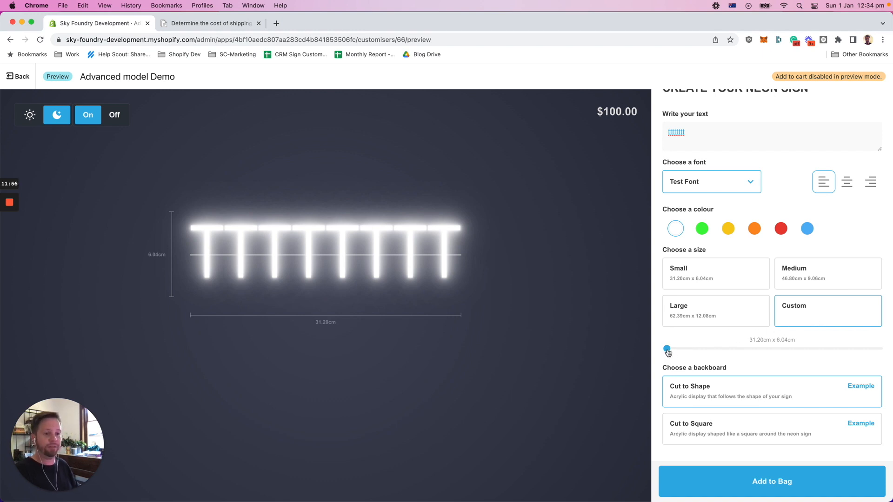
{"action": "left_click_drag", "start_coordinate": [666, 349], "coordinate": [719, 353]}
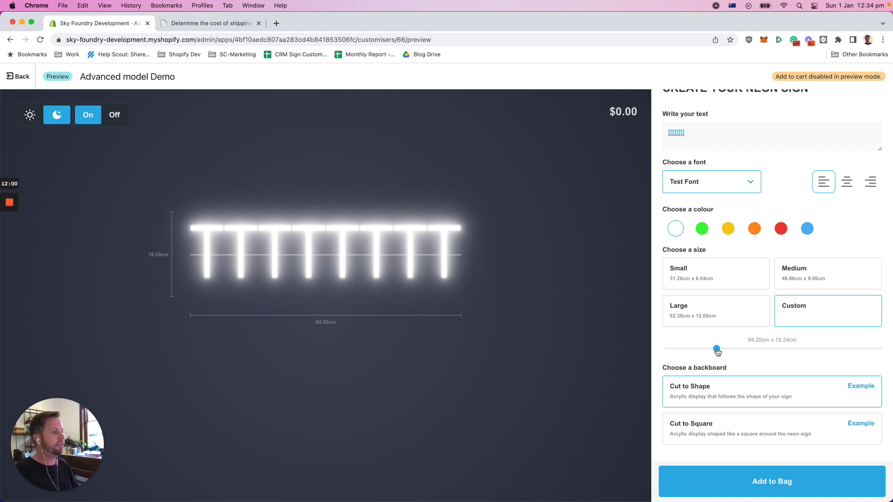
{"action": "scroll", "coordinate": [692, 344], "scroll_direction": "up", "scroll_amount": 1}
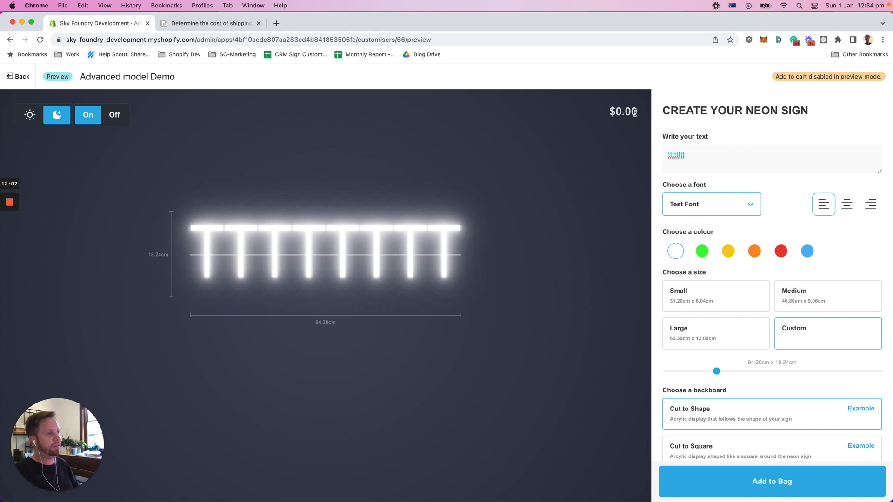
Reduce the custom sign to about 55.20 cm and then 44.20 cm wide to compare prices, and leave the preview
{"action": "left_click", "coordinate": [716, 371]}
{"action": "left_click_drag", "start_coordinate": [716, 374], "coordinate": [686, 373]}
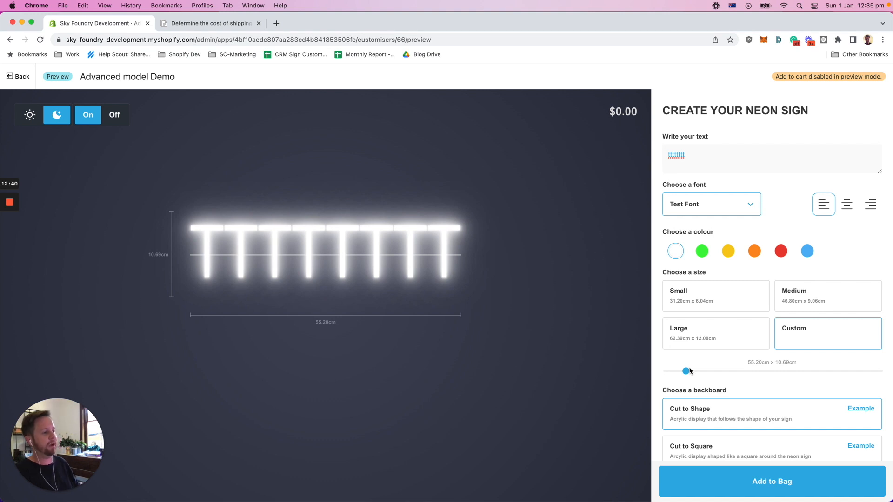
{"action": "left_click_drag", "start_coordinate": [686, 373], "coordinate": [677, 374]}
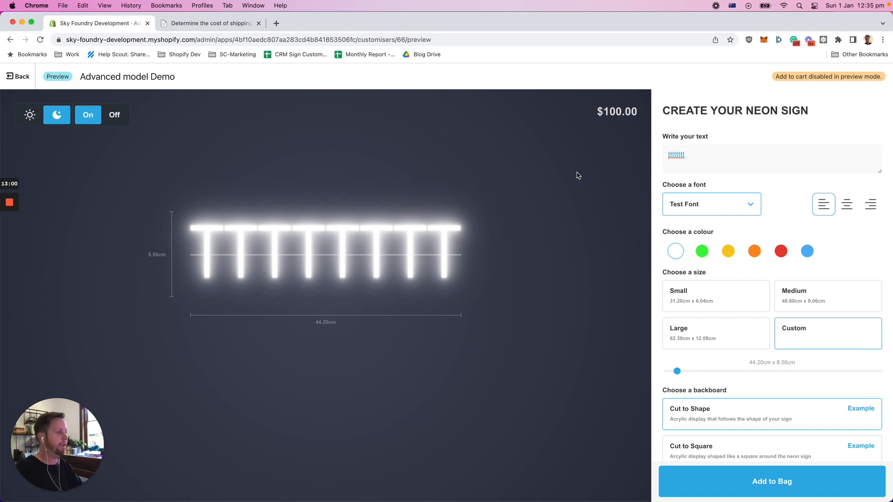
{"action": "left_click", "coordinate": [23, 77]}
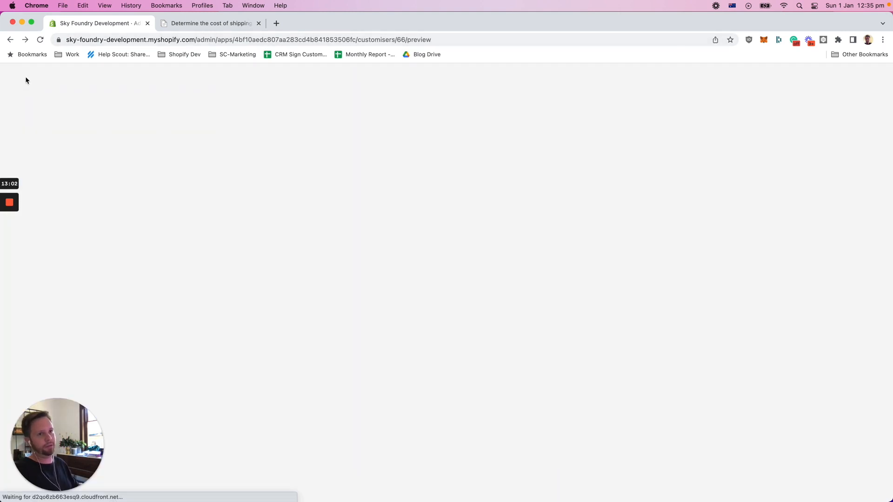
Open Demo Pricing from the customizer's advanced pricing rules and expand Size Range 1 and Size Range 2
{"action": "left_click", "coordinate": [506, 205]}
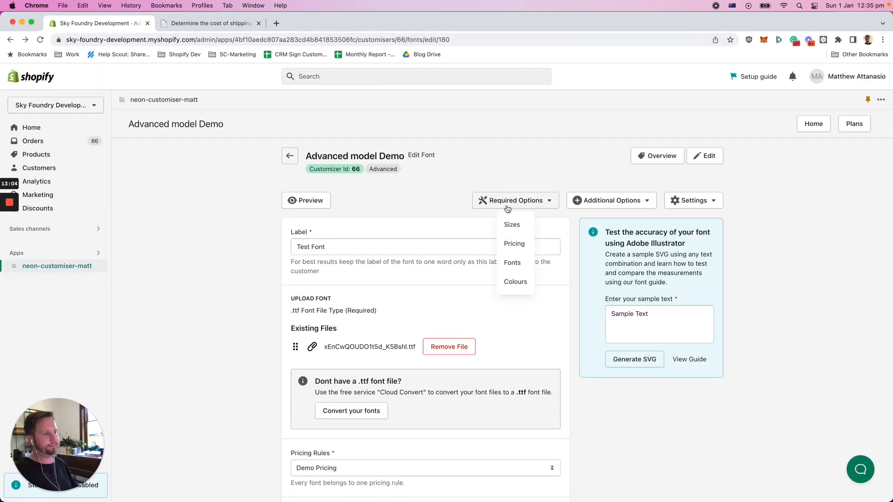
{"action": "left_click", "coordinate": [510, 245]}
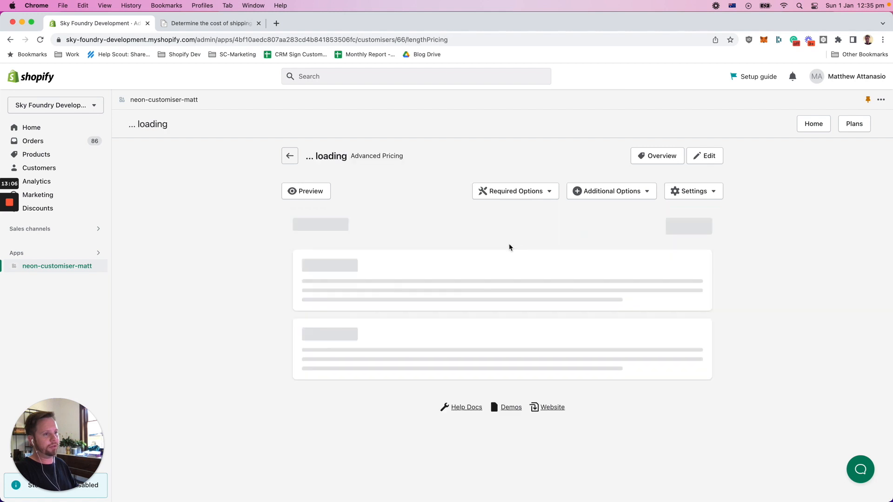
{"action": "left_click", "coordinate": [358, 381]}
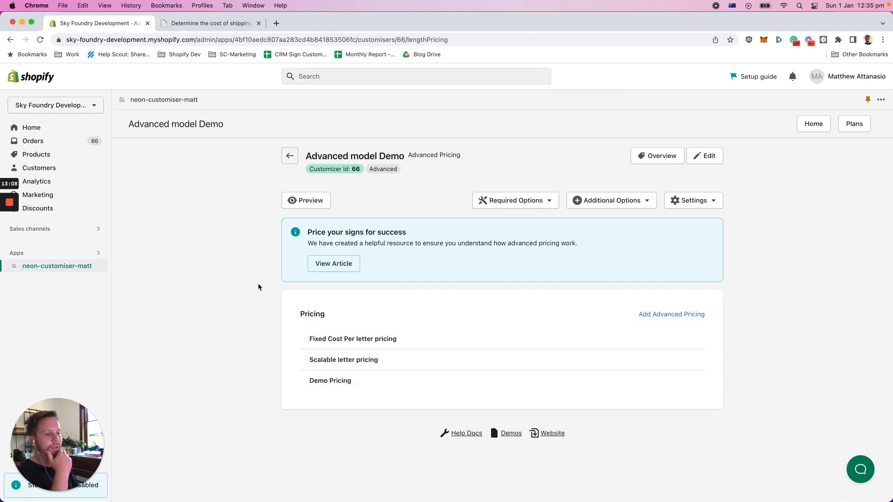
{"action": "scroll", "coordinate": [408, 226], "scroll_direction": "down", "scroll_amount": 2}
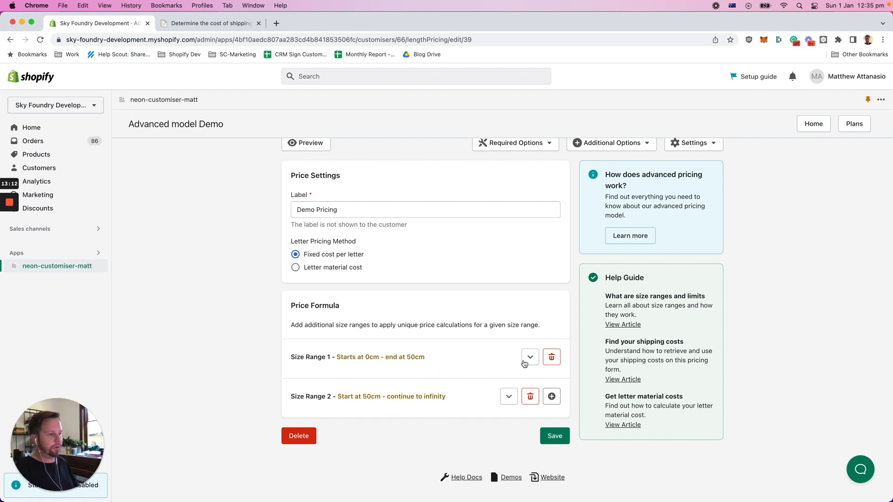
{"action": "left_click", "coordinate": [530, 356]}
{"action": "scroll", "coordinate": [470, 356], "scroll_direction": "down", "scroll_amount": 5}
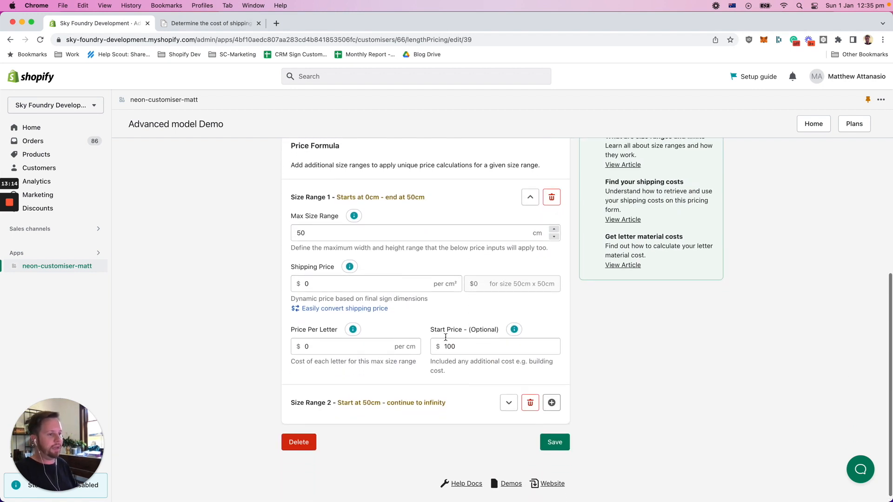
{"action": "left_click", "coordinate": [508, 402]}
{"action": "scroll", "coordinate": [507, 399], "scroll_direction": "down", "scroll_amount": 5}
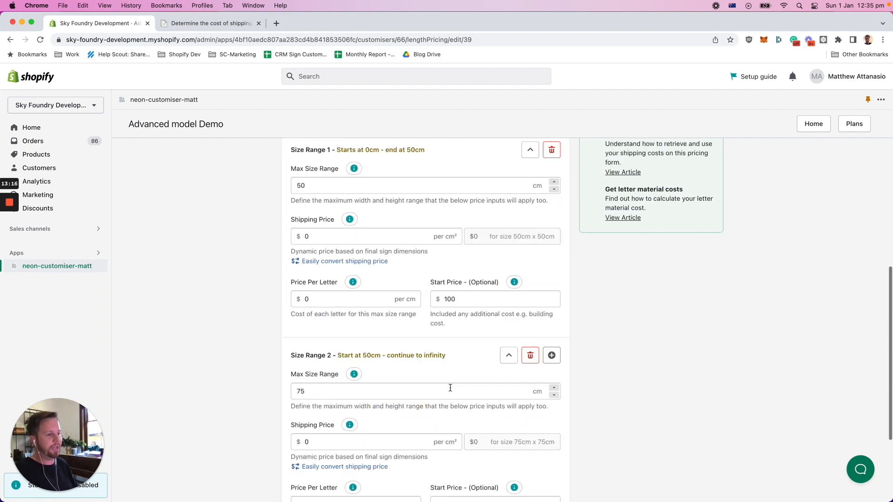
Set the start price of Size Range 2 to $200 and save Demo Pricing
{"action": "left_click_drag", "start_coordinate": [464, 378], "coordinate": [427, 376]}
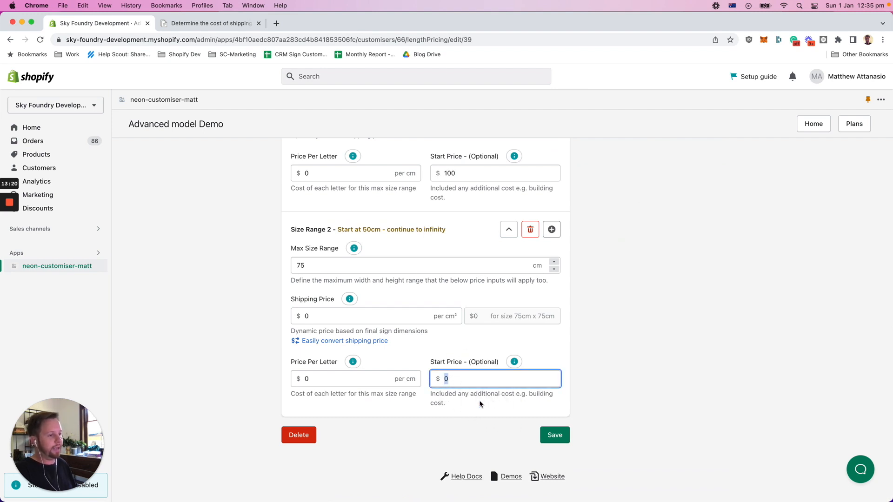
{"action": "type", "text": "200"}
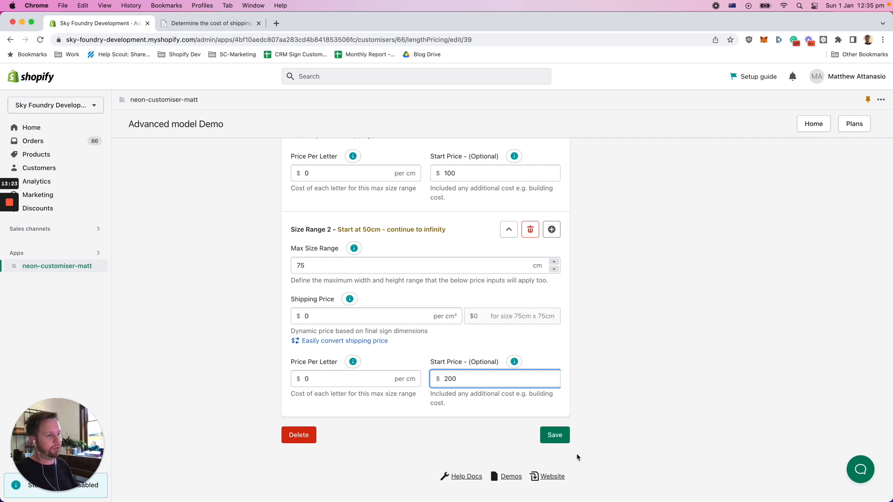
{"action": "left_click", "coordinate": [556, 436]}
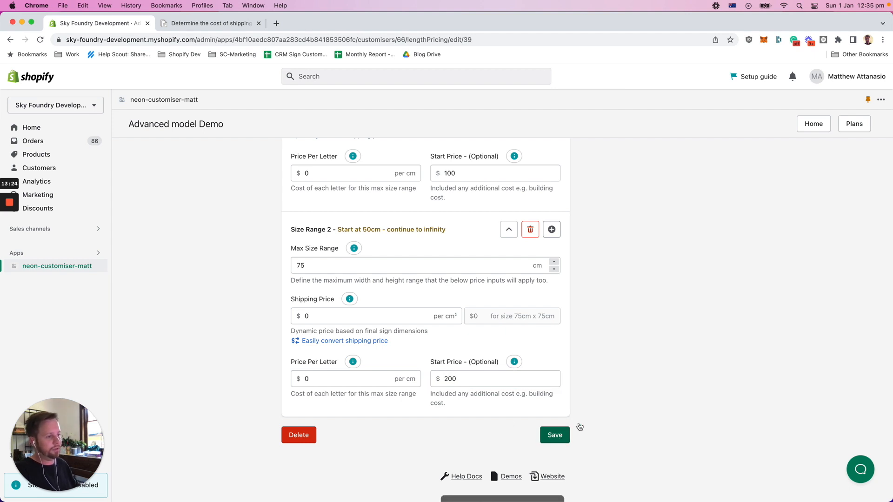
Preview the customizer with the text "ttt" at Custom size, enlarged to about 57.67 cm x 30.10 cm, to check its price
{"action": "left_click", "coordinate": [311, 179]}
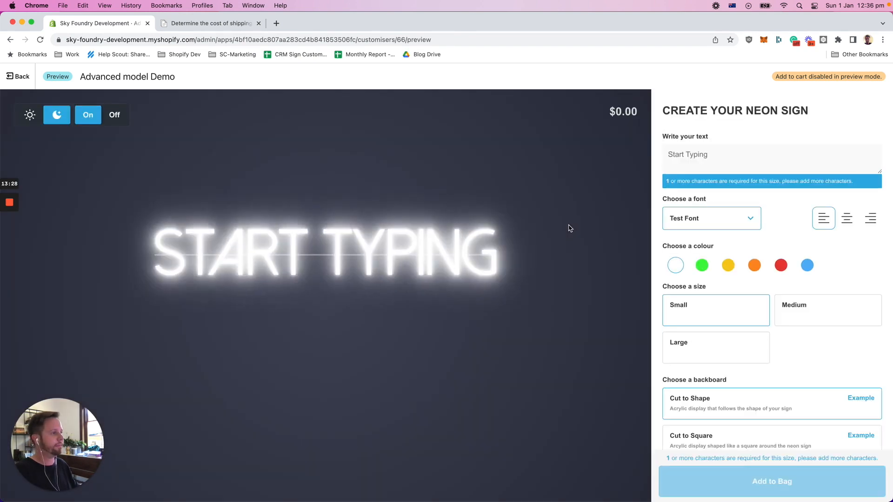
{"action": "left_click", "coordinate": [700, 159]}
{"action": "type", "text": "ttt"}
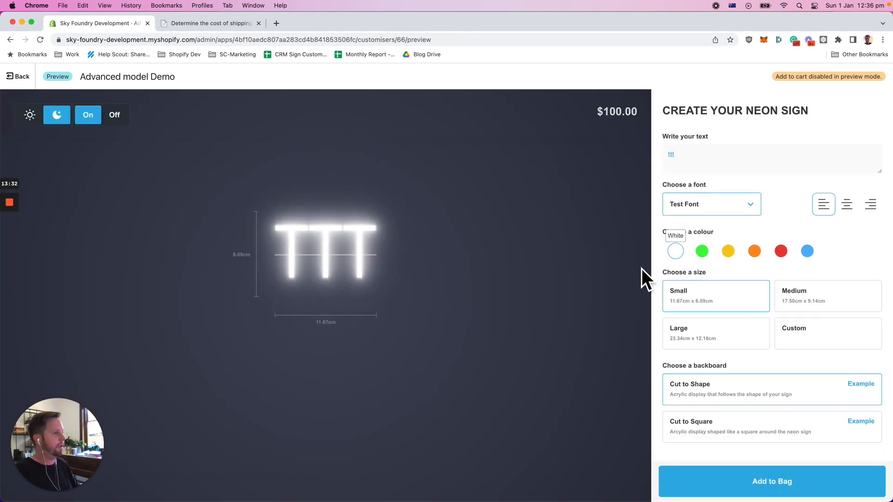
{"action": "left_click", "coordinate": [797, 338]}
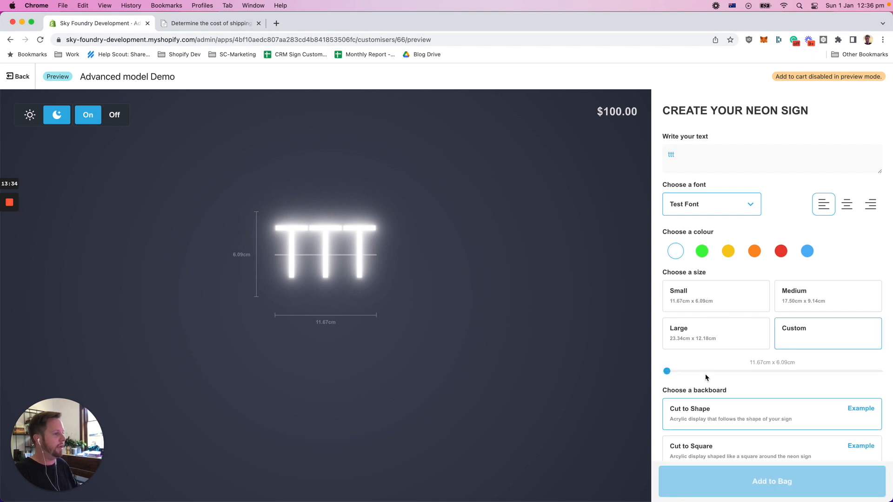
{"action": "left_click", "coordinate": [672, 371]}
{"action": "left_click_drag", "start_coordinate": [675, 375], "coordinate": [700, 376]}
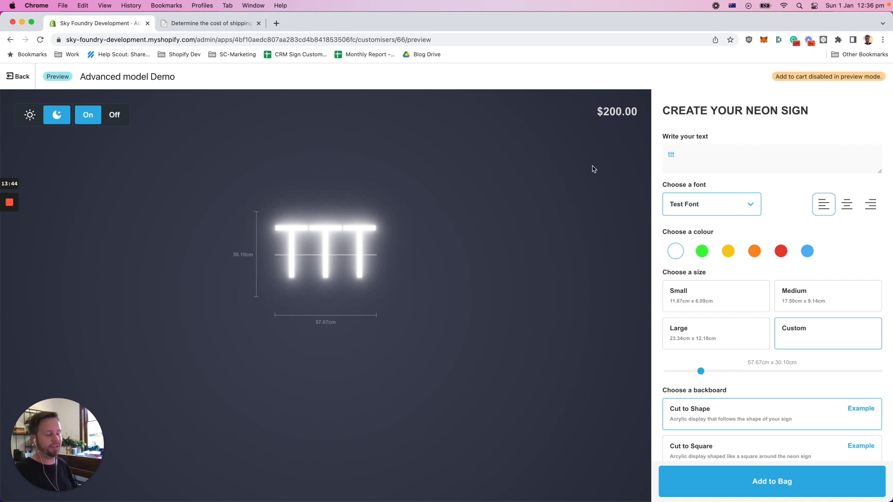
Add a second line "ttt" to the sign and reduce its custom size to about 19.67 cm x 25.53 cm to compare prices
{"action": "left_click", "coordinate": [712, 159]}
{"action": "key", "text": "Return"}
{"action": "type", "text": "ttt"}
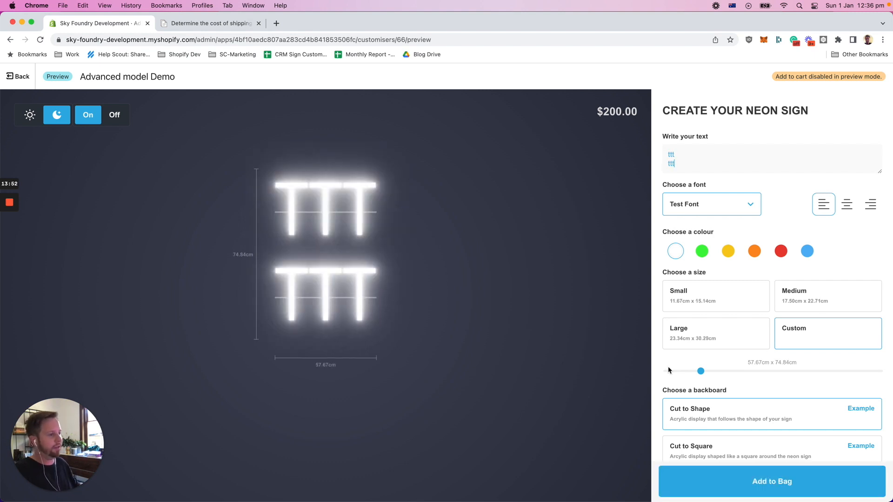
{"action": "left_click_drag", "start_coordinate": [701, 371], "coordinate": [674, 375]}
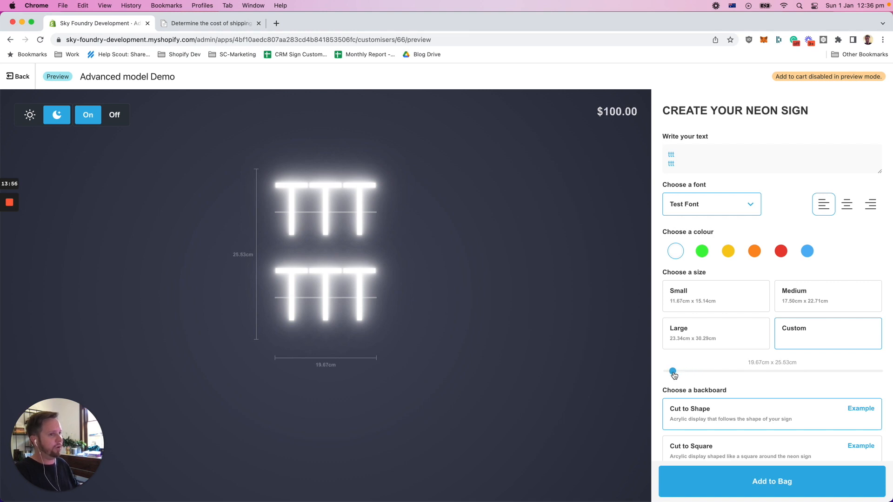
Extend both lines of the sign text to "tttt" to check the price
{"action": "left_click", "coordinate": [697, 152]}
{"action": "type", "text": "t"}
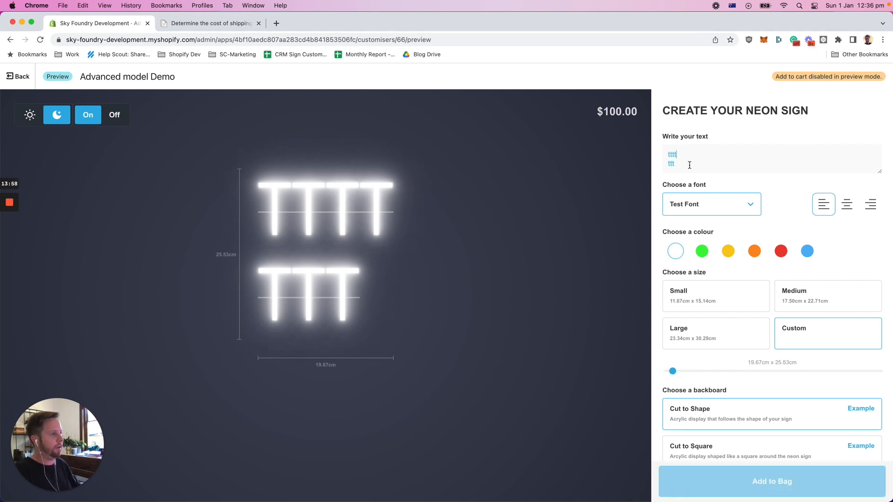
{"action": "left_click", "coordinate": [689, 168]}
{"action": "type", "text": "t"}
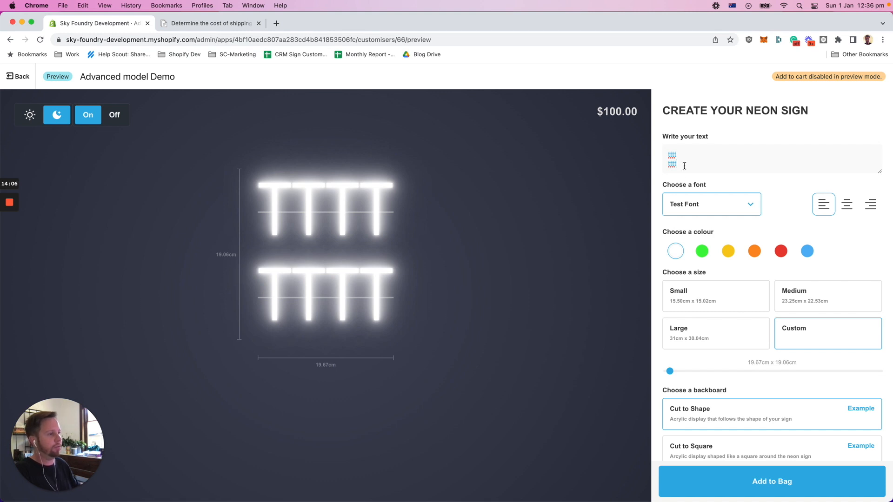
Change the sign text to three lines, "tt", "t" and "t", to check the price of a taller sign, and leave the preview
{"action": "key", "text": "BackSpace"}
{"action": "key", "text": "BackSpace"}
{"action": "key", "text": "BackSpace"}
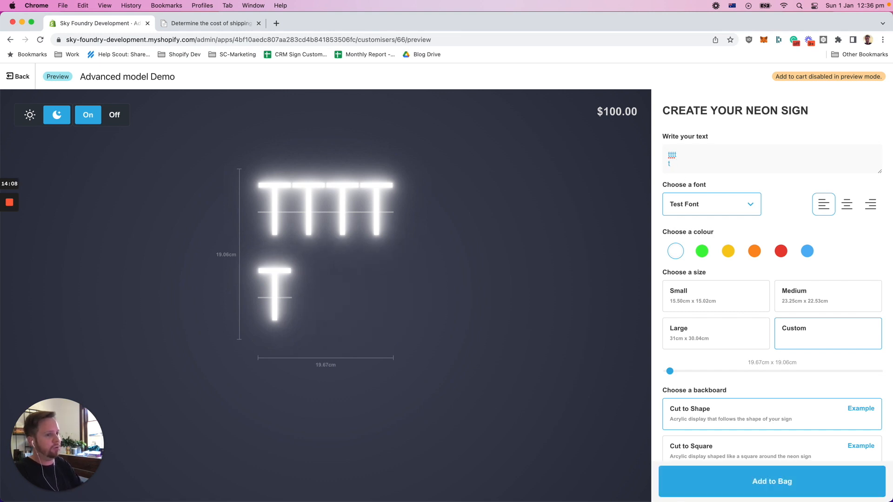
{"action": "type", "text": "t"}
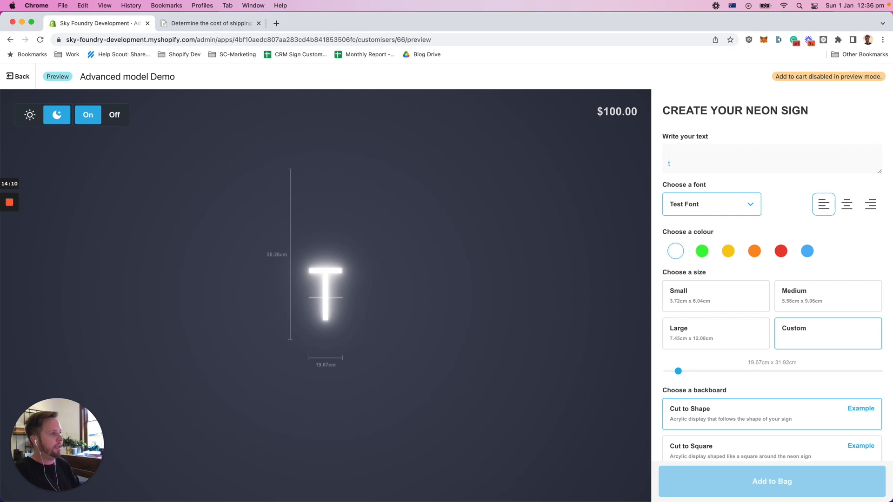
{"action": "type", "text": "t t"}
{"action": "key", "text": "BackSpace"}
{"action": "key", "text": "Down"}
{"action": "key", "text": "Return"}
{"action": "type", "text": "t"}
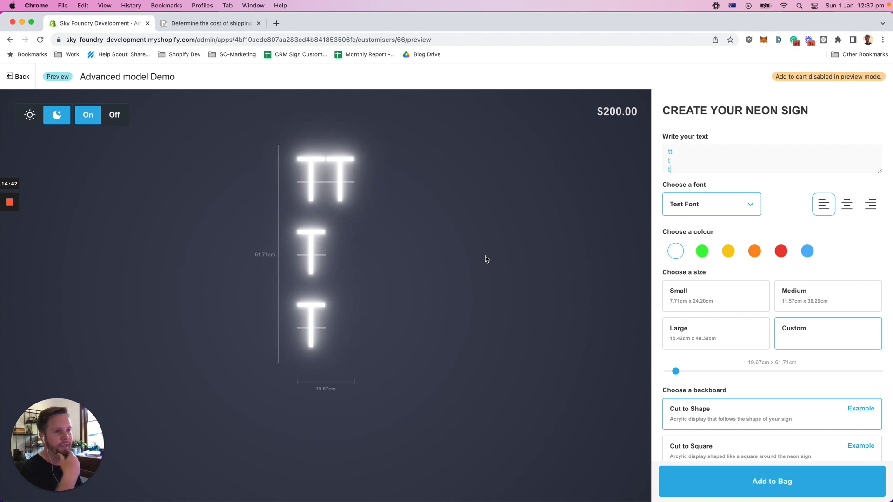
{"action": "left_click", "coordinate": [13, 78]}
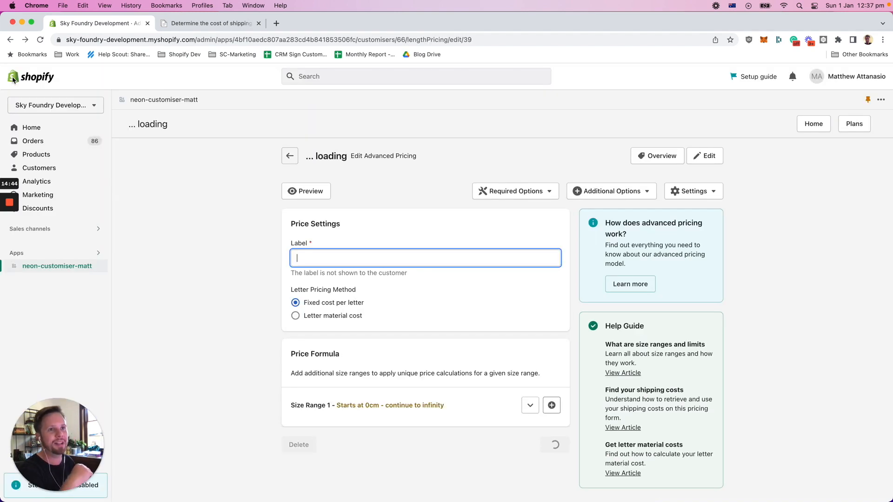
Expand both size ranges of Demo Pricing and set the start price of Size Range 2 to $100
{"action": "scroll", "coordinate": [260, 258], "scroll_direction": "down", "scroll_amount": 2}
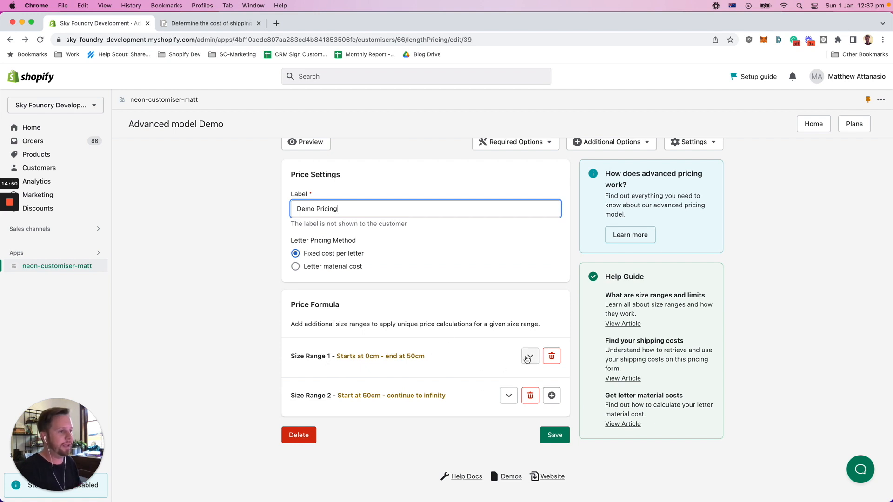
{"action": "left_click", "coordinate": [530, 356]}
{"action": "scroll", "coordinate": [532, 372], "scroll_direction": "down", "scroll_amount": 4}
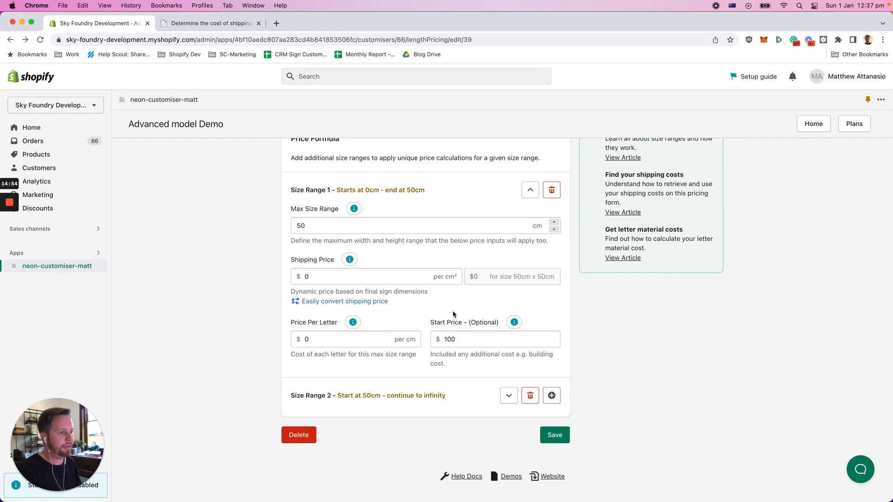
{"action": "double_click", "coordinate": [320, 340]}
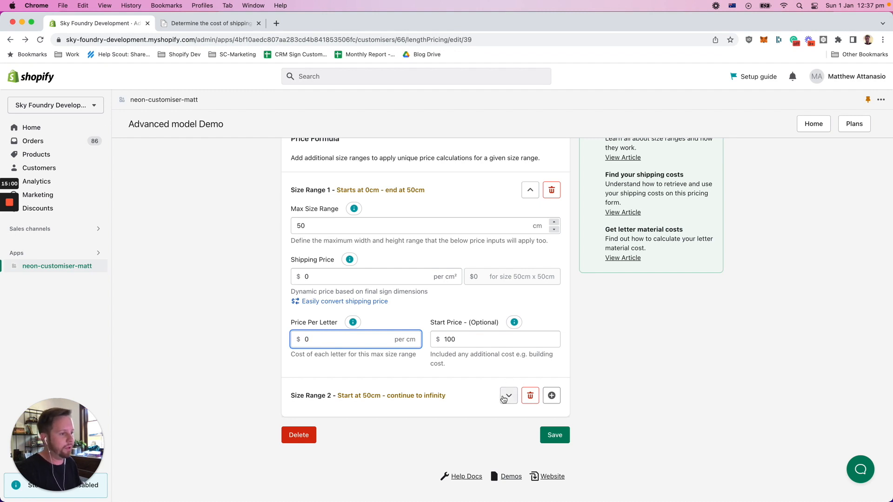
{"action": "left_click", "coordinate": [509, 395]}
{"action": "scroll", "coordinate": [469, 343], "scroll_direction": "down", "scroll_amount": 2}
{"action": "scroll", "coordinate": [469, 343], "scroll_direction": "down", "scroll_amount": 1}
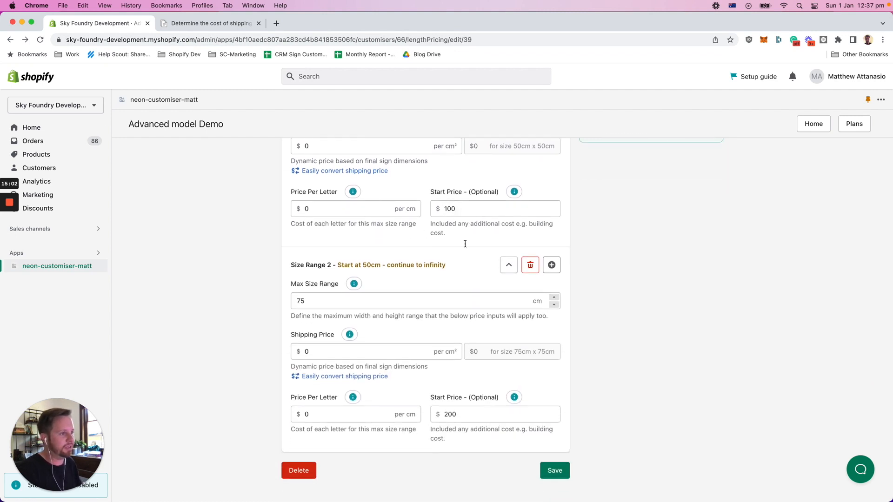
{"action": "double_click", "coordinate": [438, 411]}
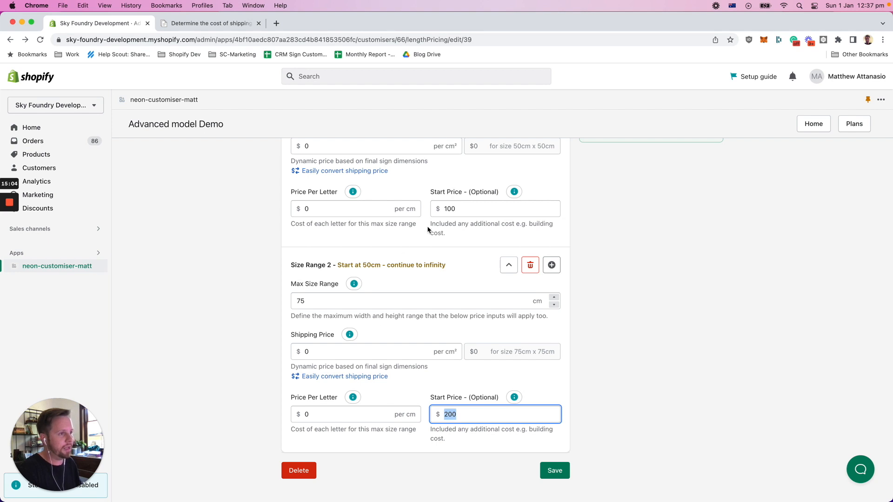
{"action": "type", "text": "100"}
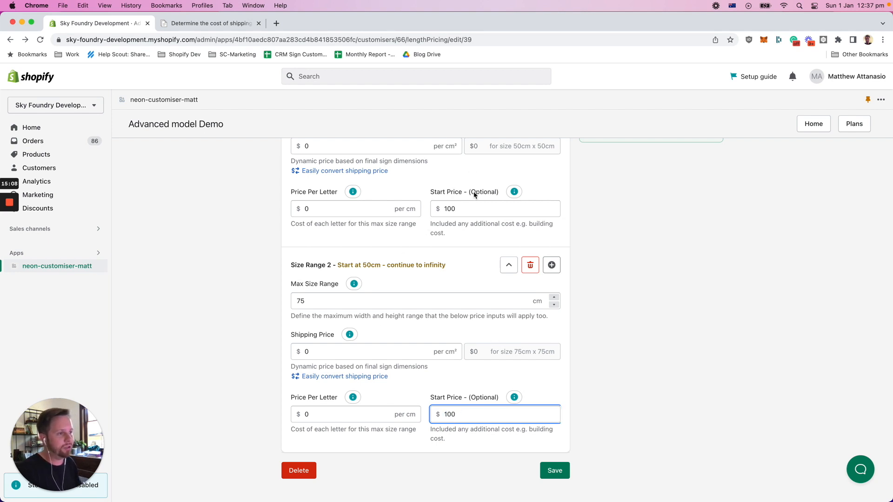
Set the price per letter of Size Range 1 to $5
{"action": "scroll", "coordinate": [433, 262], "scroll_direction": "up", "scroll_amount": 1}
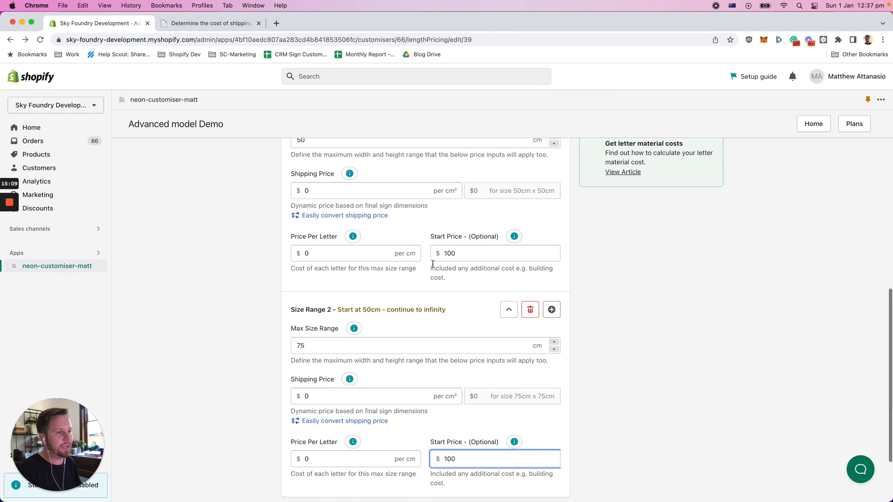
{"action": "left_click", "coordinate": [327, 256]}
{"action": "scroll", "coordinate": [348, 261], "scroll_direction": "up", "scroll_amount": 1}
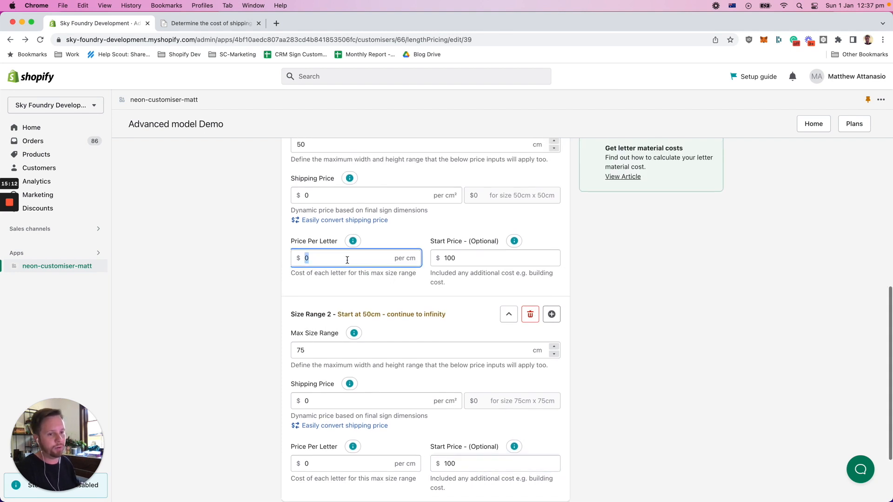
{"action": "type", "text": "5"}
{"action": "scroll", "coordinate": [384, 264], "scroll_direction": "up", "scroll_amount": 2}
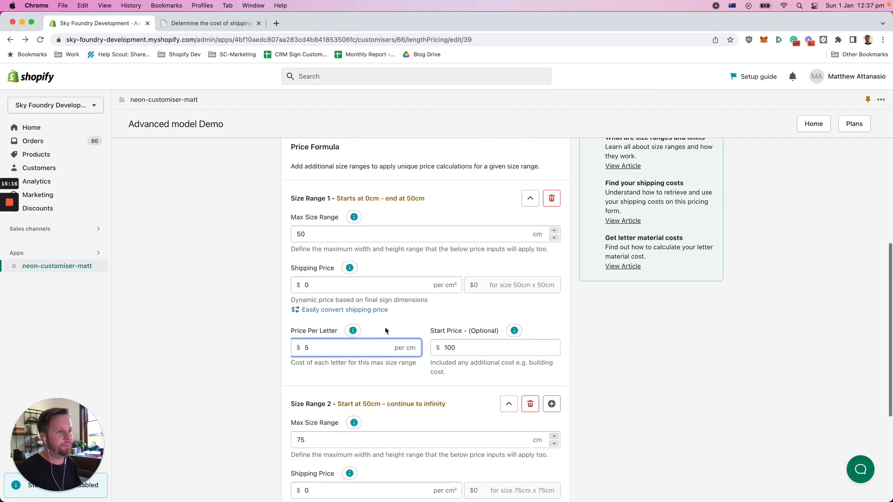
Set the price per letter of Size Range 2 to $10 and save Demo Pricing
{"action": "scroll", "coordinate": [277, 233], "scroll_direction": "down", "scroll_amount": 3}
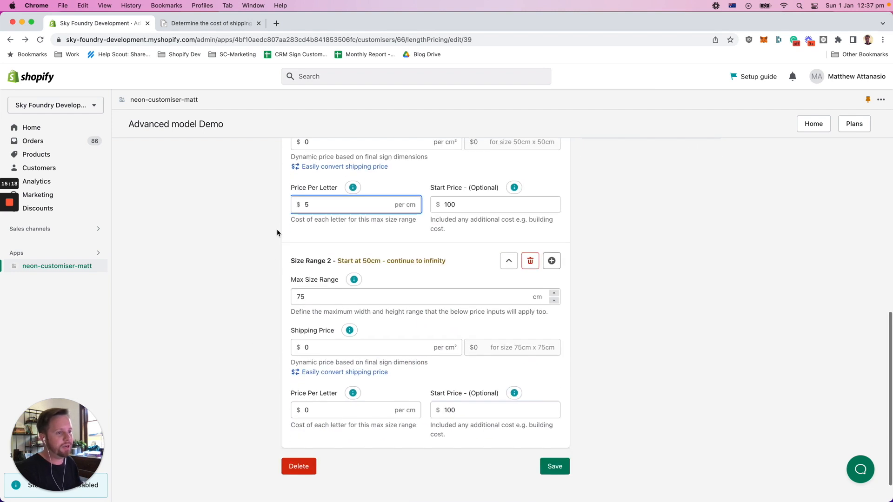
{"action": "left_click", "coordinate": [307, 409]}
{"action": "type", "text": "10"}
{"action": "left_click", "coordinate": [668, 384]}
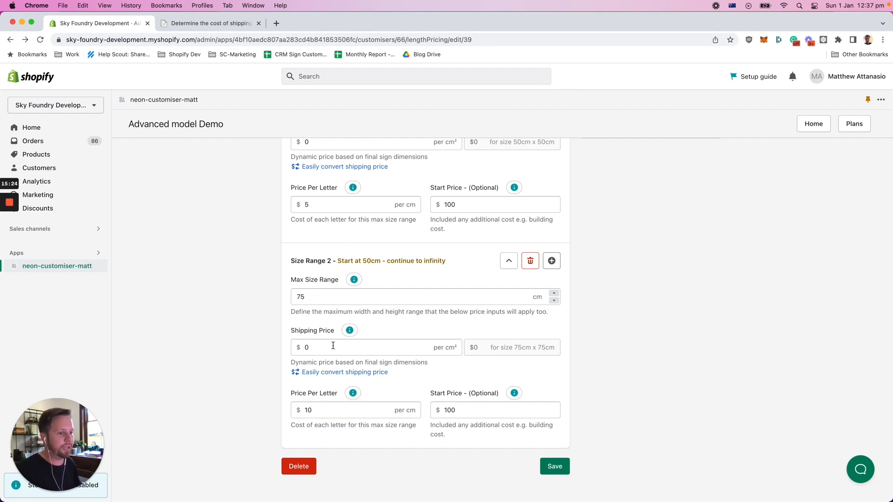
{"action": "left_click", "coordinate": [553, 466]}
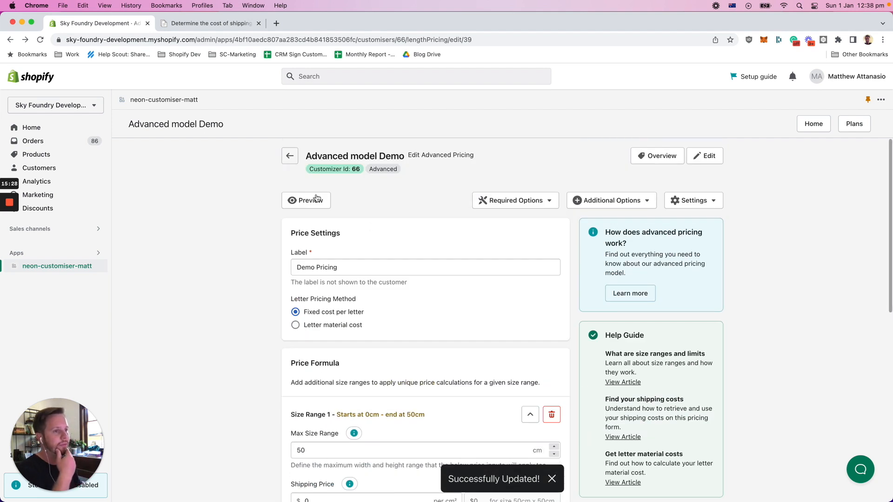
Preview the customizer with the single letter "t" in Test Font to check the per-letter pricing
{"action": "left_click", "coordinate": [303, 199]}
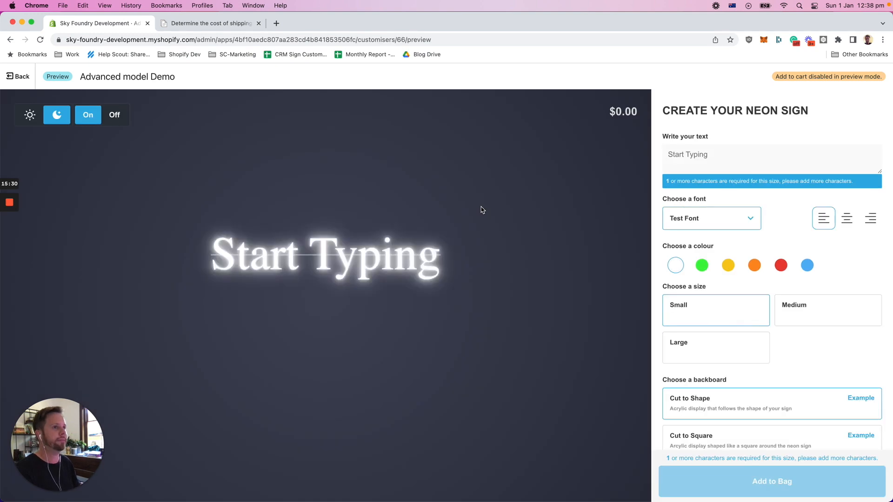
{"action": "left_click", "coordinate": [693, 159]}
{"action": "type", "text": "t"}
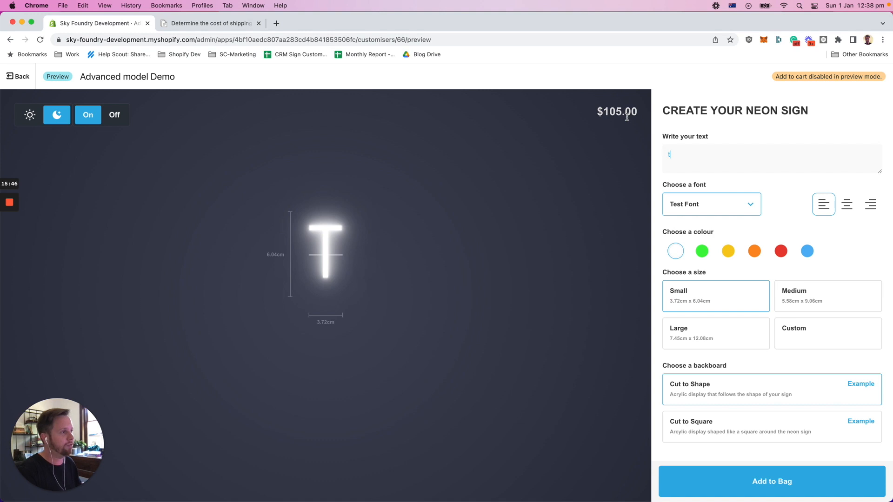
Switch the previewed sign to a custom size and enlarge it to check how the price responds
{"action": "left_click", "coordinate": [832, 343]}
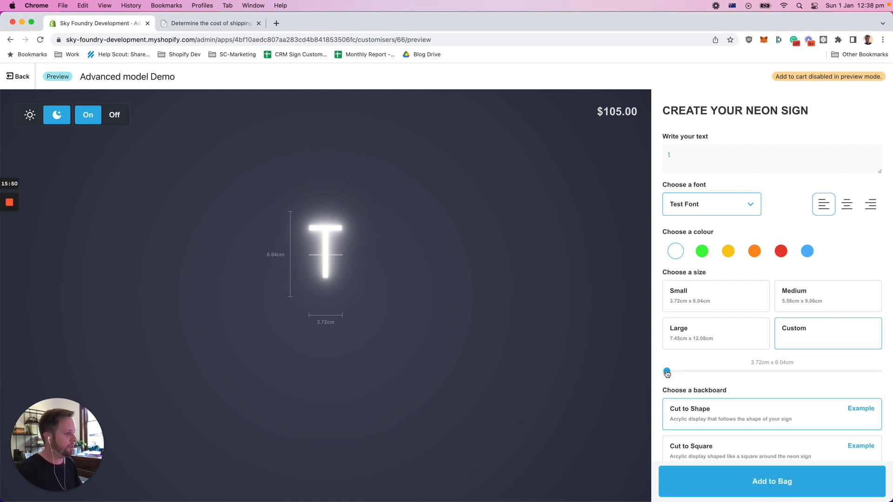
{"action": "left_click_drag", "start_coordinate": [667, 373], "coordinate": [710, 374]}
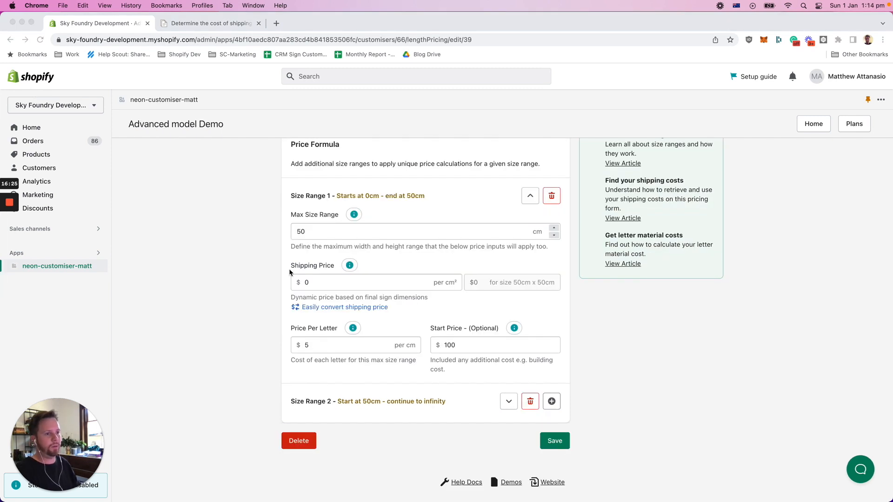
{"action": "left_click", "coordinate": [377, 267]}
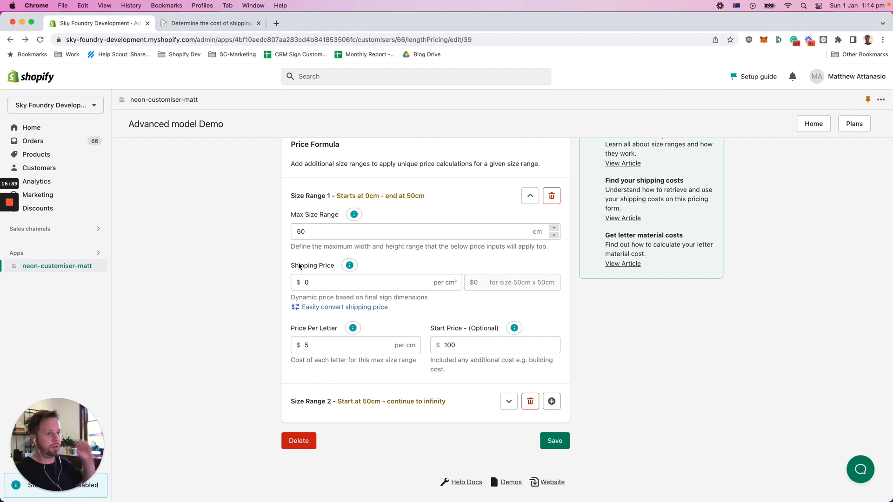
{"action": "left_click", "coordinate": [381, 285]}
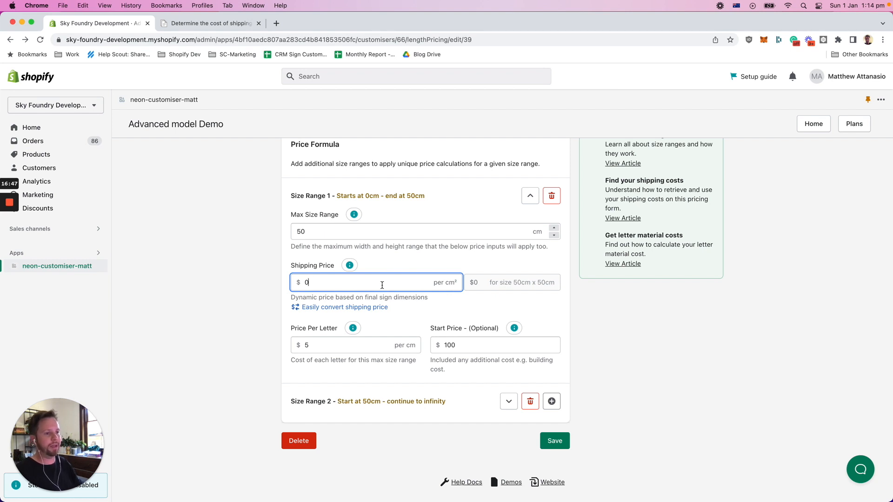
{"action": "key", "text": "super+a"}
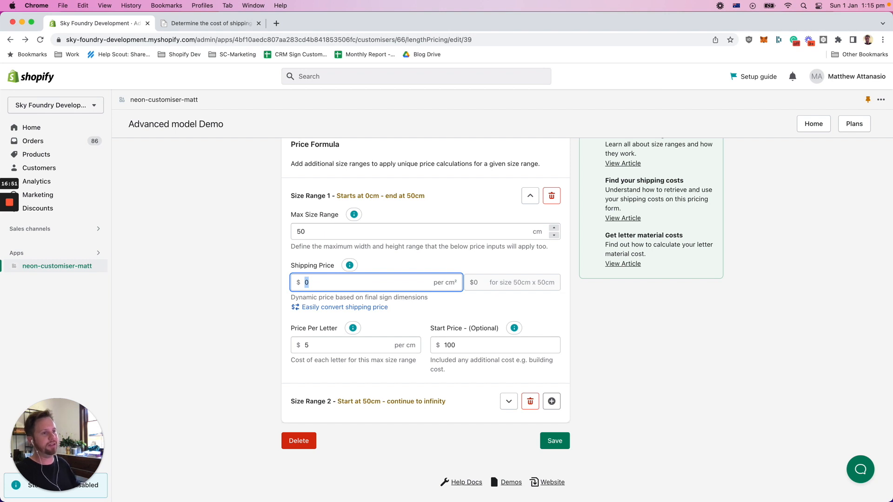
{"action": "left_click", "coordinate": [330, 285]}
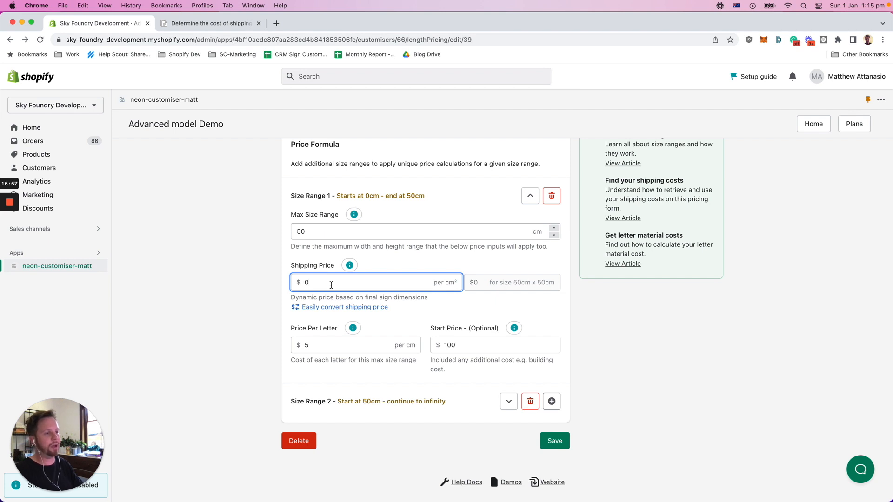
{"action": "scroll", "coordinate": [375, 281], "scroll_direction": "up", "scroll_amount": 2}
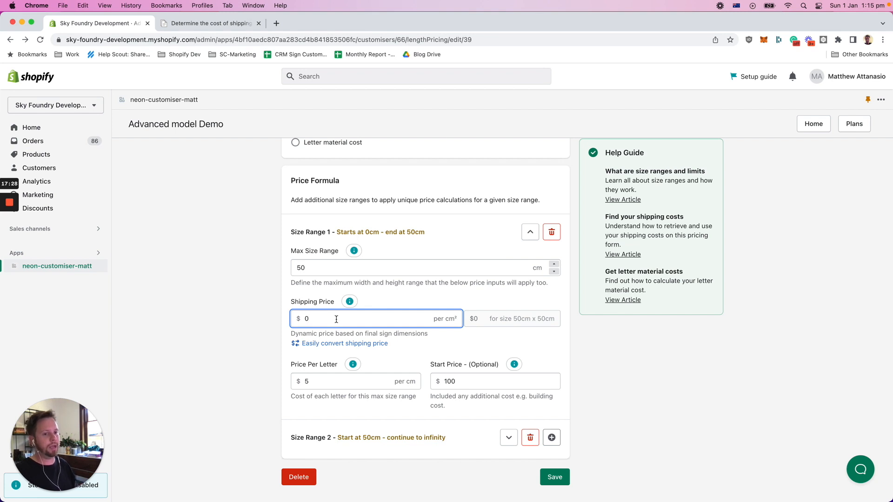
{"action": "key", "text": "super+a"}
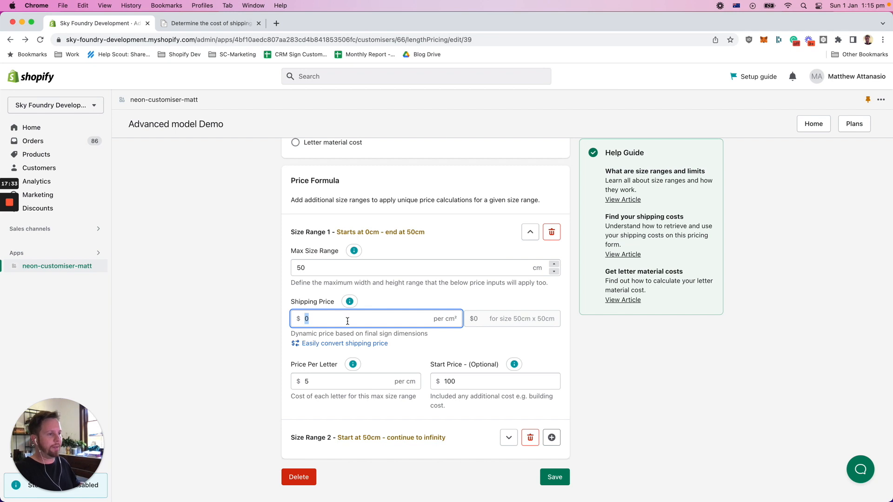
View the shipping cost converter for Size Range 1 and close it without applying a conversion
{"action": "left_click", "coordinate": [359, 344]}
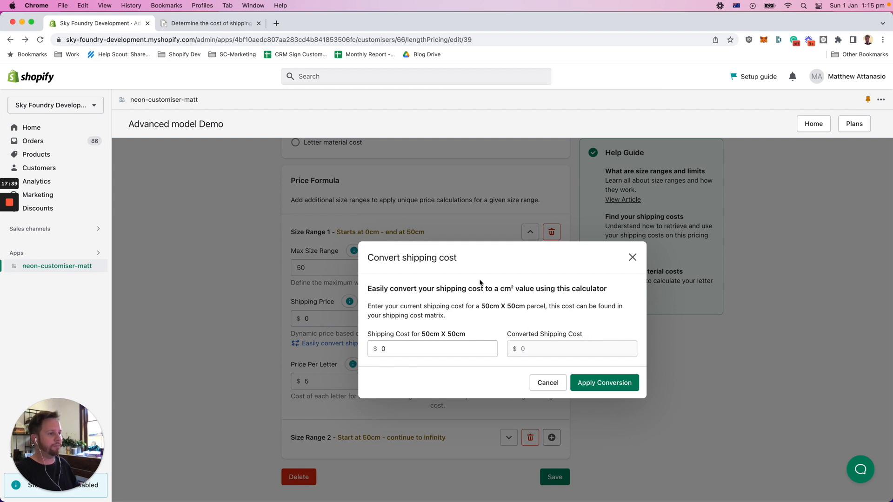
{"action": "left_click", "coordinate": [439, 348]}
{"action": "left_click_drag", "start_coordinate": [440, 348], "coordinate": [380, 347]}
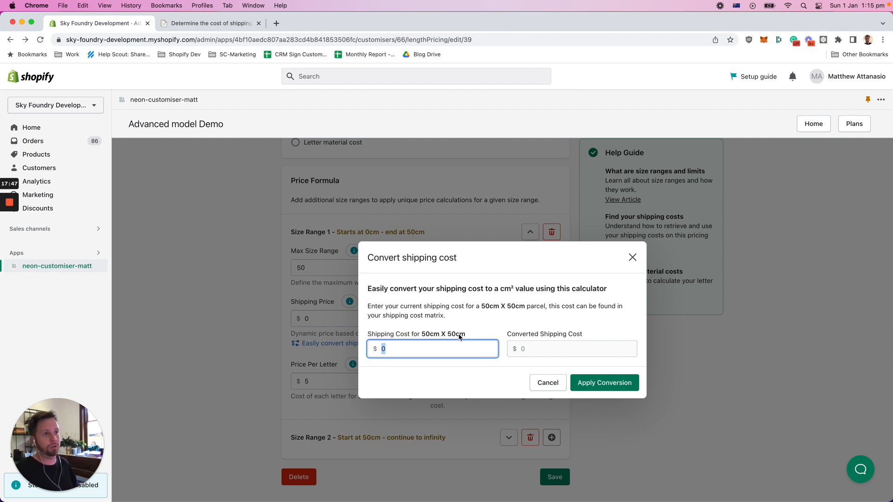
{"action": "left_click", "coordinate": [476, 329]}
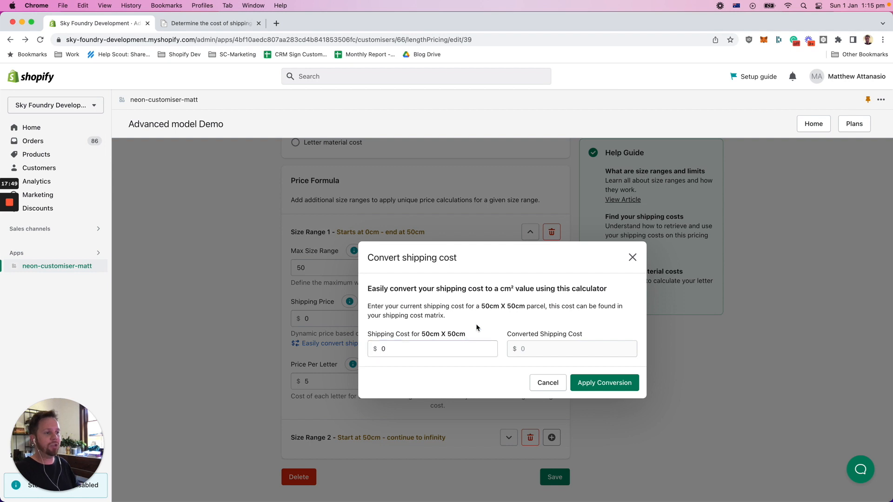
{"action": "left_click", "coordinate": [632, 257]}
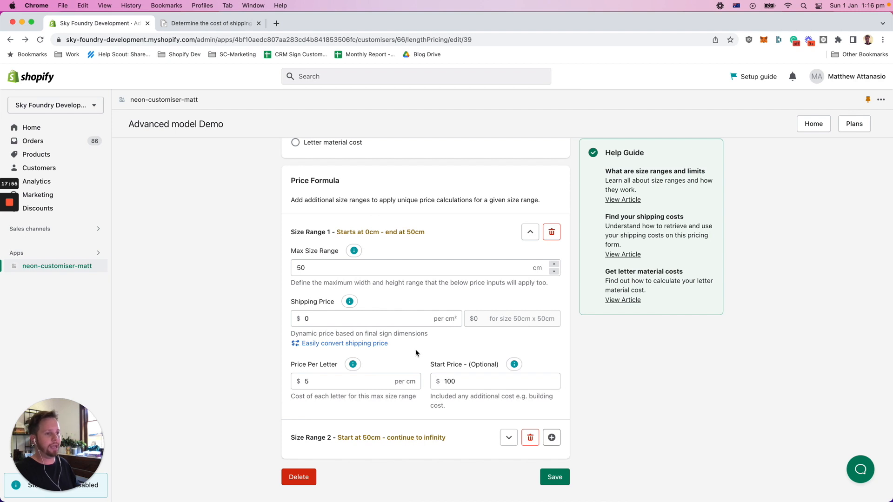
Read through the help article on how to use shipping costs for the Shipping Price setting, and close it
{"action": "left_click", "coordinate": [349, 303]}
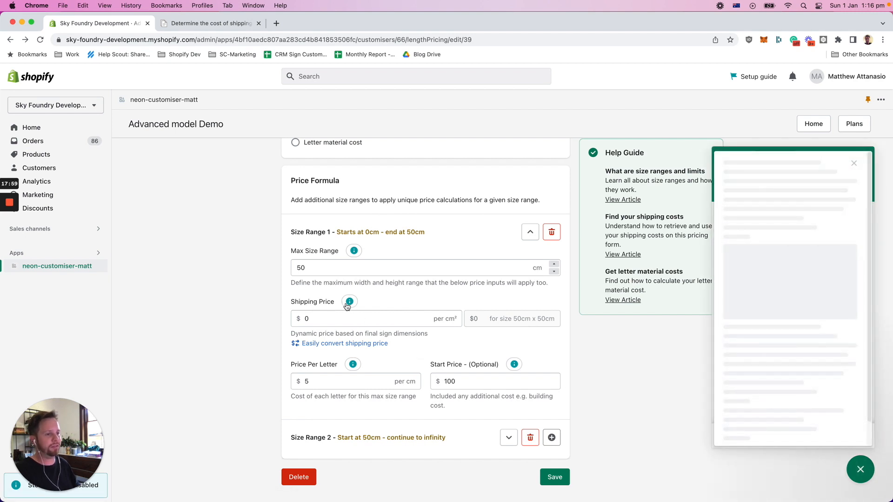
{"action": "scroll", "coordinate": [800, 264], "scroll_direction": "down", "scroll_amount": 1}
{"action": "scroll", "coordinate": [800, 264], "scroll_direction": "down", "scroll_amount": 5}
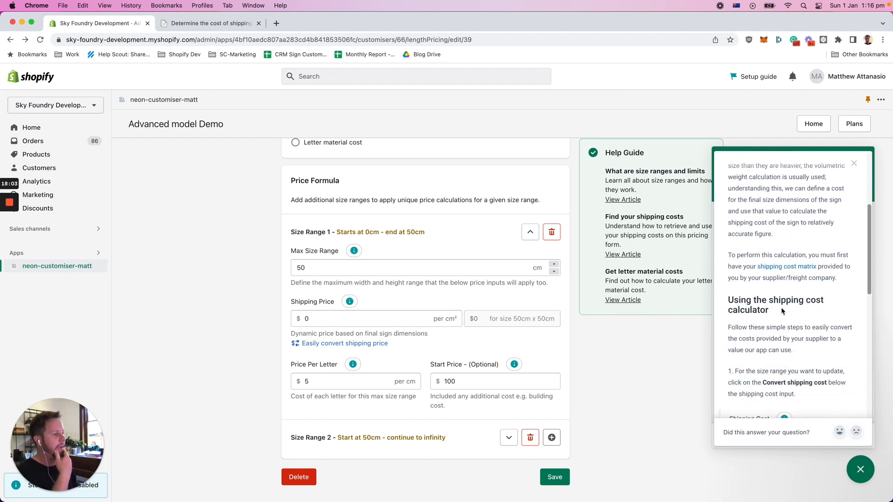
{"action": "scroll", "coordinate": [799, 278], "scroll_direction": "up", "scroll_amount": 5}
{"action": "scroll", "coordinate": [801, 306], "scroll_direction": "down", "scroll_amount": 7}
{"action": "scroll", "coordinate": [800, 302], "scroll_direction": "down", "scroll_amount": 7}
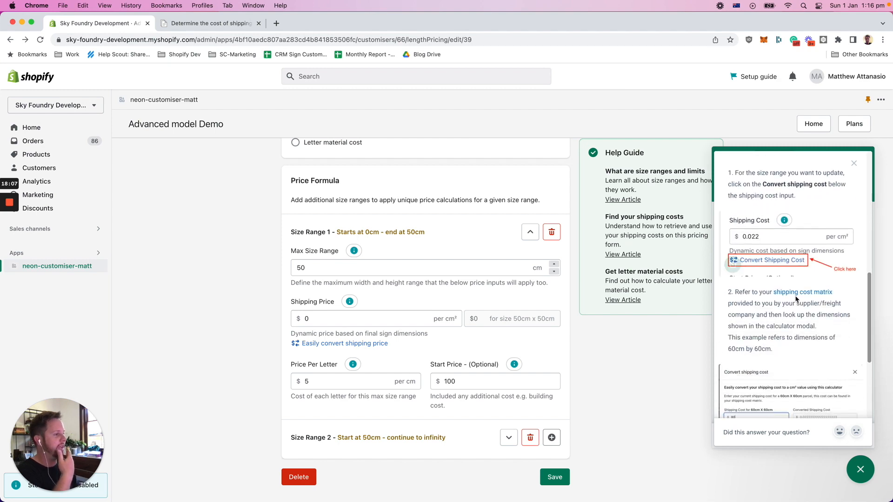
{"action": "scroll", "coordinate": [796, 298], "scroll_direction": "down", "scroll_amount": 3}
{"action": "scroll", "coordinate": [797, 297], "scroll_direction": "up", "scroll_amount": 8}
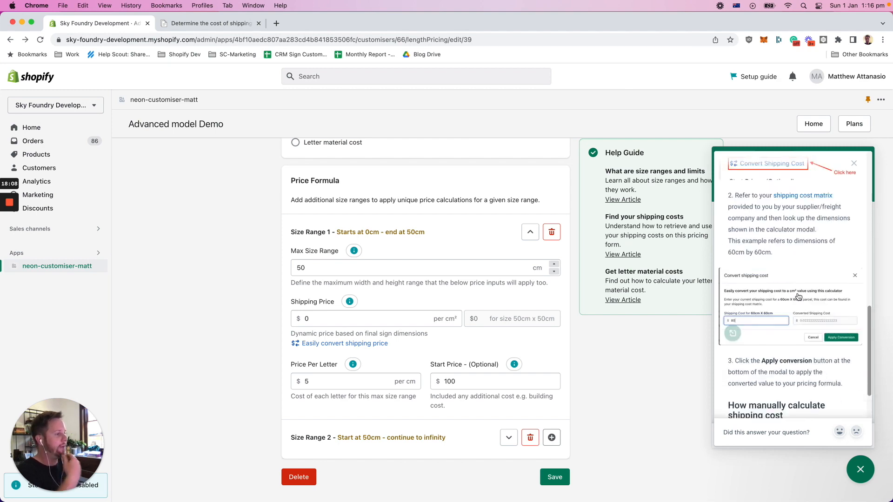
{"action": "scroll", "coordinate": [797, 297], "scroll_direction": "up", "scroll_amount": 5}
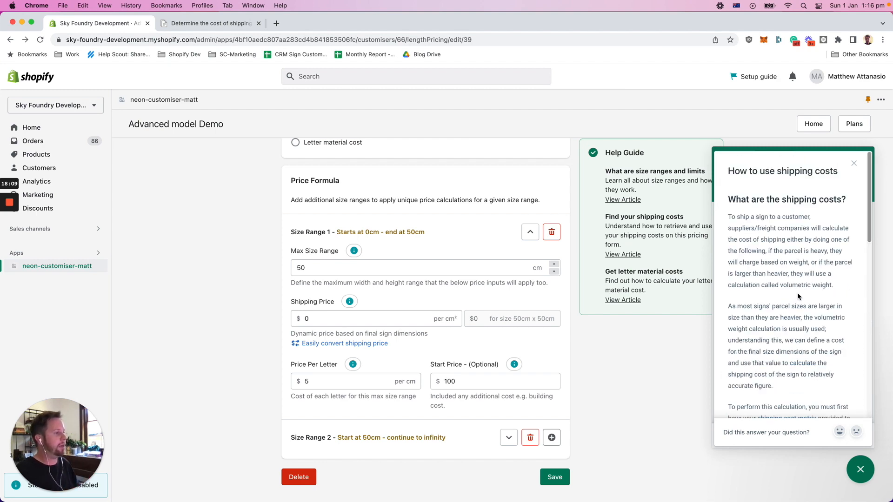
{"action": "left_click", "coordinate": [854, 168]}
{"action": "left_click", "coordinate": [860, 469]}
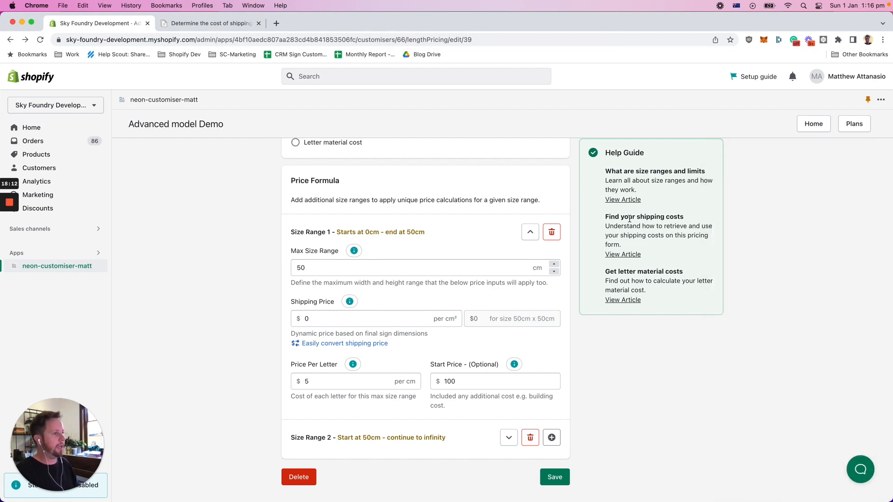
Open the "Find your shipping costs" help article and read the section on requesting a shipping cost matrix
{"action": "left_click", "coordinate": [625, 254]}
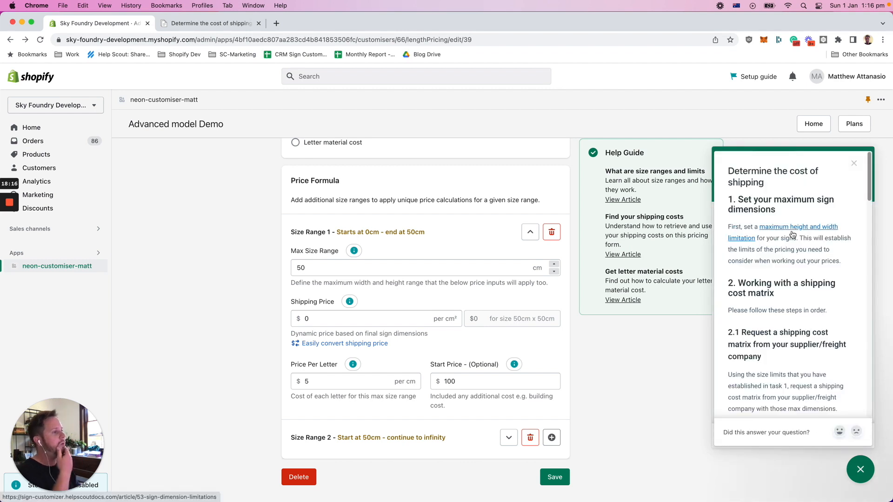
{"action": "scroll", "coordinate": [797, 259], "scroll_direction": "down", "scroll_amount": 3}
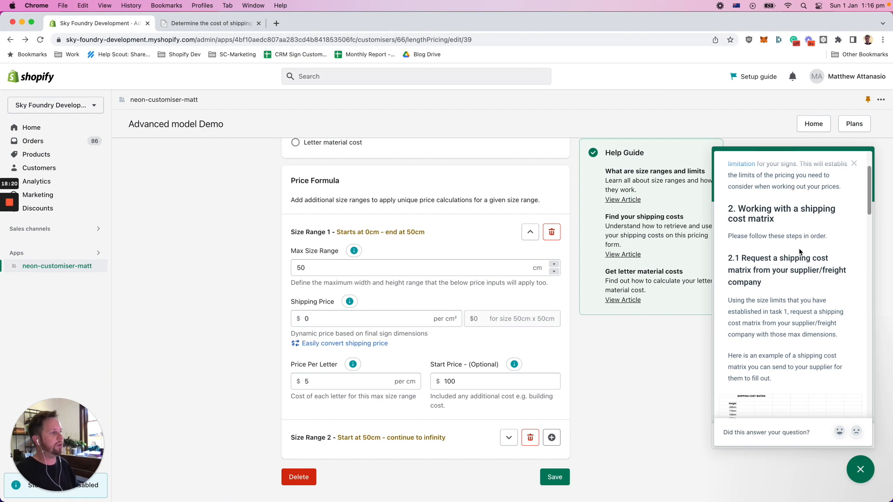
{"action": "scroll", "coordinate": [799, 254], "scroll_direction": "down", "scroll_amount": 3}
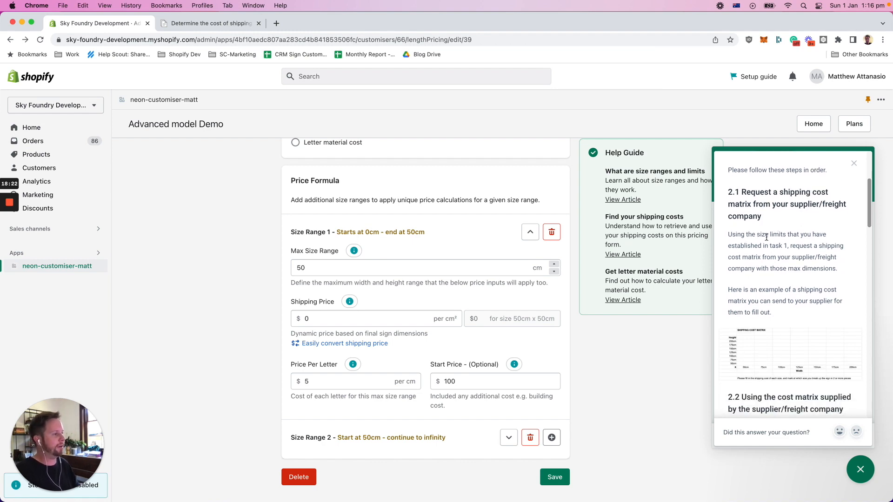
Examine the example shipping cost matrix in the full "Determine the cost of shipping" article, and return to Demo Pricing with the help article closed
{"action": "left_click", "coordinate": [204, 25]}
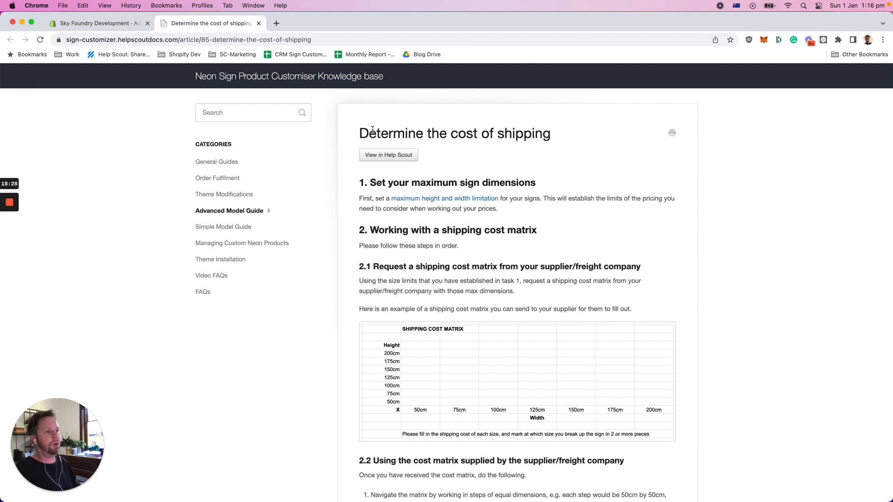
{"action": "scroll", "coordinate": [574, 260], "scroll_direction": "down", "scroll_amount": 1}
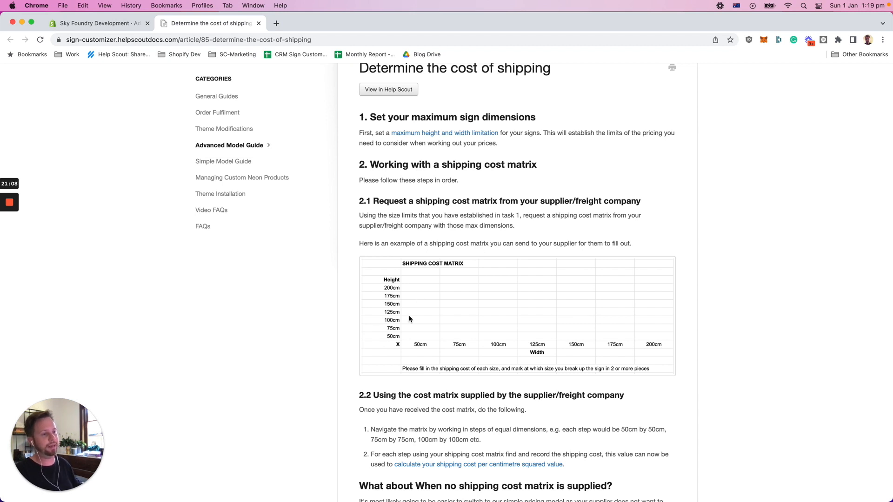
{"action": "scroll", "coordinate": [424, 351], "scroll_direction": "down", "scroll_amount": 1}
{"action": "scroll", "coordinate": [424, 351], "scroll_direction": "down", "scroll_amount": 1}
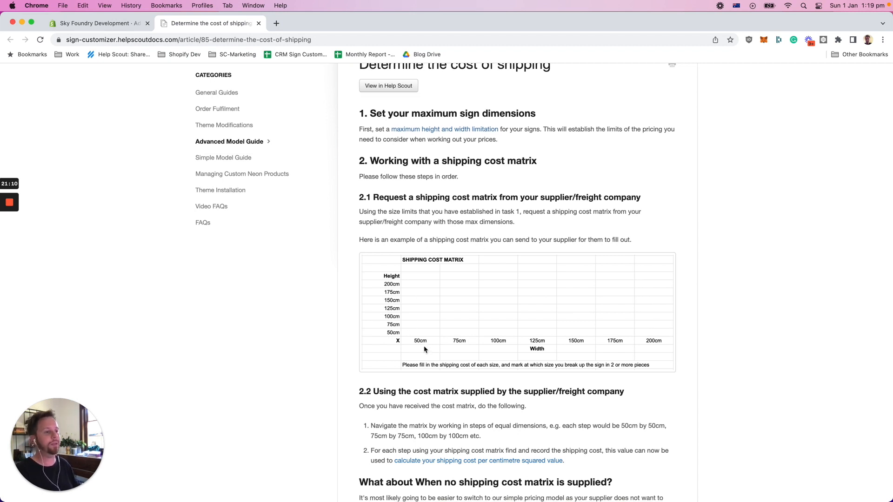
{"action": "scroll", "coordinate": [423, 348], "scroll_direction": "up", "scroll_amount": 1}
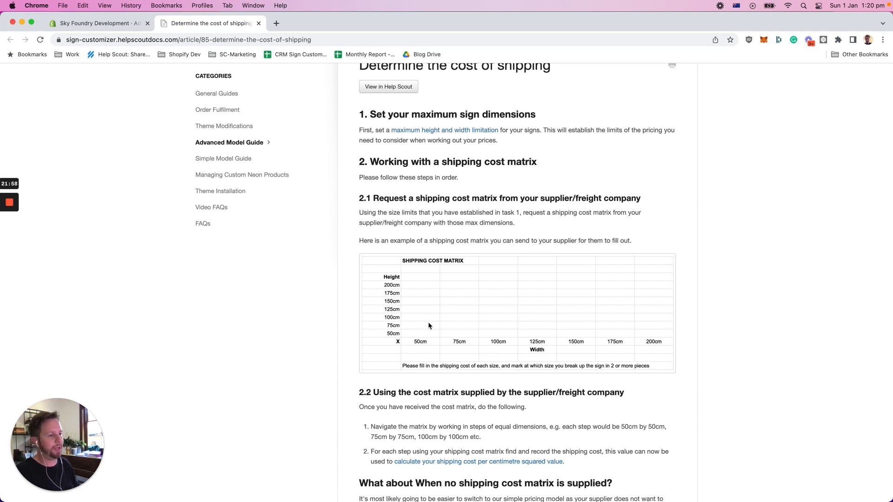
{"action": "left_click", "coordinate": [118, 24]}
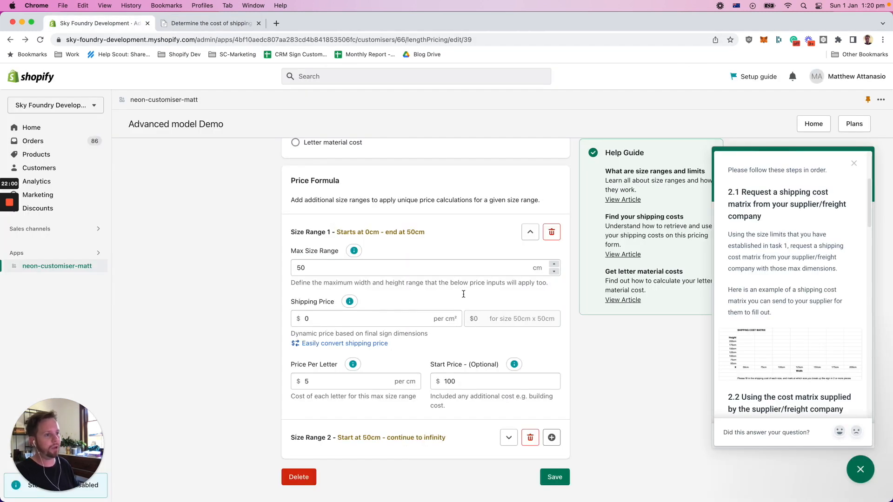
{"action": "left_click", "coordinate": [853, 164]}
{"action": "left_click", "coordinate": [860, 469]}
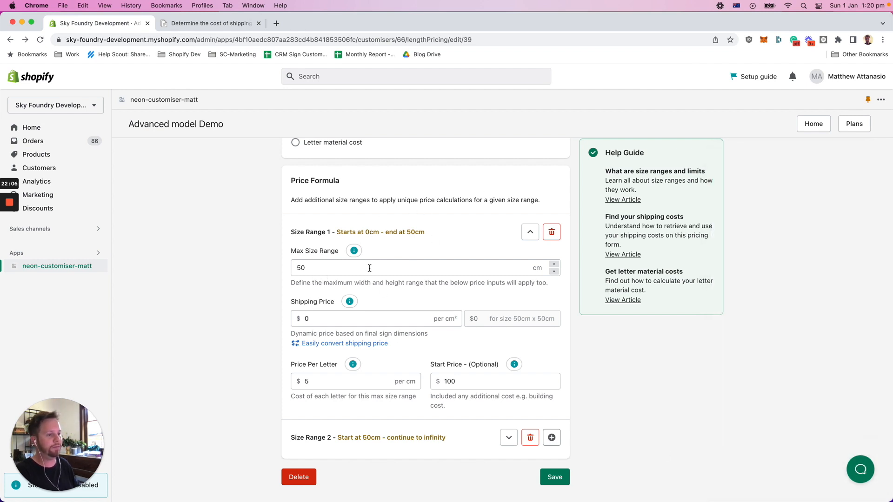
Try a shipping price of $80 per cm² for Size Range 1
{"action": "left_click", "coordinate": [326, 320]}
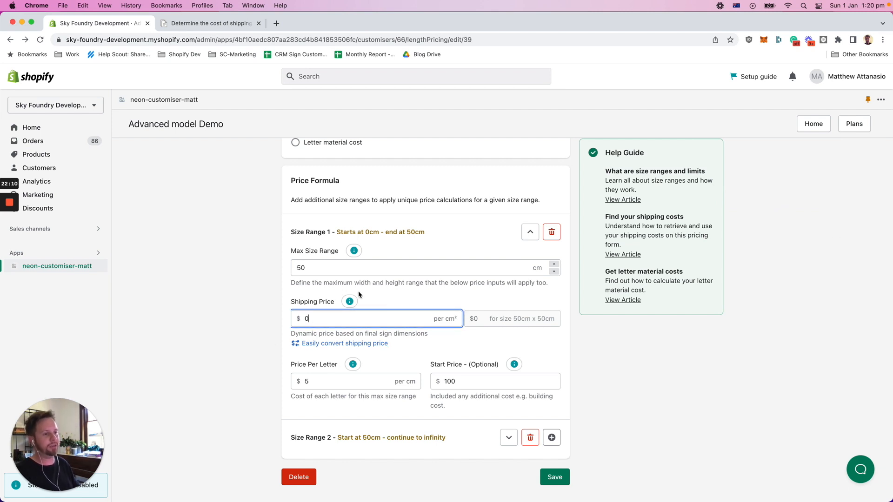
{"action": "double_click", "coordinate": [339, 319]}
{"action": "type", "text": "80"}
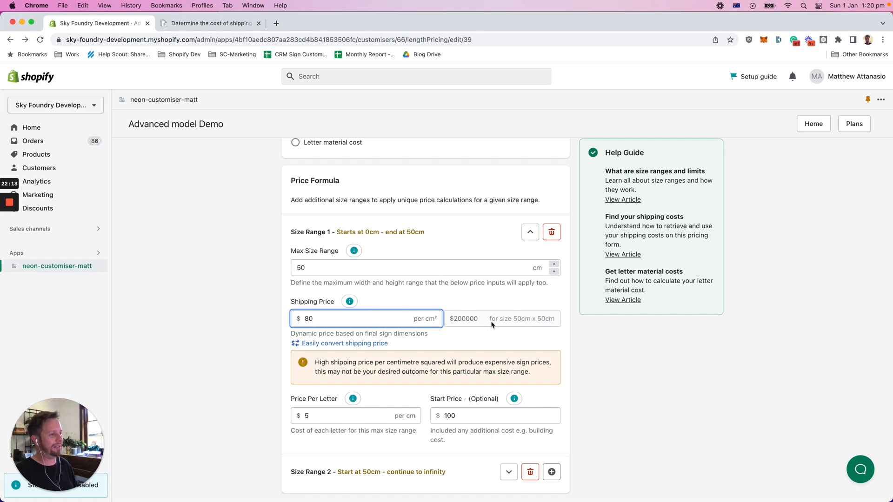
Convert an $80 shipping cost for a 50cm x 50cm parcel to a per-cm² value and apply it to Size Range 1
{"action": "left_click", "coordinate": [365, 344]}
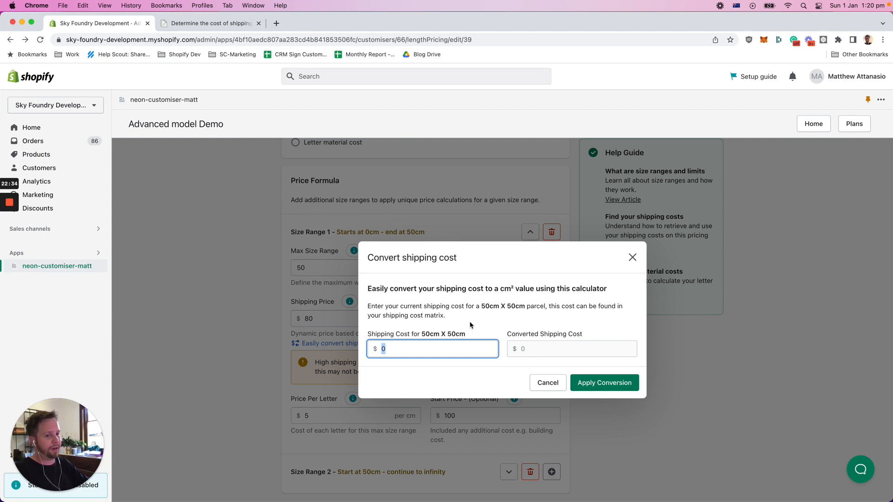
{"action": "type", "text": "80"}
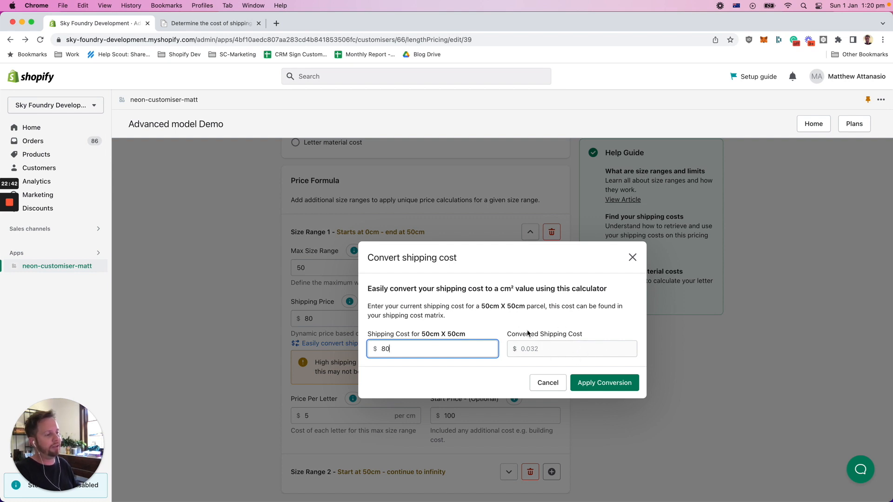
{"action": "left_click", "coordinate": [589, 388]}
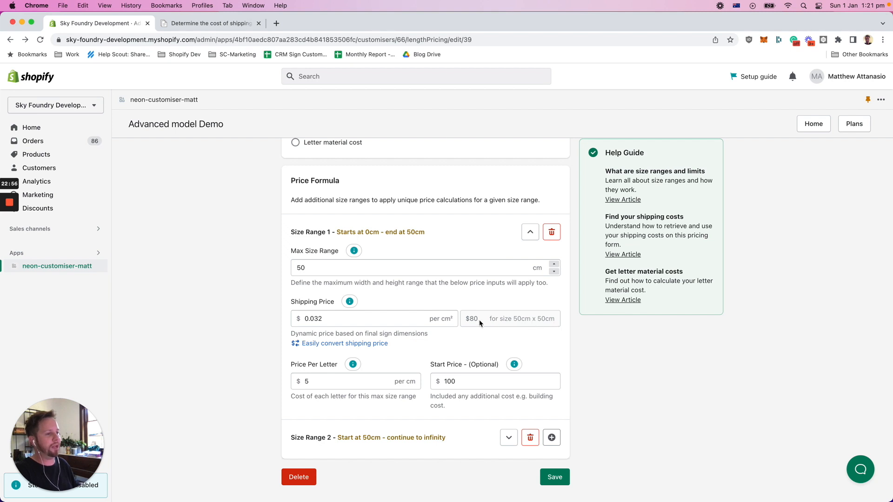
Try $0.031 as the shipping price per cm² of Size Range 1 and reduce it to $0.03
{"action": "left_click", "coordinate": [365, 319]}
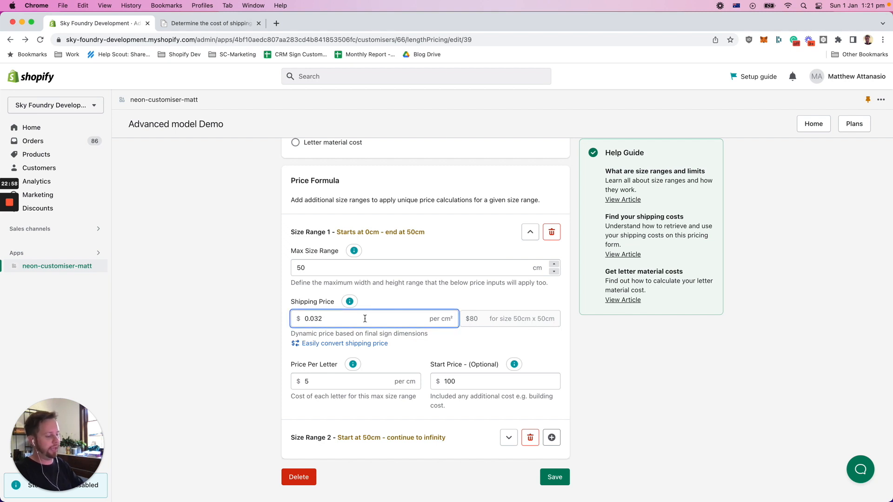
{"action": "key", "text": "BackSpace"}
{"action": "type", "text": "1"}
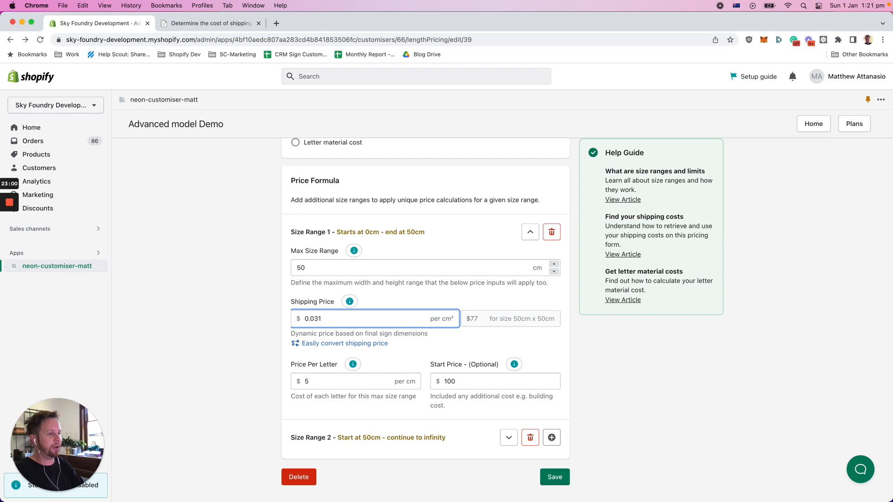
{"action": "key", "text": "BackSpace"}
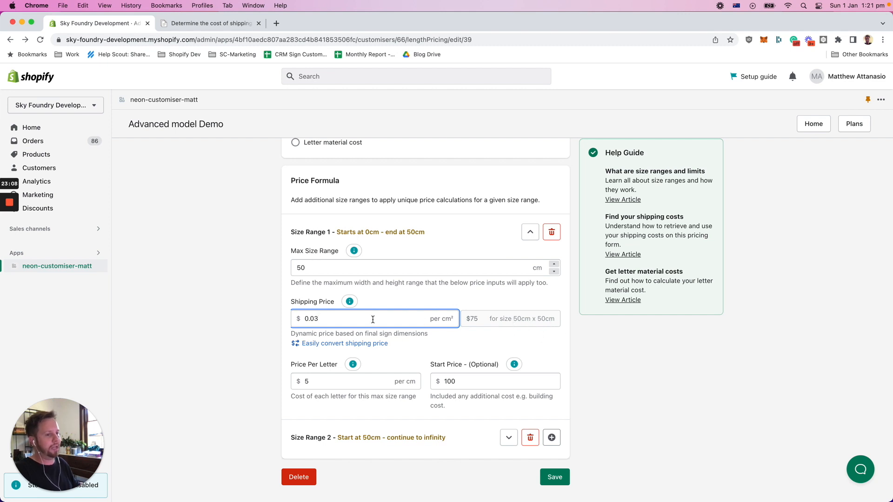
Set Size Range 1's shipping price to $0.032 per cm², with its price per letter and start price both at 0
{"action": "type", "text": "2"}
{"action": "left_click", "coordinate": [484, 339]}
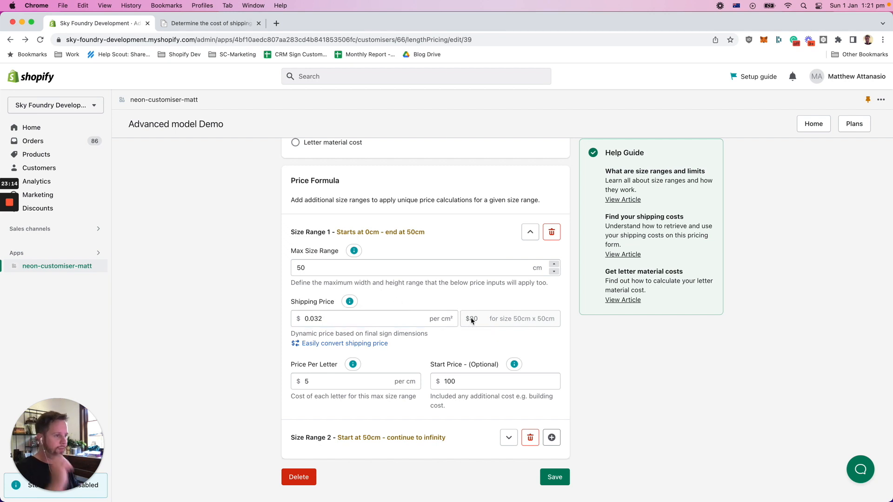
{"action": "left_click", "coordinate": [508, 437]}
{"action": "scroll", "coordinate": [454, 313], "scroll_direction": "down", "scroll_amount": 5}
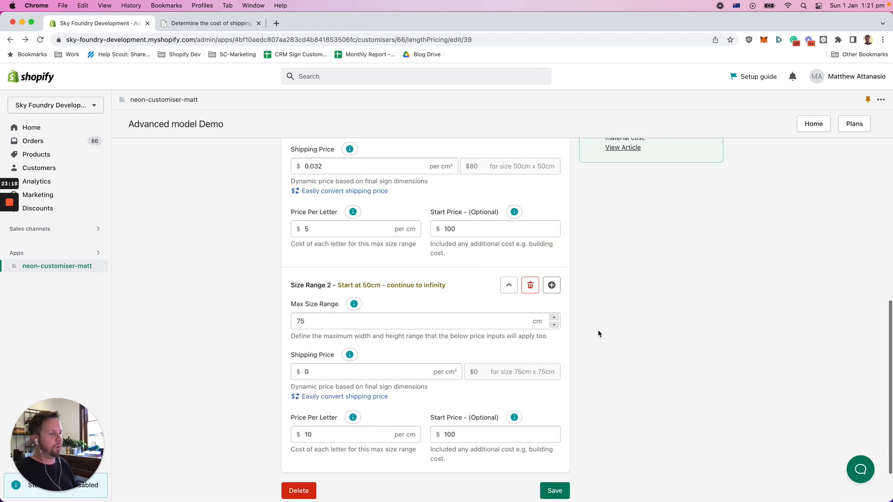
{"action": "scroll", "coordinate": [514, 315], "scroll_direction": "up", "scroll_amount": 3}
{"action": "left_click_drag", "start_coordinate": [333, 293], "coordinate": [274, 292]}
{"action": "type", "text": "0"}
{"action": "key", "text": "Tab"}
{"action": "type", "text": "0"}
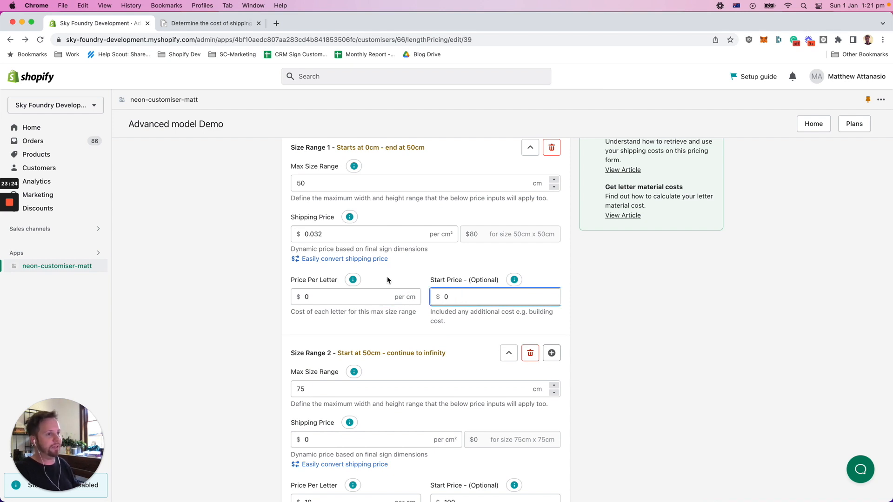
Delete Size Range 2 from the price formula and save Demo Pricing
{"action": "scroll", "coordinate": [456, 346], "scroll_direction": "down", "scroll_amount": 3}
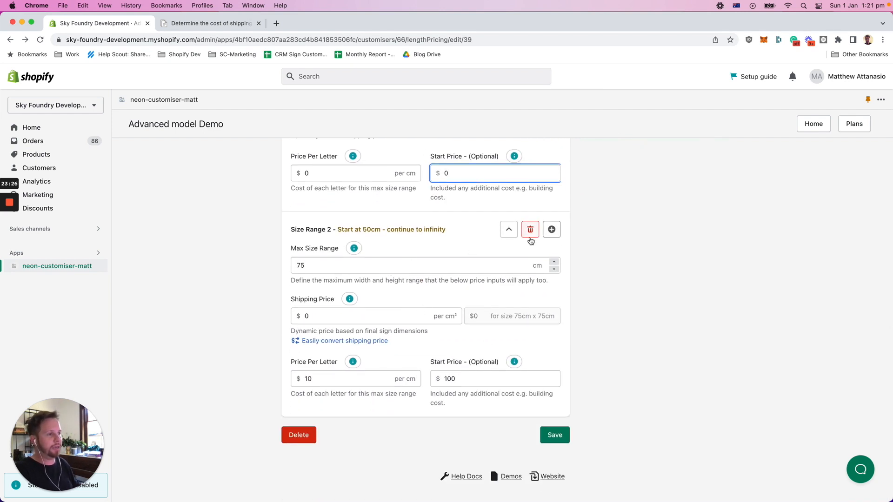
{"action": "left_click", "coordinate": [530, 229]}
{"action": "scroll", "coordinate": [386, 302], "scroll_direction": "up", "scroll_amount": 1}
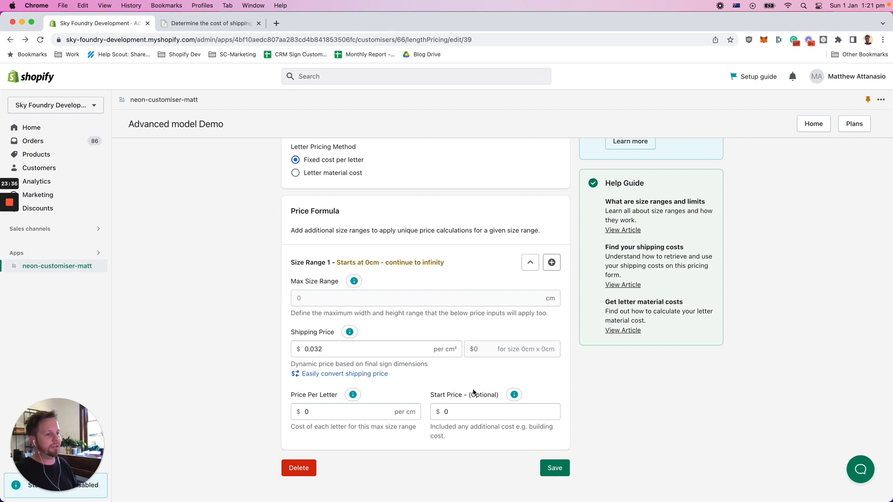
{"action": "left_click", "coordinate": [554, 471]}
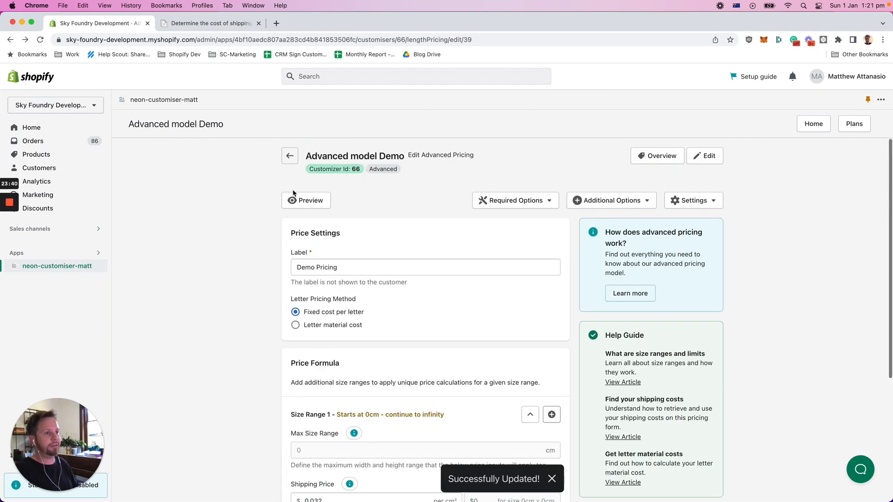
Preview the customizer and enter "test" on two lines as the sign text
{"action": "left_click", "coordinate": [300, 199]}
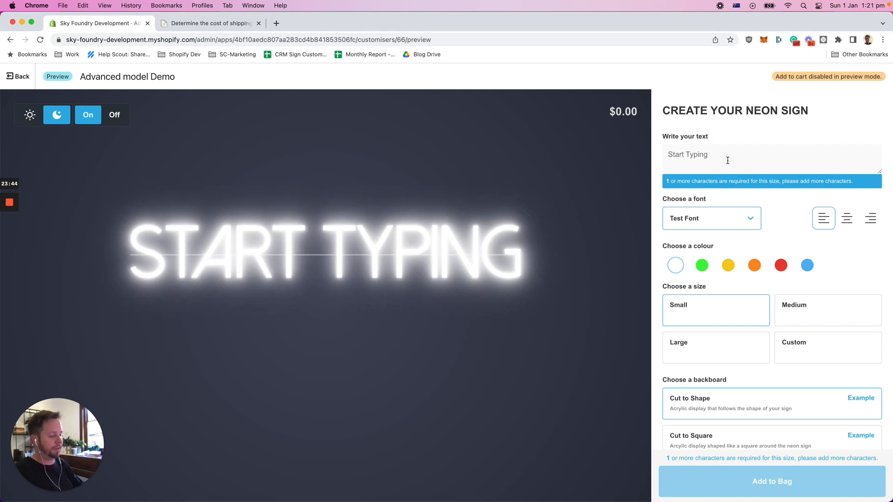
{"action": "left_click", "coordinate": [727, 161]}
{"action": "type", "text": "test"}
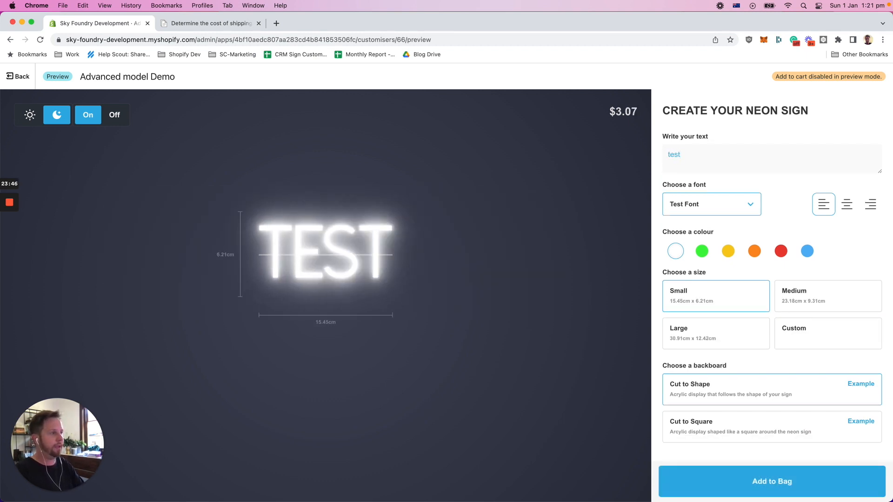
{"action": "key", "text": "Return"}
{"action": "type", "text": "test"}
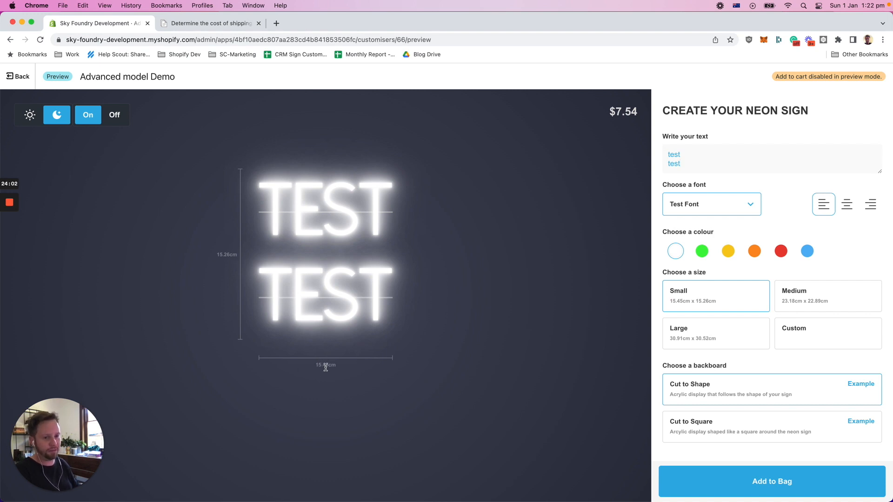
Compare the sign's dimensions and price in the Outline and Signature fonts, and return to Test Font
{"action": "left_click", "coordinate": [717, 210]}
{"action": "left_click", "coordinate": [764, 245]}
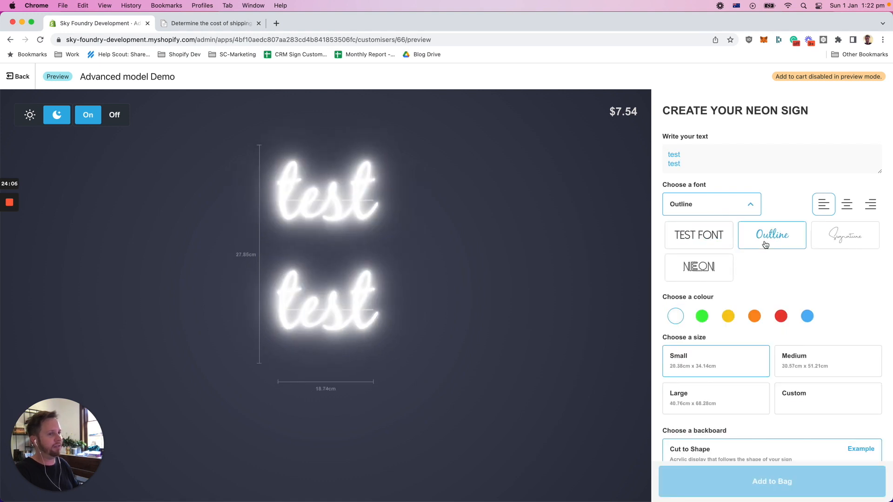
{"action": "left_click", "coordinate": [856, 245]}
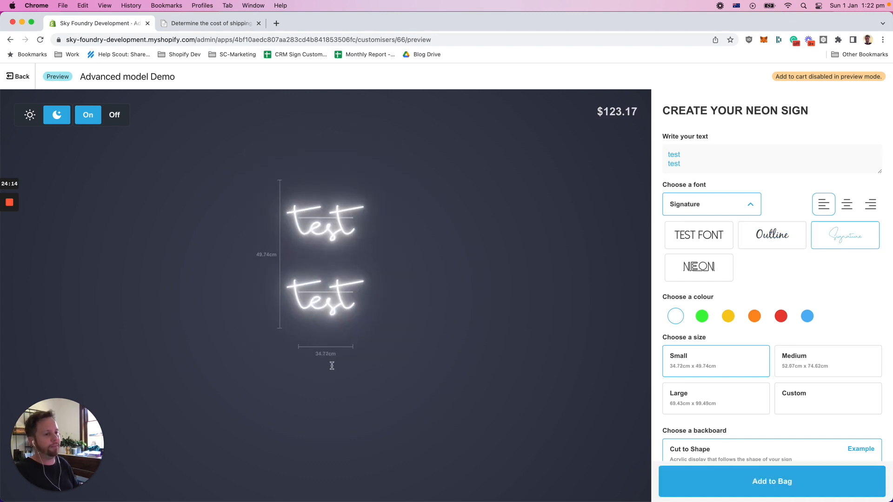
{"action": "left_click", "coordinate": [702, 241]}
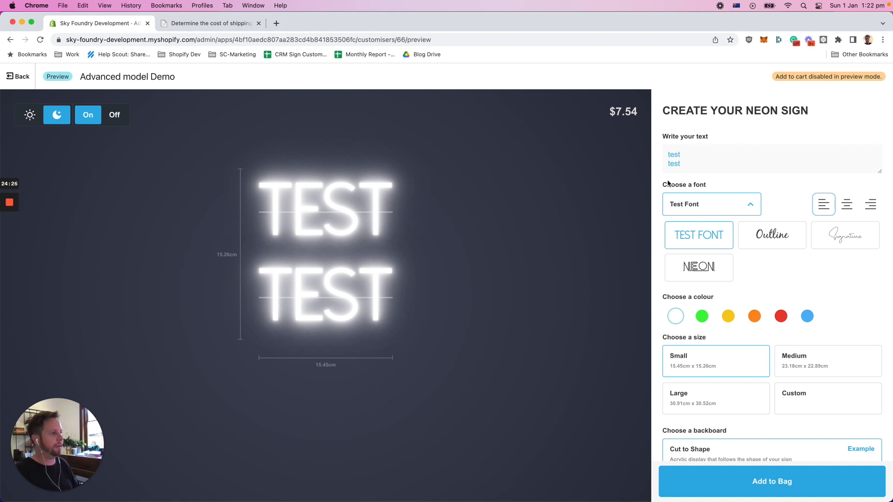
Check the price at a custom size of about 50 cm x 50 cm and at about 153 cm x 152 cm
{"action": "scroll", "coordinate": [825, 315], "scroll_direction": "down", "scroll_amount": 2}
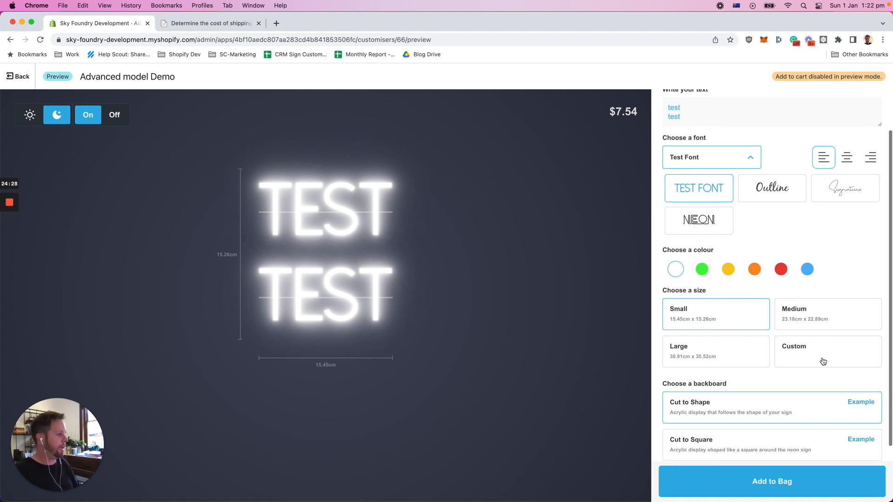
{"action": "left_click", "coordinate": [808, 353]}
{"action": "left_click_drag", "start_coordinate": [681, 389], "coordinate": [693, 392]}
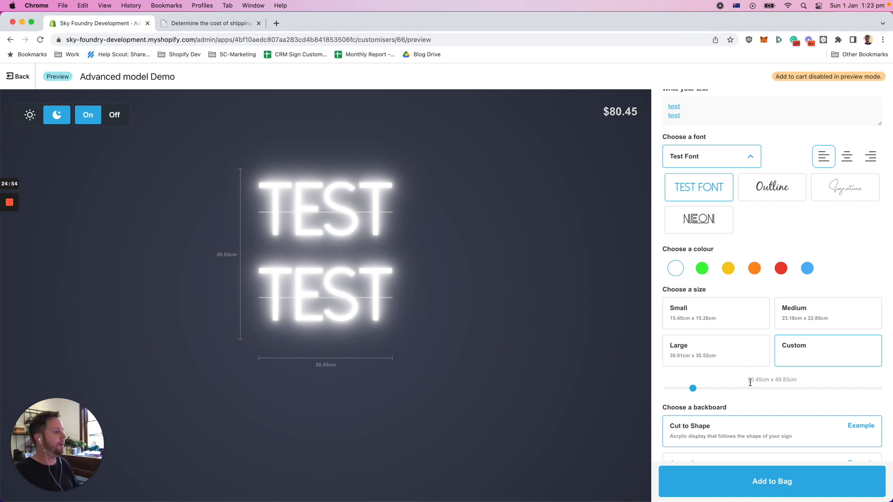
{"action": "left_click_drag", "start_coordinate": [695, 393], "coordinate": [769, 391]}
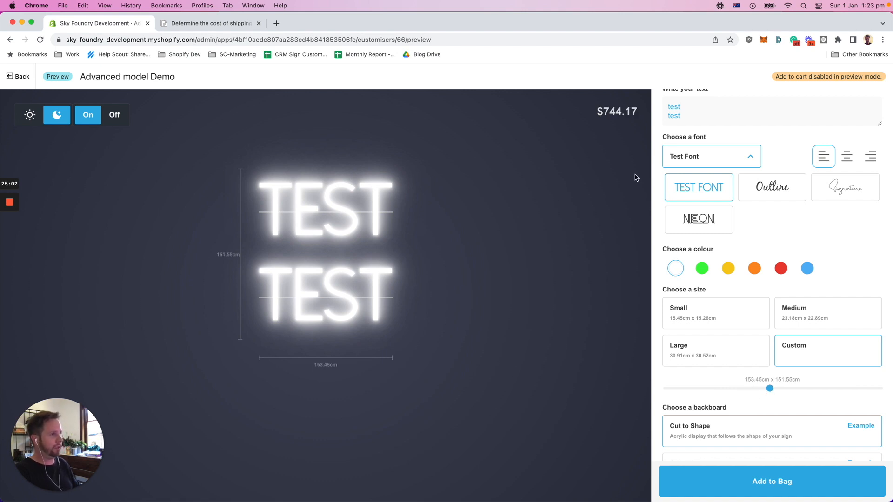
Return from the preview to Demo Pricing and add a second size range after Size Range 1
{"action": "left_click", "coordinate": [22, 78]}
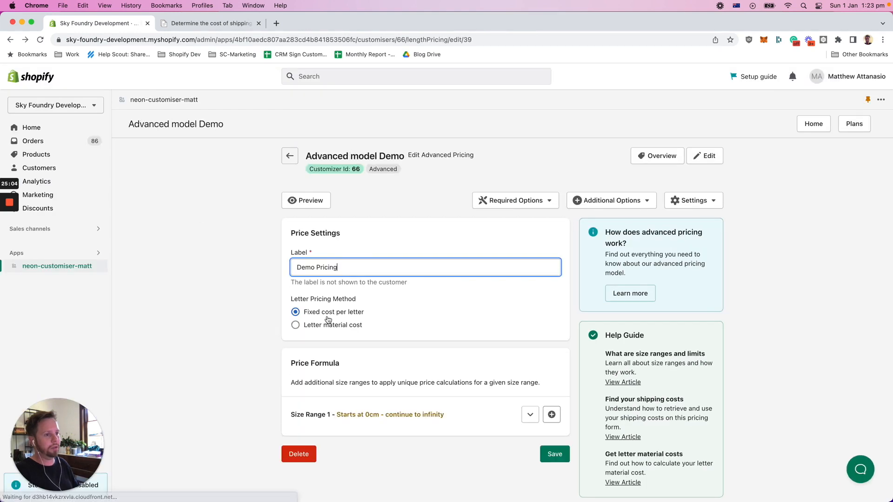
{"action": "left_click", "coordinate": [529, 369]}
{"action": "scroll", "coordinate": [465, 381], "scroll_direction": "down", "scroll_amount": 3}
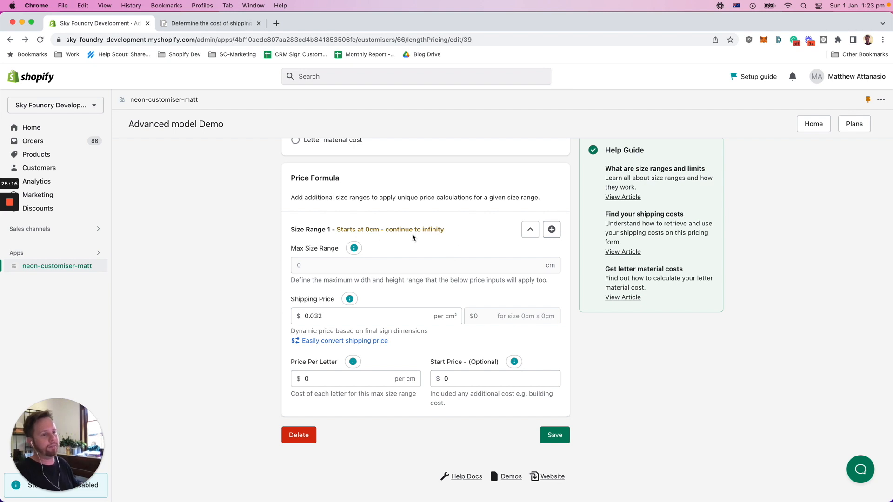
{"action": "left_click", "coordinate": [551, 229]}
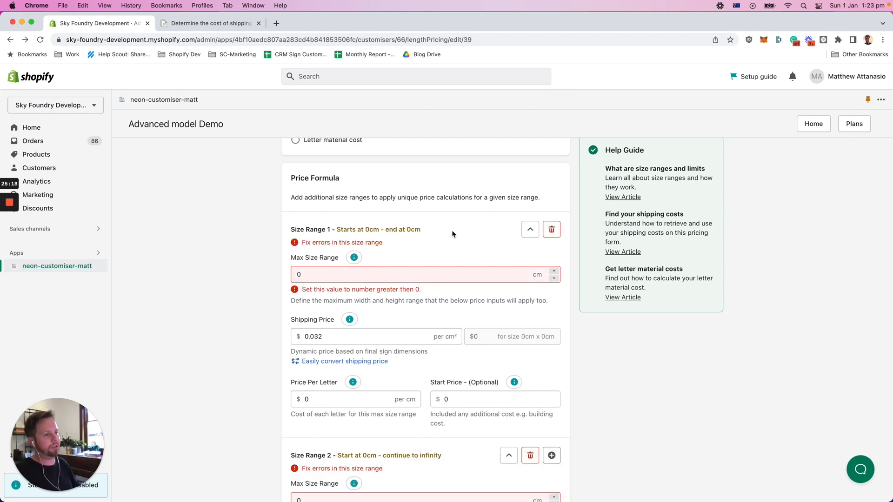
Set the max size range to 50 cm for Size Range 1 and 75 cm for Size Range 2
{"action": "scroll", "coordinate": [452, 233], "scroll_direction": "down", "scroll_amount": 3}
{"action": "left_click", "coordinate": [324, 210]}
{"action": "key", "text": "BackSpace"}
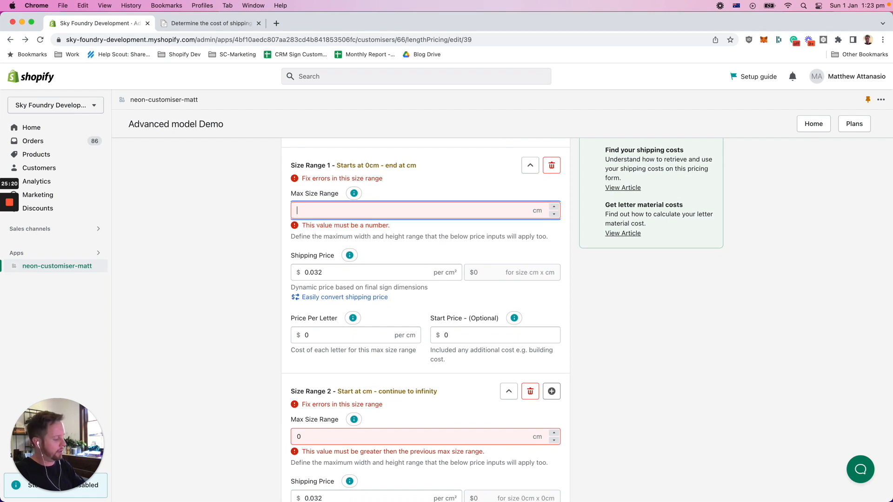
{"action": "type", "text": "50"}
{"action": "scroll", "coordinate": [293, 391], "scroll_direction": "down", "scroll_amount": 3}
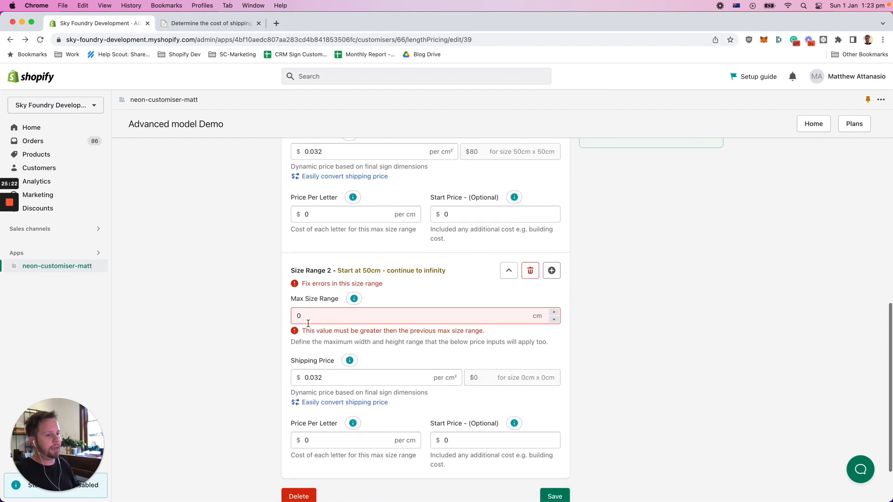
{"action": "double_click", "coordinate": [300, 315]}
{"action": "type", "text": "75"}
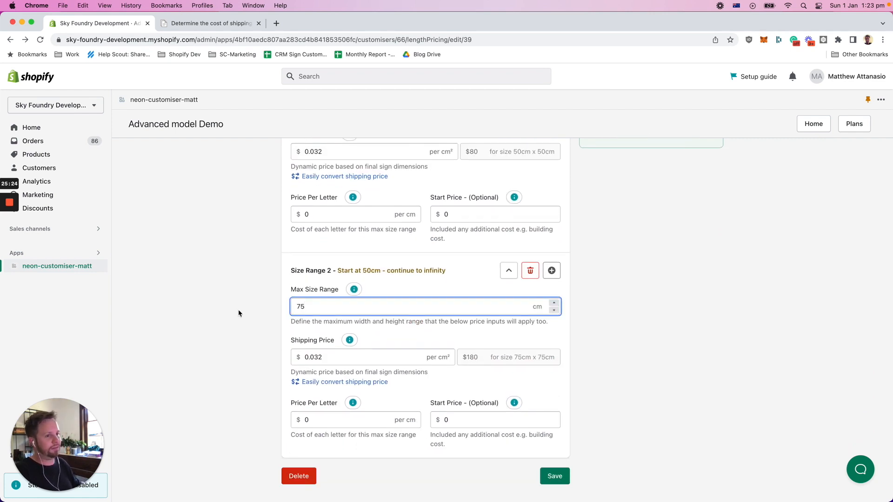
Try a shipping price of 0 for Size Range 2, and replace it with Size Range 1's $0.032 per cm² value
{"action": "left_click_drag", "start_coordinate": [327, 357], "coordinate": [245, 357]}
{"action": "type", "text": "0"}
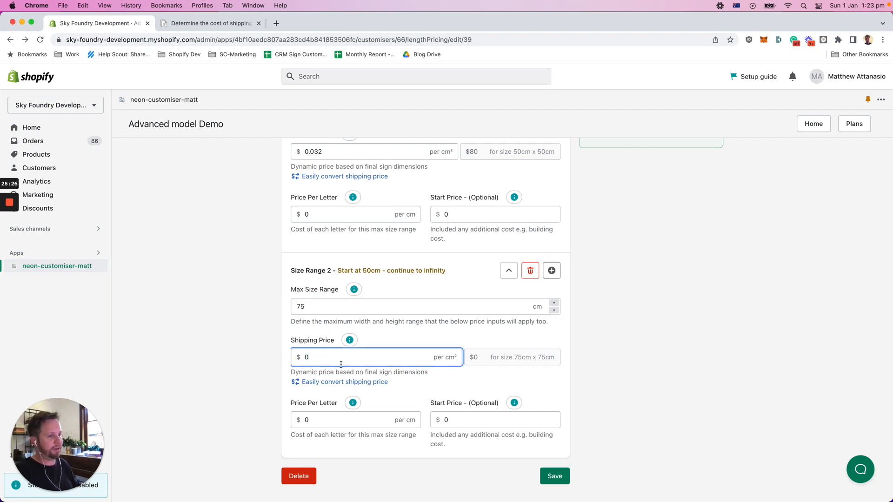
{"action": "scroll", "coordinate": [411, 250], "scroll_direction": "up", "scroll_amount": 2}
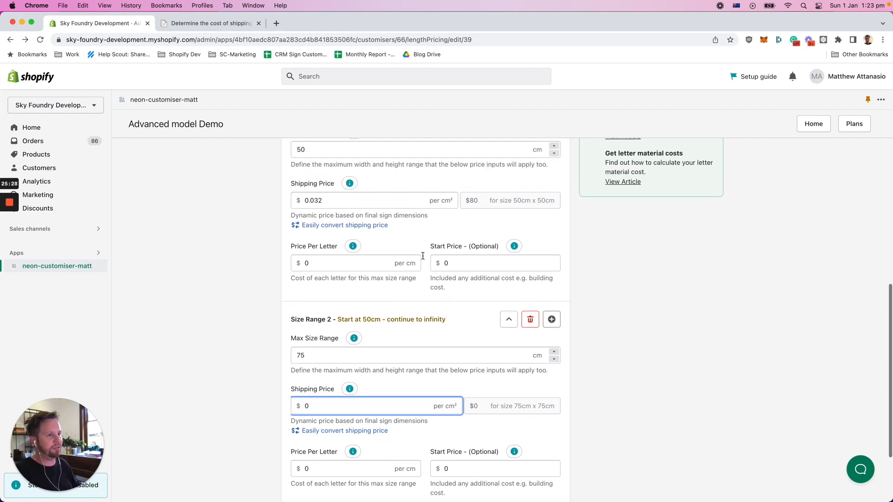
{"action": "scroll", "coordinate": [377, 277], "scroll_direction": "down", "scroll_amount": 4}
{"action": "scroll", "coordinate": [326, 293], "scroll_direction": "up", "scroll_amount": 2}
{"action": "left_click", "coordinate": [327, 153]}
{"action": "double_click", "coordinate": [327, 153]}
{"action": "key", "text": "super+c"}
{"action": "double_click", "coordinate": [329, 358]}
{"action": "key", "text": "super+v"}
{"action": "left_click", "coordinate": [222, 347]}
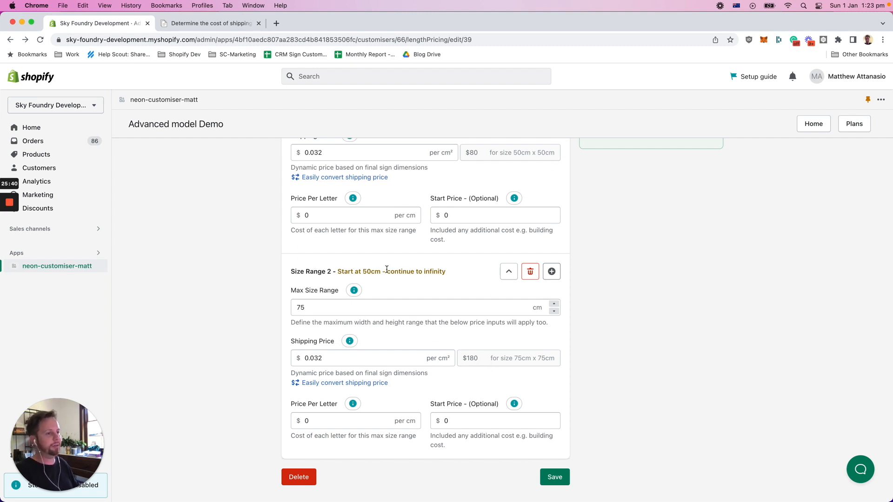
Compare the shipping prices of both size ranges and consult the example shipping cost matrix in the help article
{"action": "scroll", "coordinate": [524, 319], "scroll_direction": "up", "scroll_amount": 2}
{"action": "scroll", "coordinate": [638, 321], "scroll_direction": "down", "scroll_amount": 3}
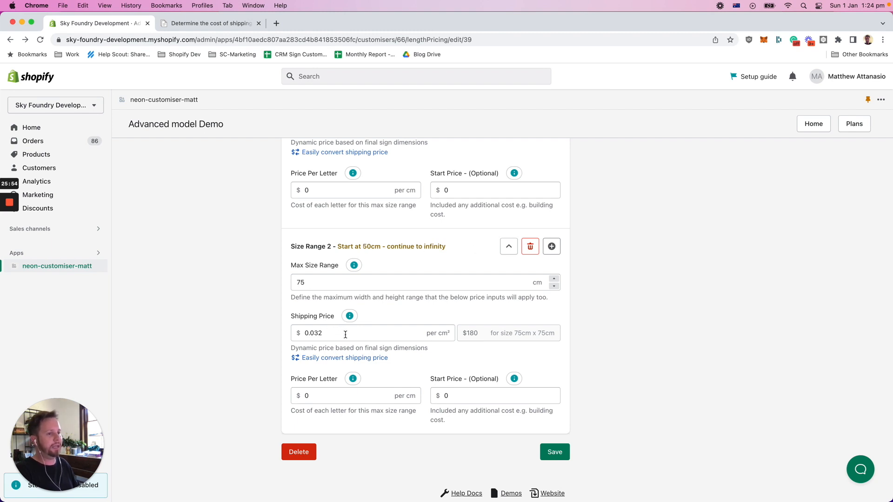
{"action": "scroll", "coordinate": [301, 189], "scroll_direction": "up", "scroll_amount": 3}
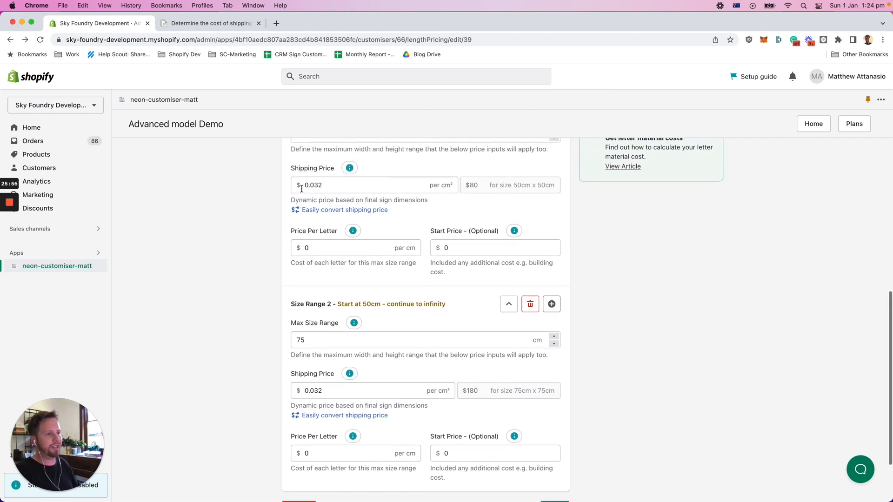
{"action": "scroll", "coordinate": [331, 199], "scroll_direction": "down", "scroll_amount": 4}
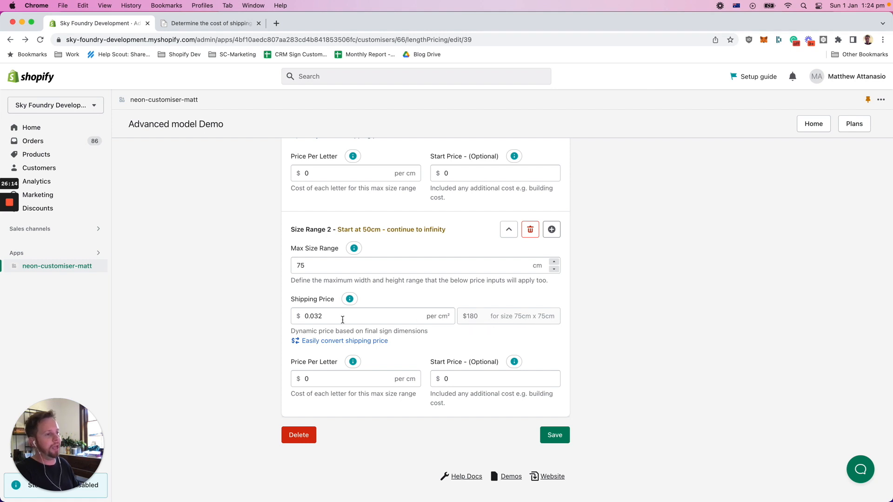
{"action": "left_click", "coordinate": [329, 317]}
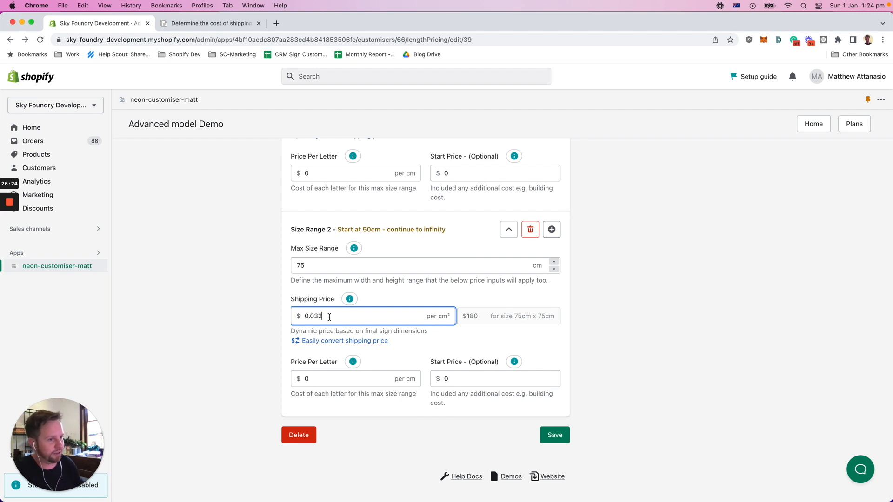
{"action": "double_click", "coordinate": [329, 317]}
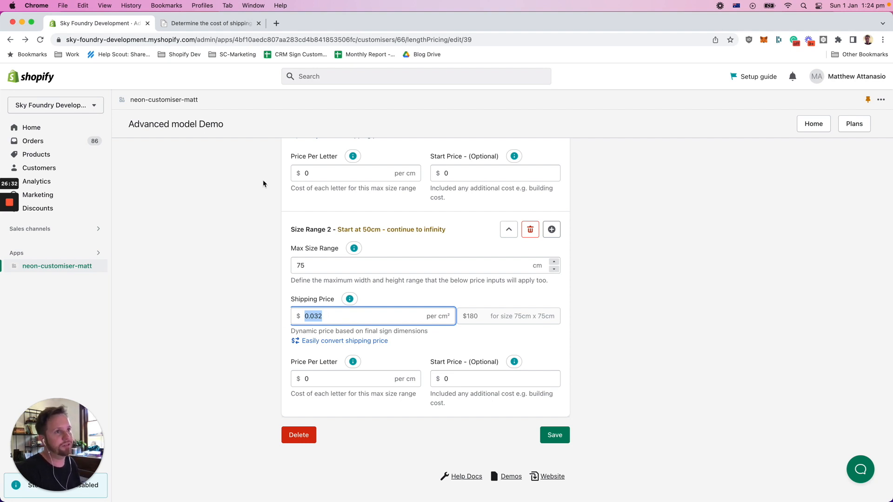
{"action": "left_click", "coordinate": [228, 18]}
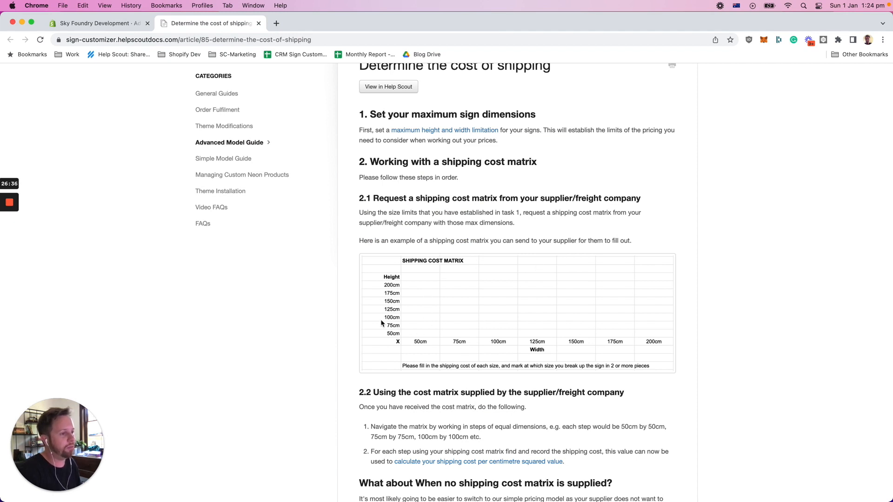
{"action": "left_click", "coordinate": [98, 24]}
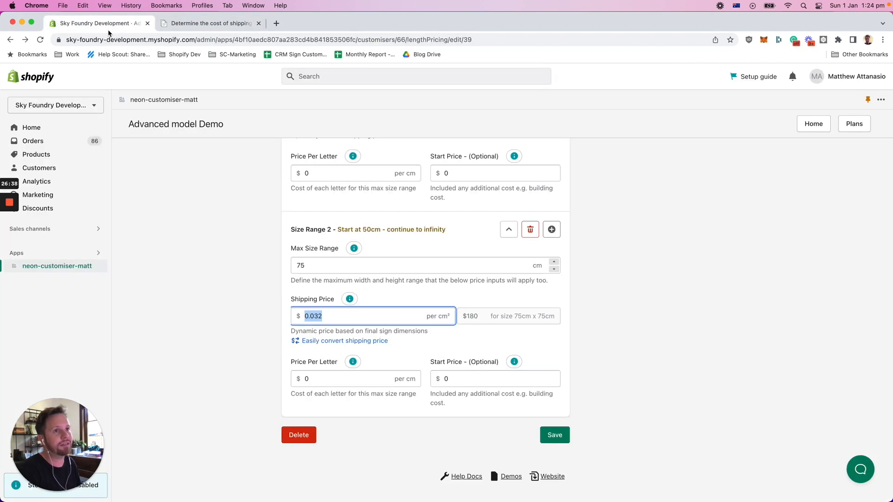
Convert a $100 shipping cost for a 75cm x 75cm parcel to a per-cm² value and apply it to Size Range 2
{"action": "left_click", "coordinate": [345, 316]}
{"action": "left_click", "coordinate": [341, 343]}
{"action": "left_click", "coordinate": [409, 348]}
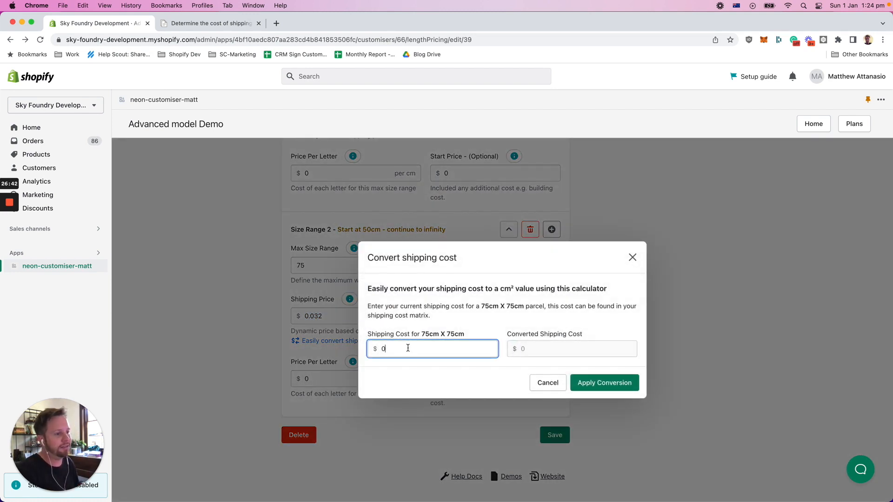
{"action": "double_click", "coordinate": [407, 348]}
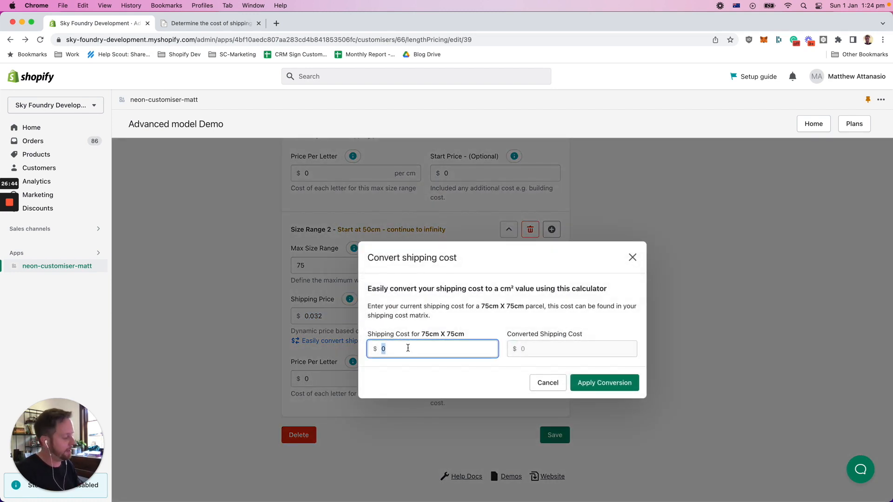
{"action": "type", "text": "90"}
{"action": "key", "text": "super+a"}
{"action": "type", "text": "100"}
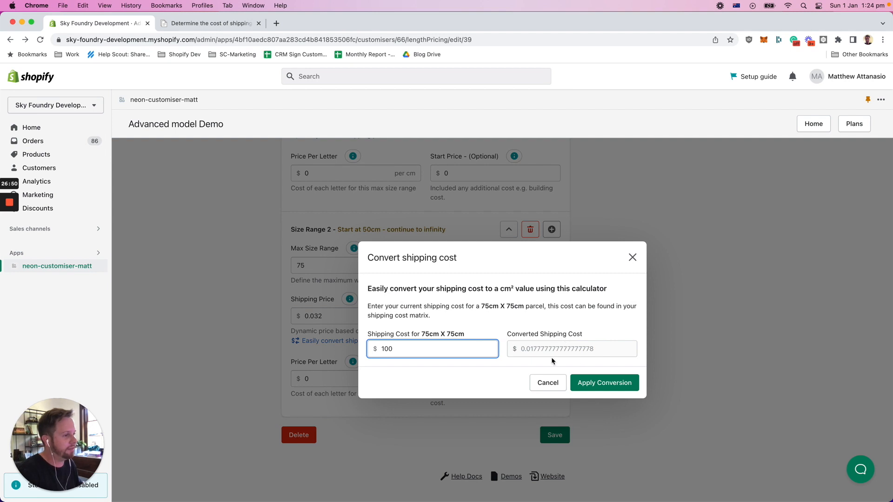
{"action": "left_click", "coordinate": [603, 383]}
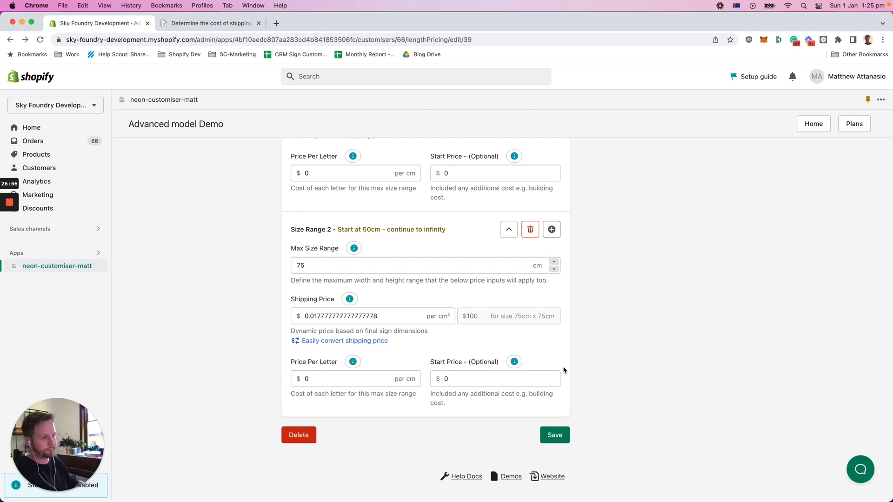
Save the size range pricing and preview the customizer with the sign text "test" on two lines
{"action": "left_click", "coordinate": [550, 433]}
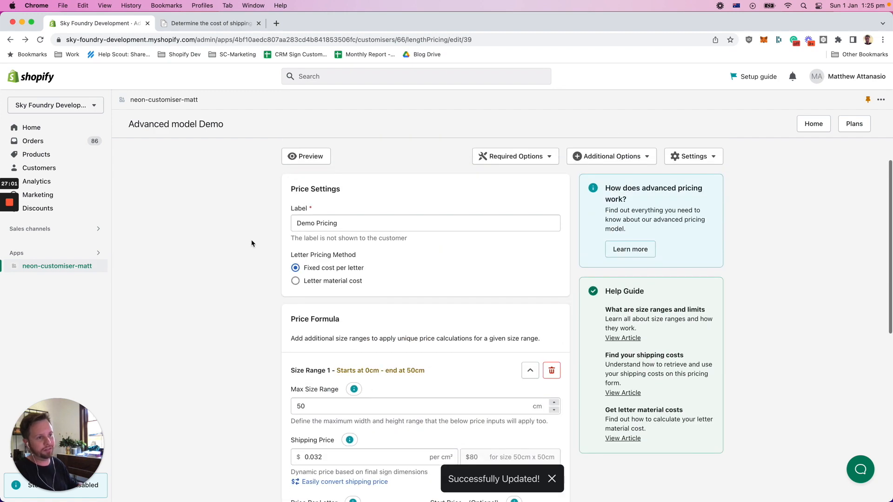
{"action": "left_click", "coordinate": [305, 157]}
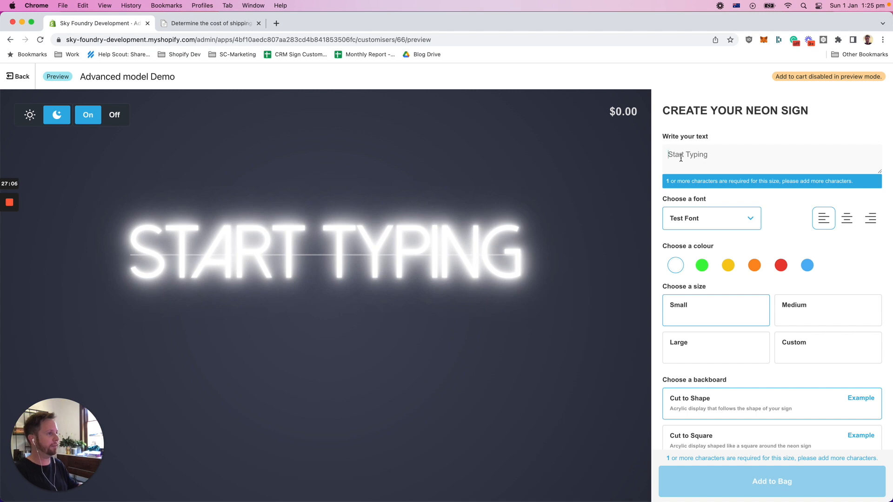
{"action": "type", "text": "test test"}
{"action": "key", "text": "BackSpace"}
{"action": "key", "text": "BackSpace"}
{"action": "key", "text": "BackSpace"}
{"action": "key", "text": "BackSpace"}
{"action": "key", "text": "BackSpace"}
{"action": "key", "text": "Return"}
{"action": "type", "text": "test"}
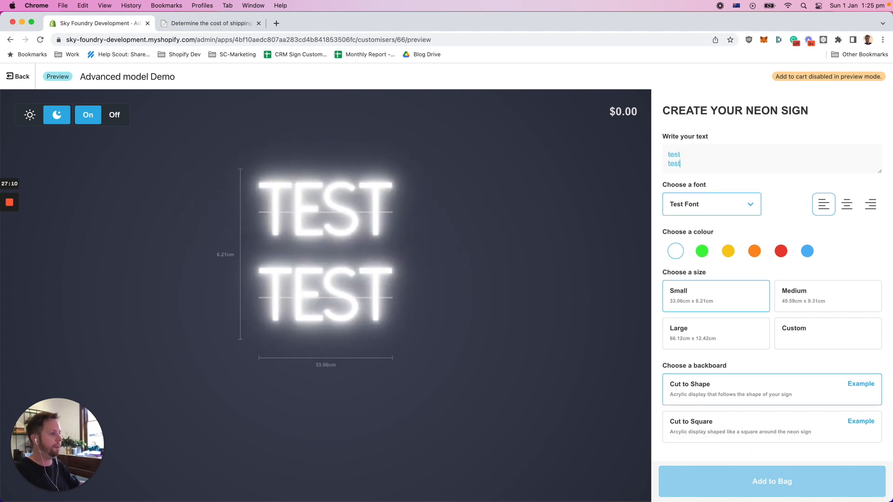
Check the sign's price at a custom size of about 75.45cm x 74.52cm and at a larger custom size
{"action": "left_click", "coordinate": [830, 332]}
{"action": "left_click_drag", "start_coordinate": [680, 371], "coordinate": [712, 373]}
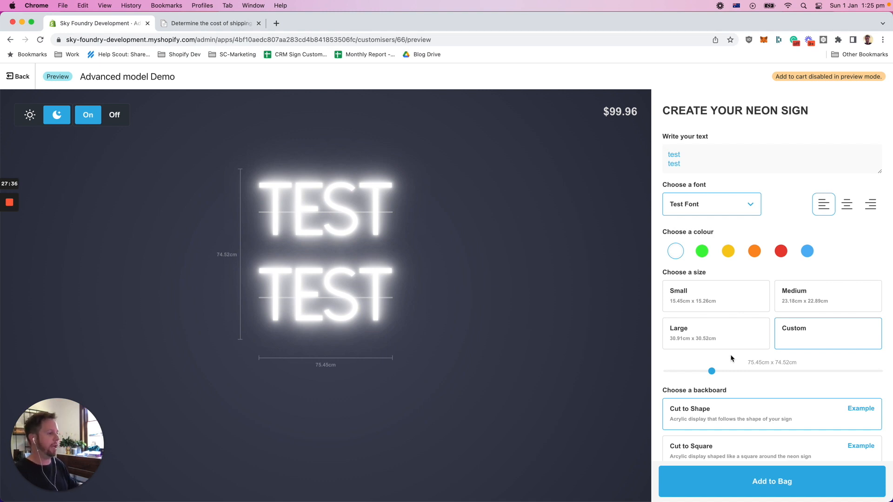
{"action": "left_click_drag", "start_coordinate": [711, 370], "coordinate": [773, 376]}
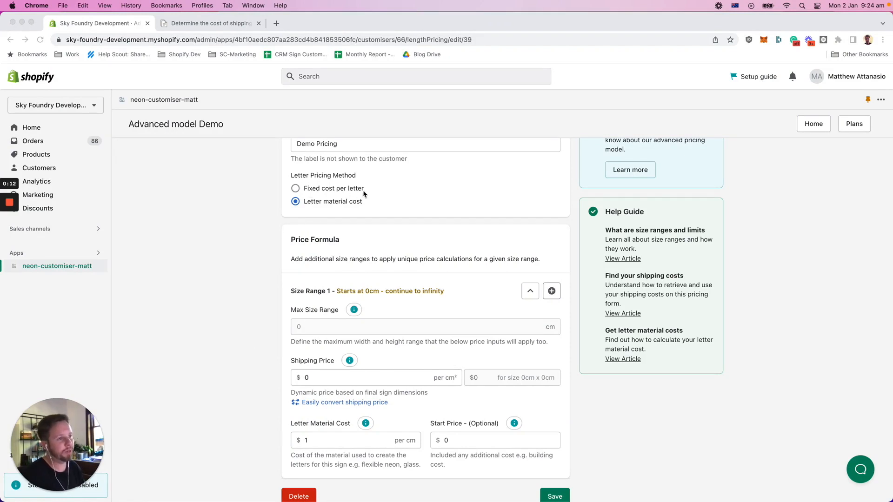
Compare the price formula fields of Fixed cost per letter and Letter material cost, ending on Letter material cost
{"action": "scroll", "coordinate": [205, 309], "scroll_direction": "down", "scroll_amount": 3}
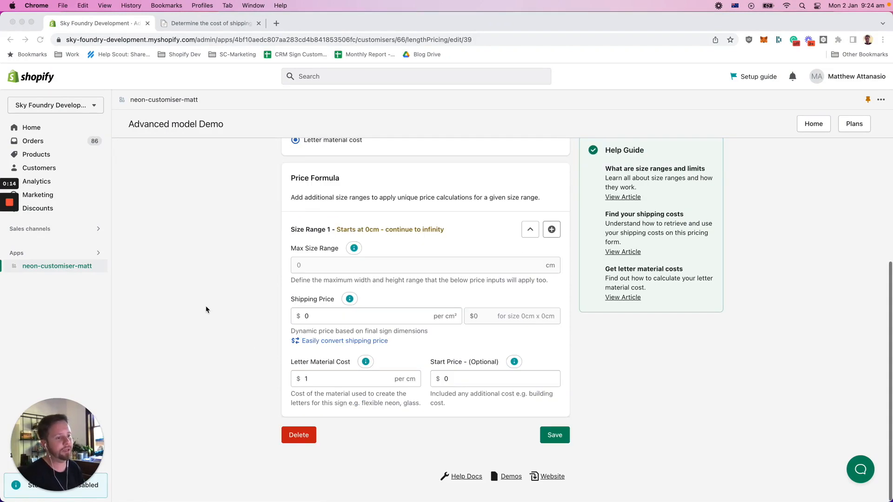
{"action": "scroll", "coordinate": [263, 312], "scroll_direction": "up", "scroll_amount": 3}
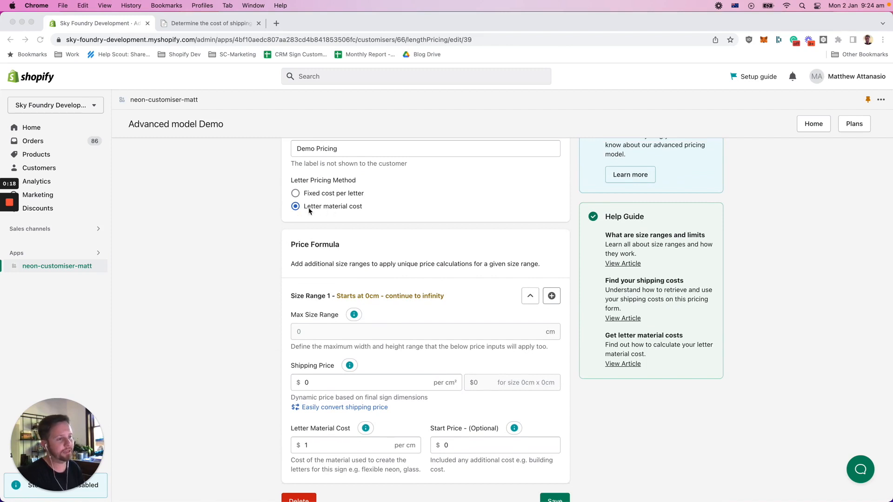
{"action": "scroll", "coordinate": [251, 263], "scroll_direction": "down", "scroll_amount": 3}
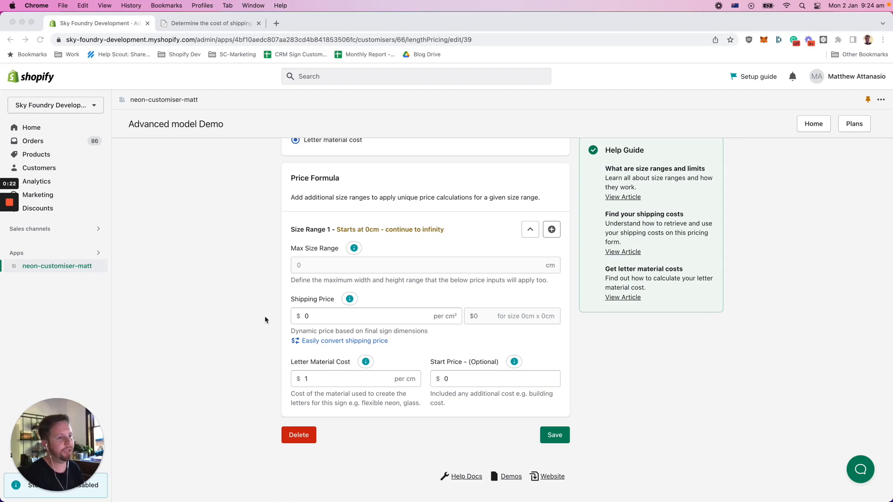
{"action": "scroll", "coordinate": [251, 263], "scroll_direction": "up", "scroll_amount": 3}
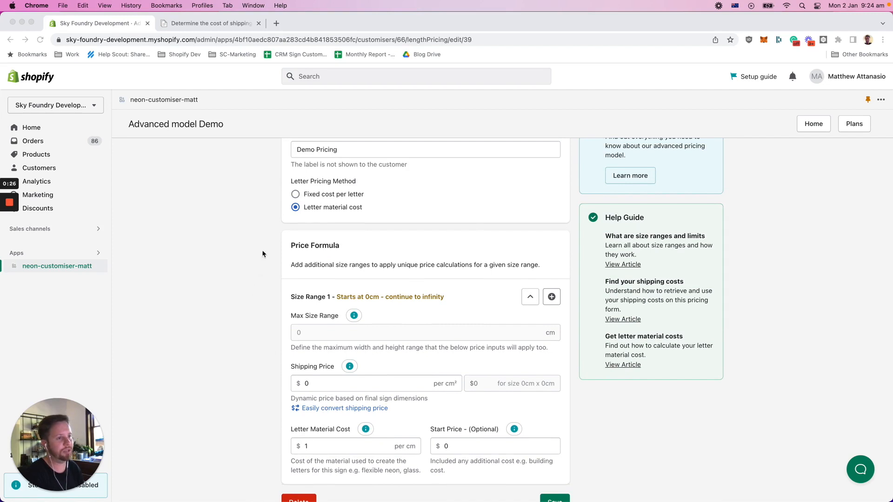
{"action": "left_click", "coordinate": [321, 195]}
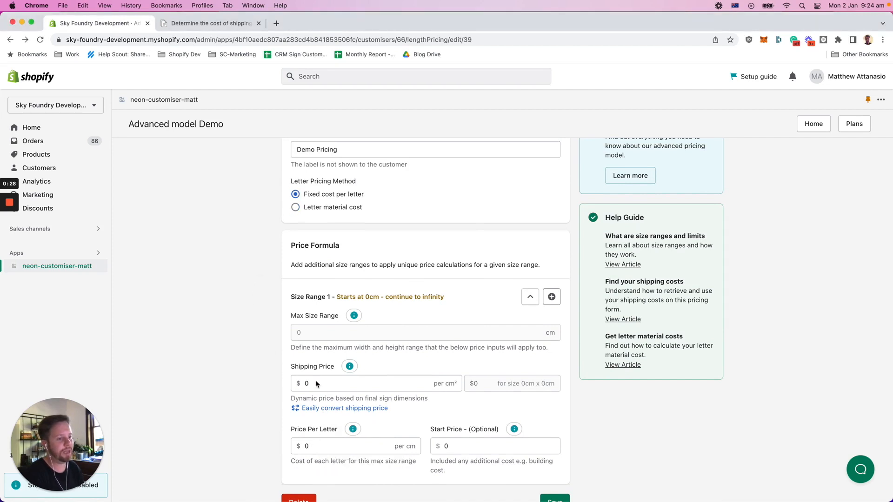
{"action": "left_click", "coordinate": [322, 209]}
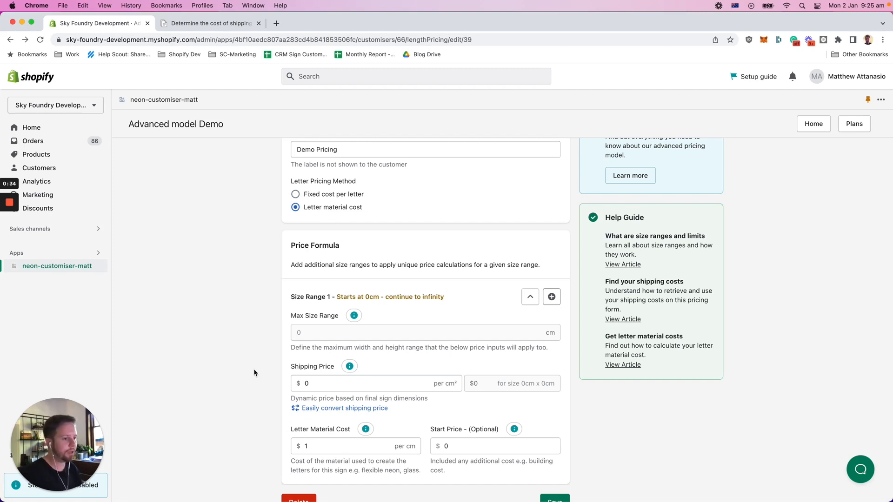
{"action": "scroll", "coordinate": [251, 377], "scroll_direction": "down", "scroll_amount": 3}
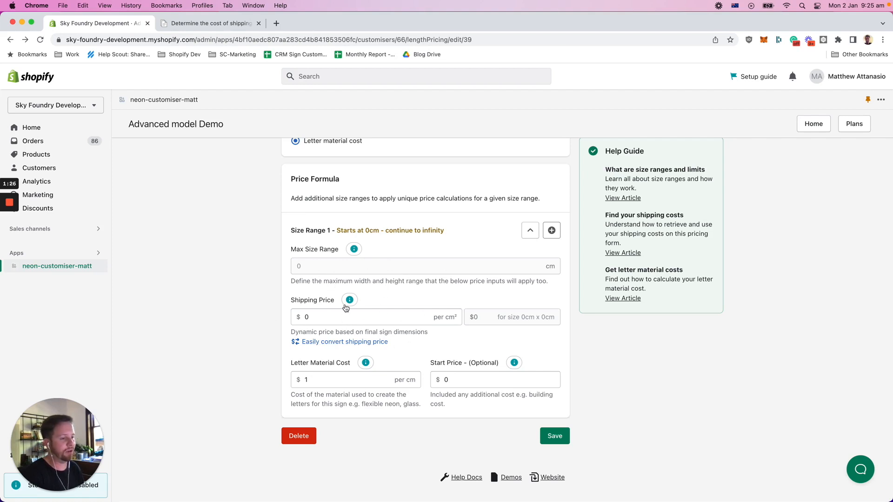
{"action": "scroll", "coordinate": [248, 285], "scroll_direction": "up", "scroll_amount": 2}
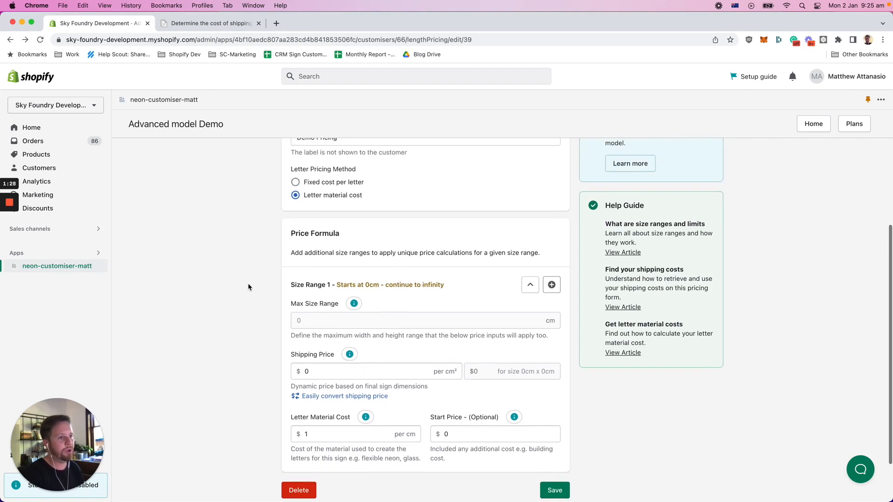
{"action": "scroll", "coordinate": [249, 285], "scroll_direction": "down", "scroll_amount": 1}
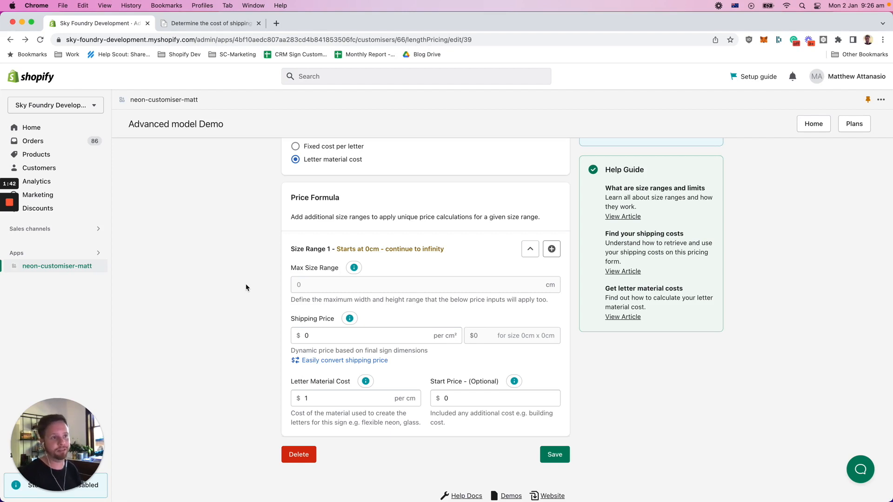
{"action": "scroll", "coordinate": [245, 287], "scroll_direction": "up", "scroll_amount": 1}
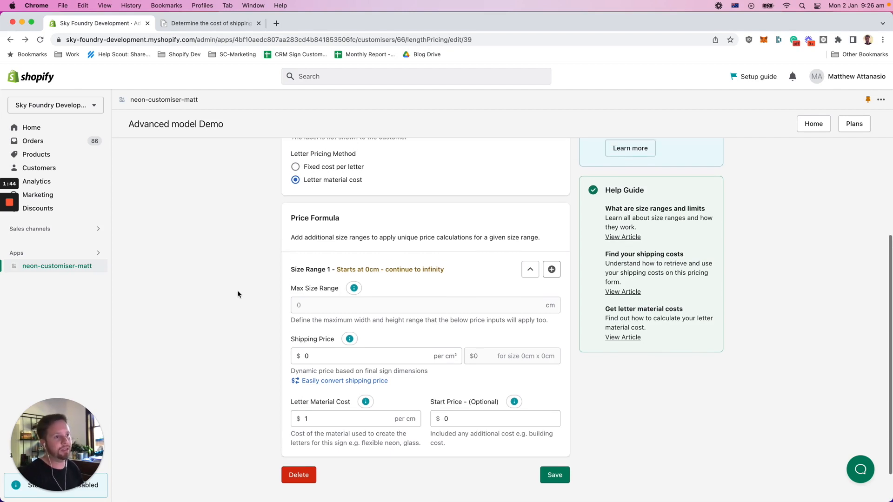
{"action": "scroll", "coordinate": [238, 294], "scroll_direction": "down", "scroll_amount": 1}
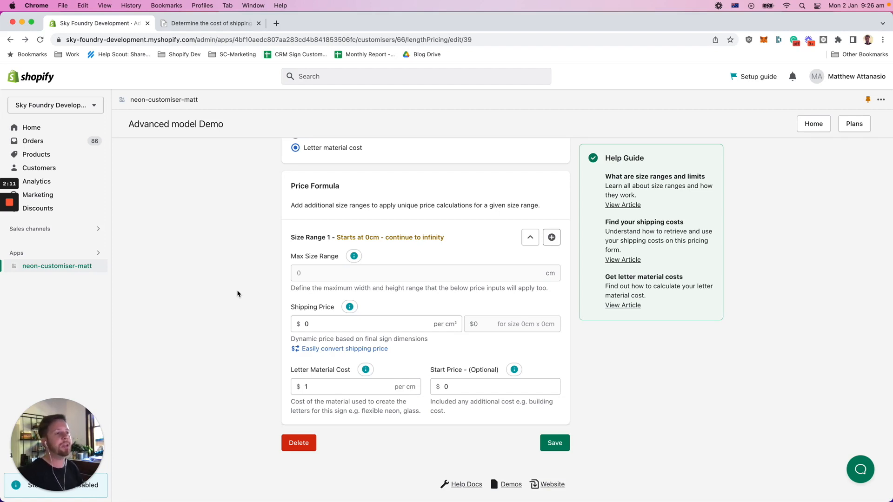
Save Demo Pricing with the Letter material cost method and open the customizer preview
{"action": "left_click", "coordinate": [553, 441]}
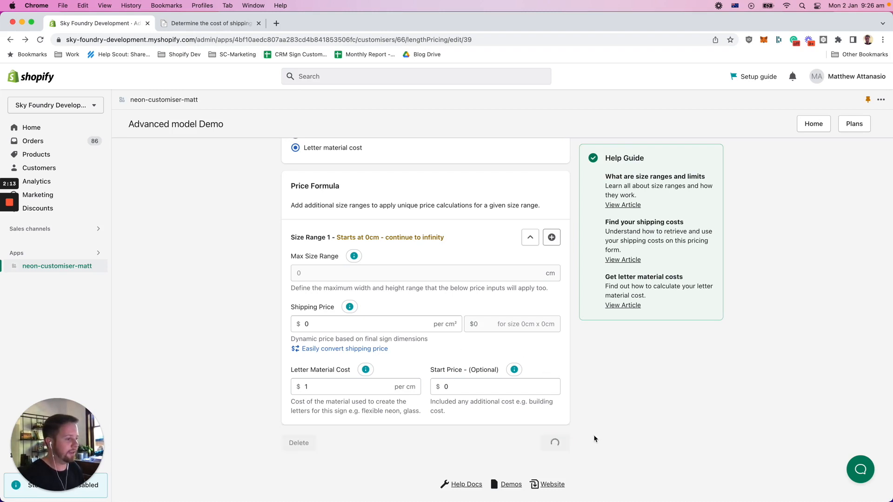
{"action": "scroll", "coordinate": [623, 346], "scroll_direction": "up", "scroll_amount": 4}
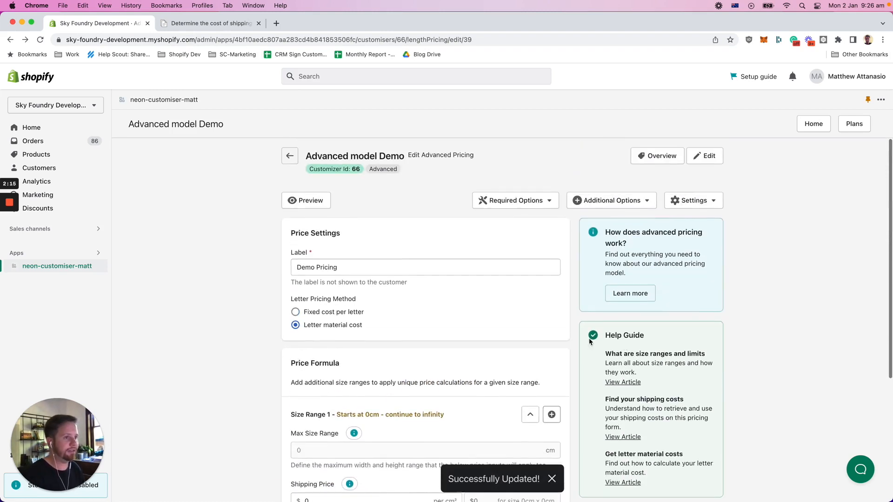
{"action": "left_click", "coordinate": [310, 206]}
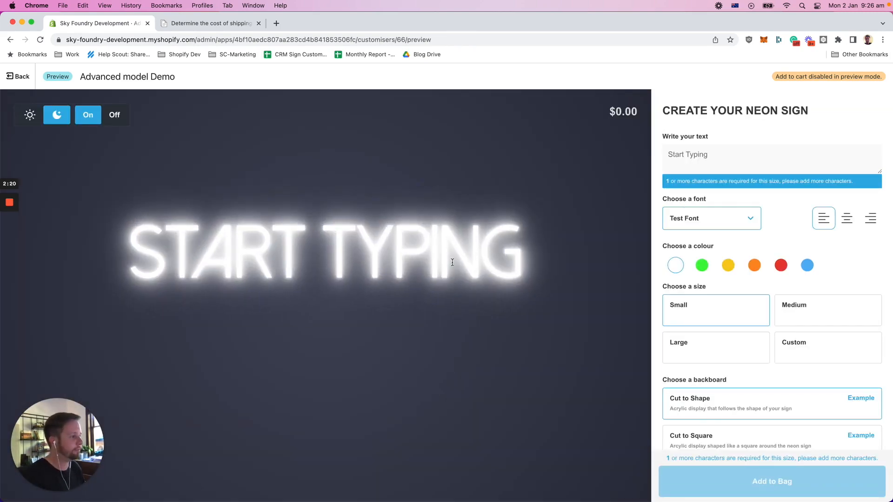
Choose the Outline font for the sign and enter the single letter "t" as its text
{"action": "left_click", "coordinate": [699, 219]}
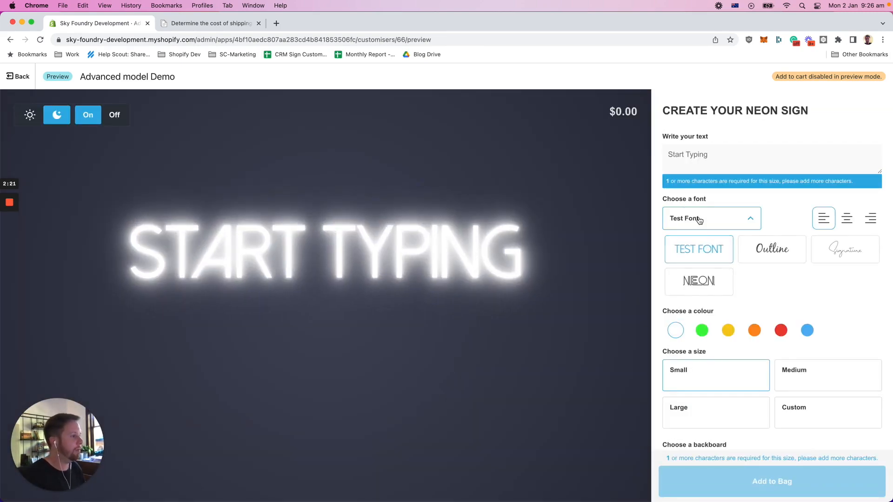
{"action": "left_click", "coordinate": [765, 256]}
{"action": "left_click", "coordinate": [676, 255]}
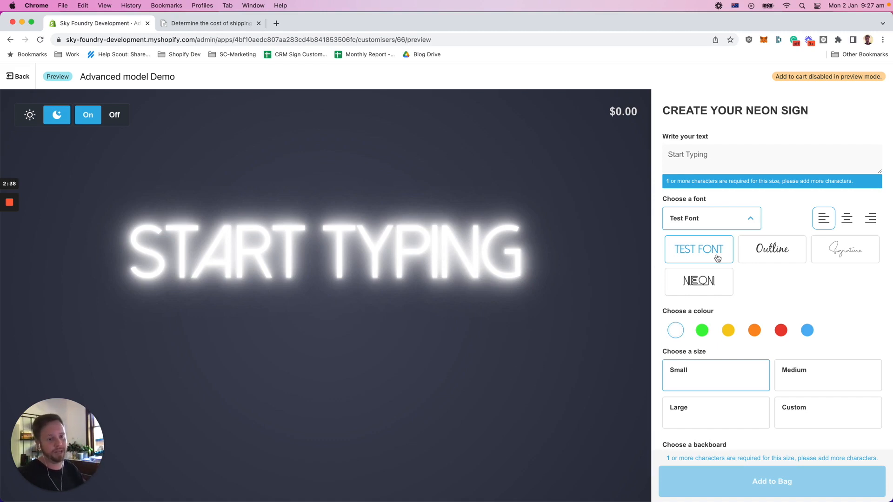
{"action": "left_click", "coordinate": [774, 256]}
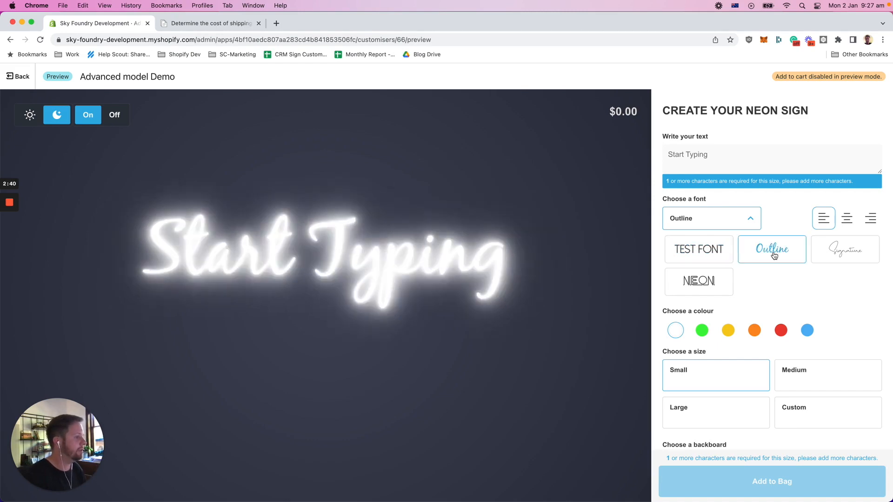
{"action": "left_click", "coordinate": [730, 222]}
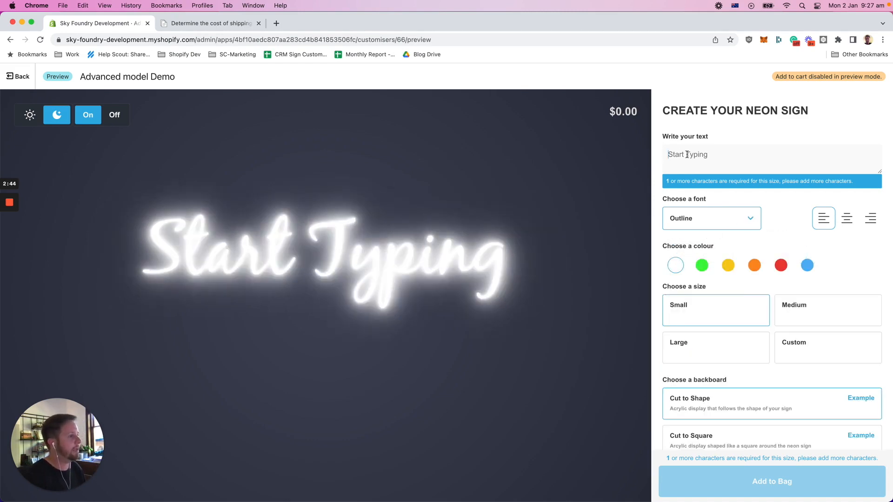
{"action": "type", "text": "t"}
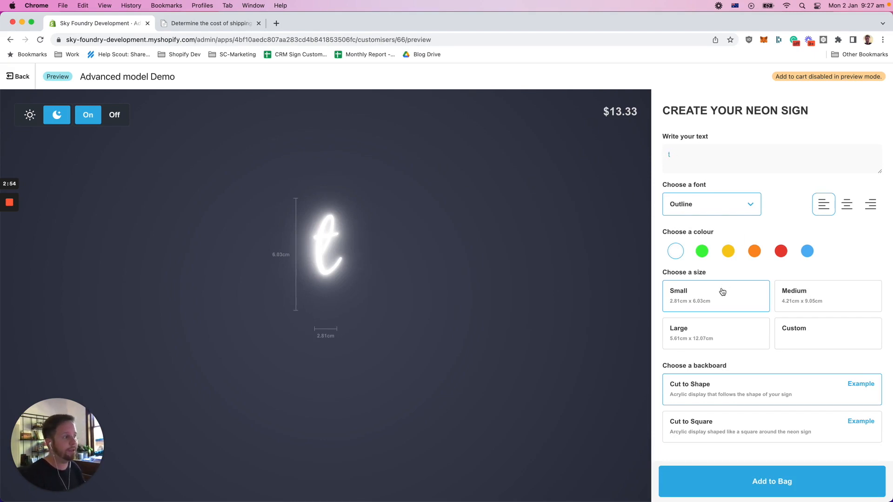
Compare the letter's price in Test Font, Signature, Neon and Outline, ending with Test Font selected
{"action": "left_click", "coordinate": [705, 205]}
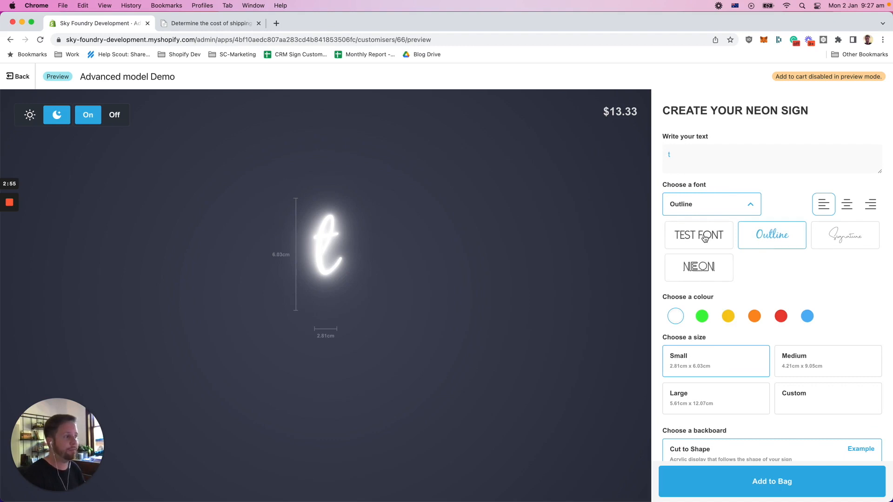
{"action": "left_click", "coordinate": [704, 240]}
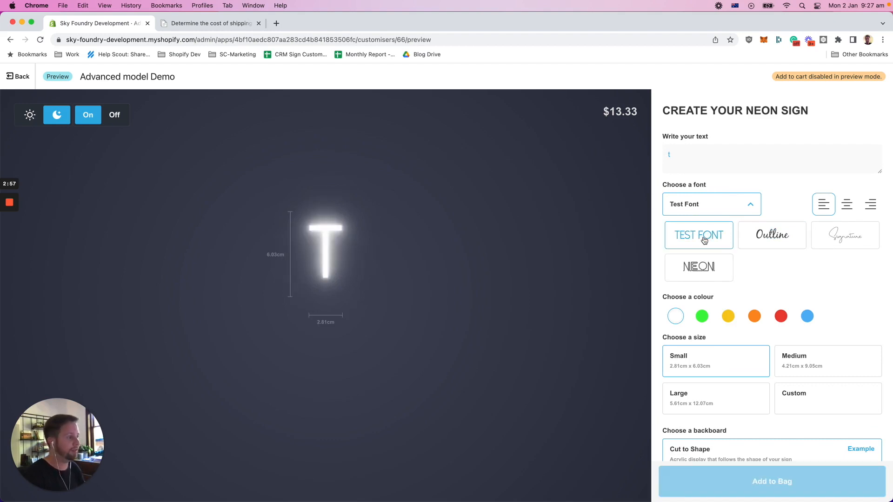
{"action": "left_click", "coordinate": [844, 237]}
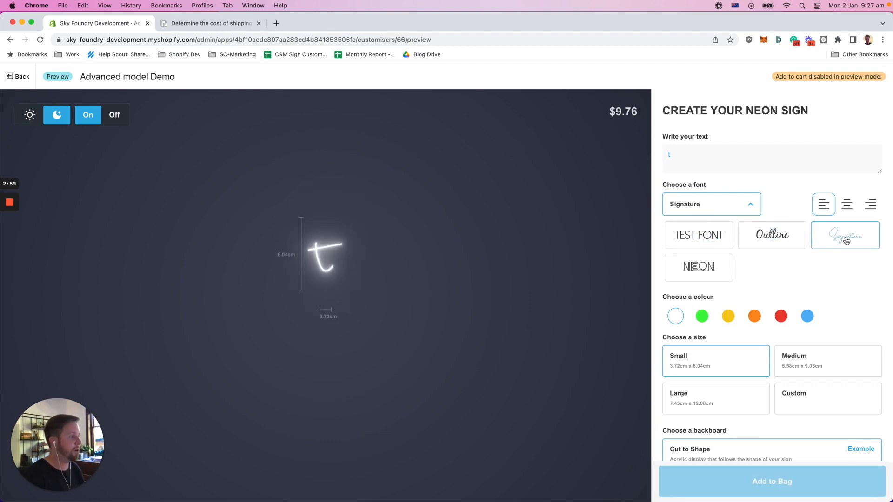
{"action": "left_click", "coordinate": [711, 276]}
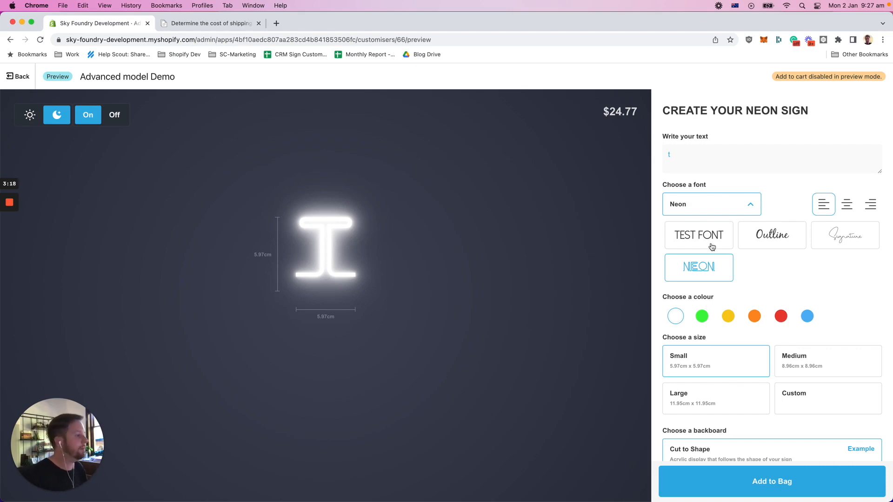
{"action": "left_click", "coordinate": [753, 238]}
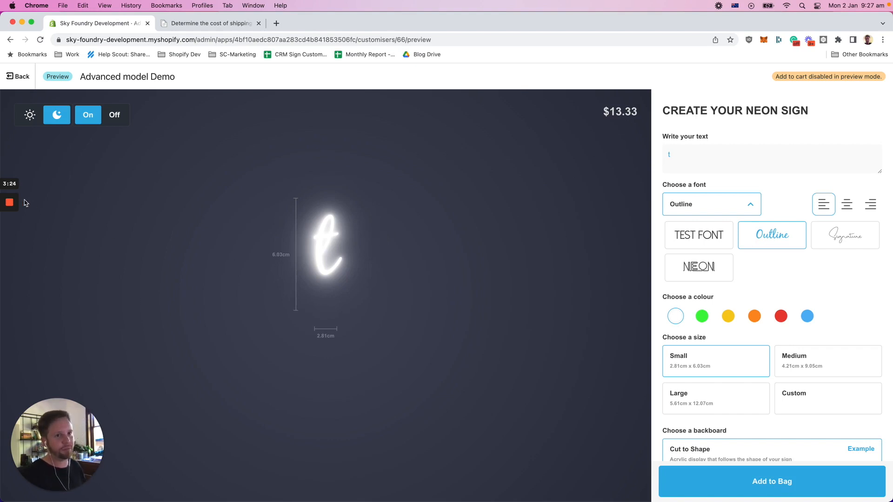
{"action": "mouse_move", "coordinate": [17, 203]}
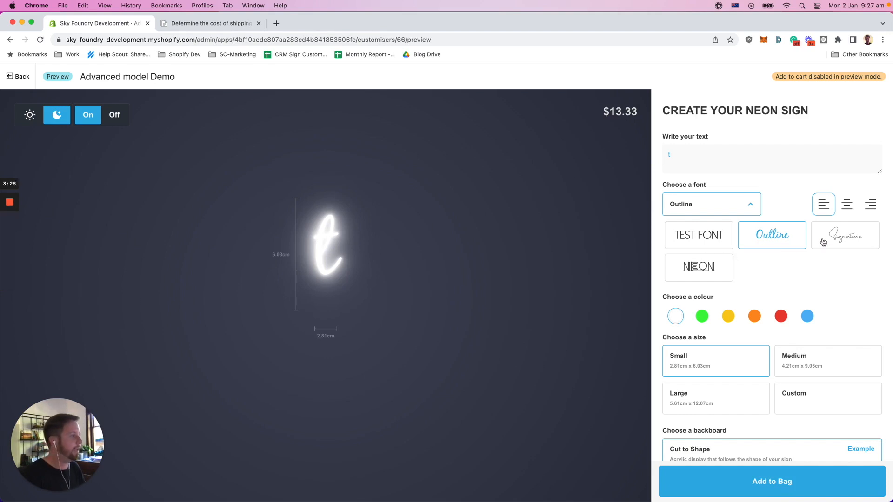
{"action": "left_click", "coordinate": [711, 242]}
{"action": "mouse_move", "coordinate": [6, 242]}
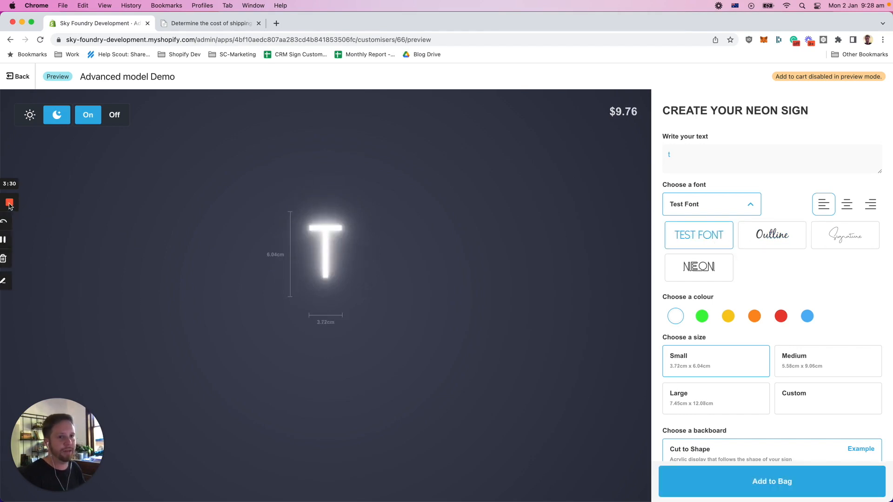
{"action": "left_click", "coordinate": [9, 280]}
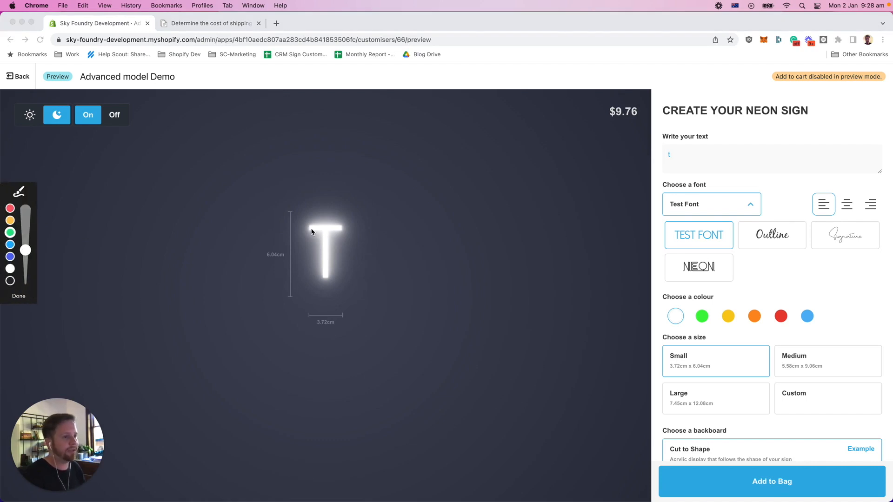
{"action": "mouse_move", "coordinate": [309, 228]}
{"action": "left_mouse_down"}
{"action": "mouse_move", "coordinate": [343, 227]}
{"action": "mouse_move", "coordinate": [326, 251]}
{"action": "mouse_move", "coordinate": [327, 277]}
{"action": "left_mouse_up"}
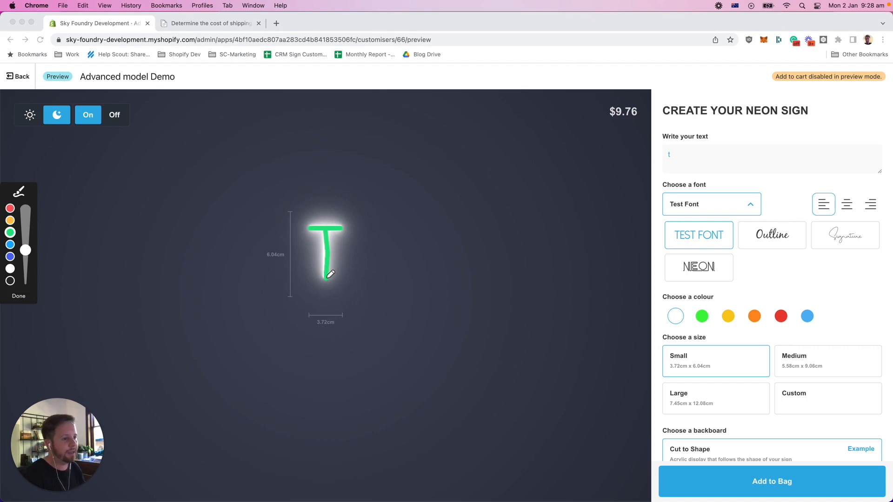
{"action": "left_click_drag", "start_coordinate": [325, 278], "coordinate": [417, 277]}
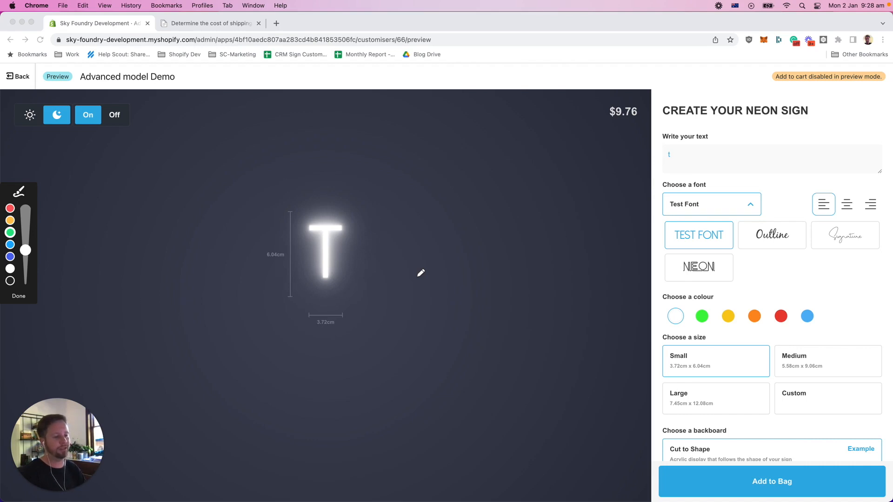
{"action": "mouse_move", "coordinate": [458, 250]}
{"action": "left_mouse_down"}
{"action": "mouse_move", "coordinate": [616, 116]}
{"action": "mouse_move", "coordinate": [566, 176]}
{"action": "left_mouse_up"}
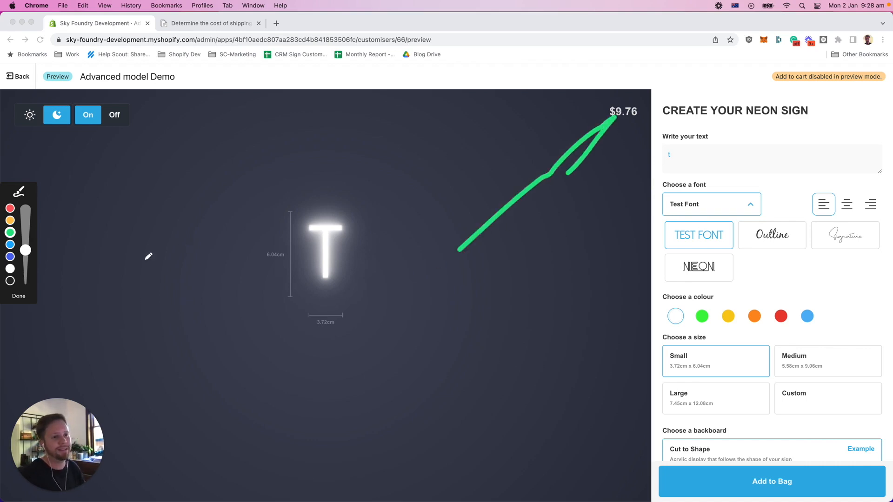
Compare the price of the letter "t" in Outline, Test Font, Signature and Neon, ending with Neon selected
{"action": "left_click", "coordinate": [20, 297]}
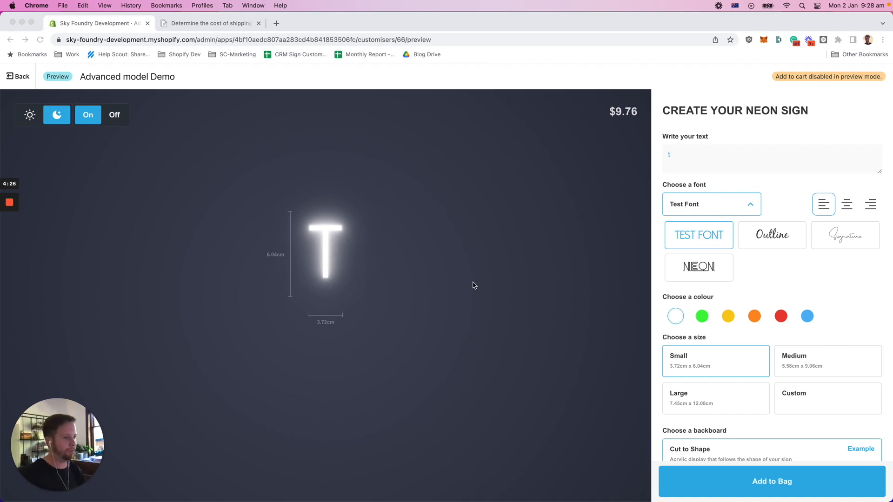
{"action": "left_click", "coordinate": [775, 242]}
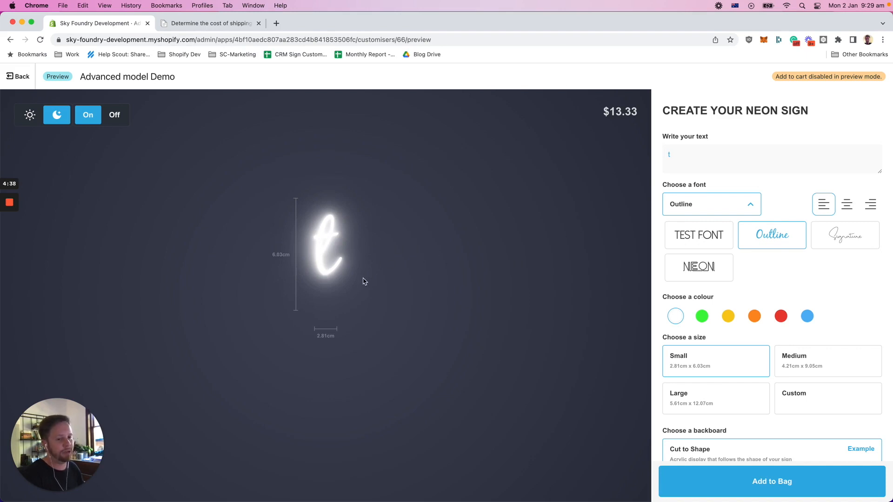
{"action": "left_click", "coordinate": [712, 238]}
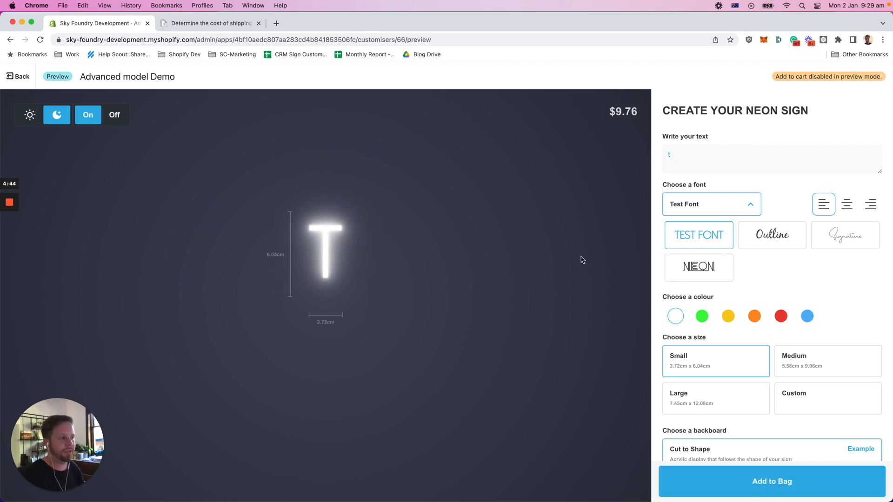
{"action": "left_click", "coordinate": [751, 240]}
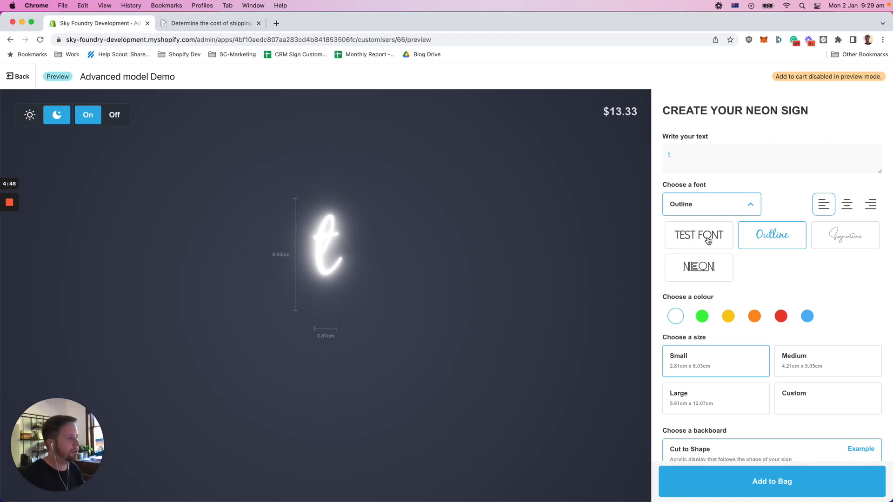
{"action": "left_click", "coordinate": [831, 243]}
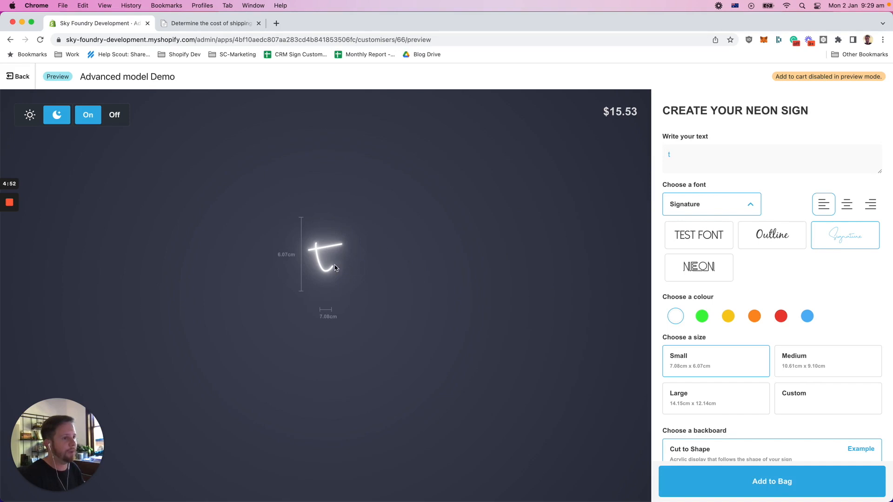
{"action": "left_click", "coordinate": [701, 269]}
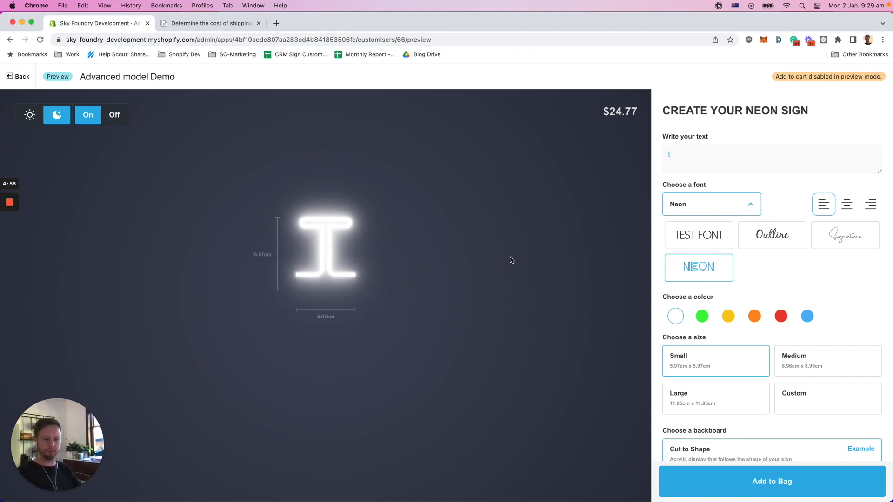
Try the Medium and Large sizes for the Neon sign, keeping Large with the text "test" in green
{"action": "left_click", "coordinate": [840, 368]}
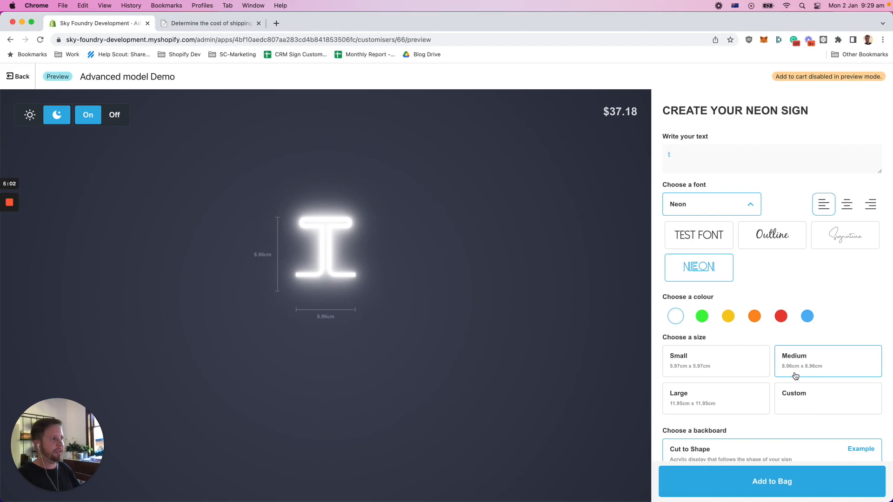
{"action": "left_click", "coordinate": [730, 399]}
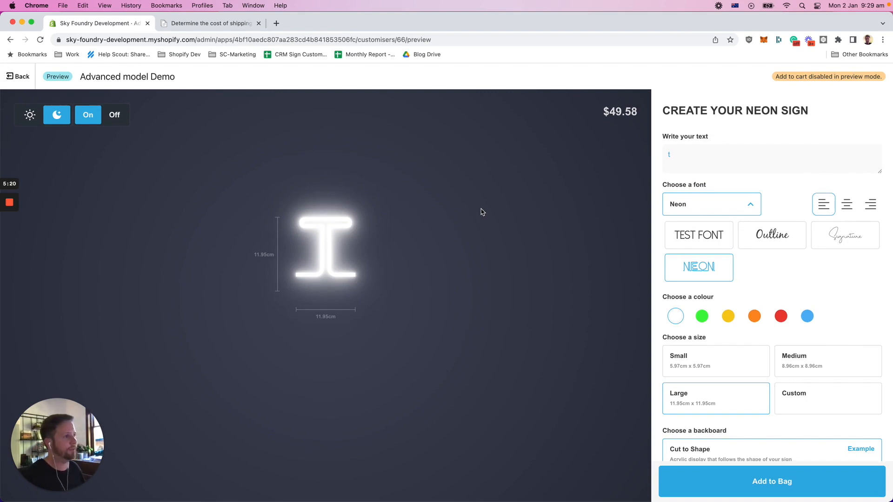
{"action": "type", "text": "est"}
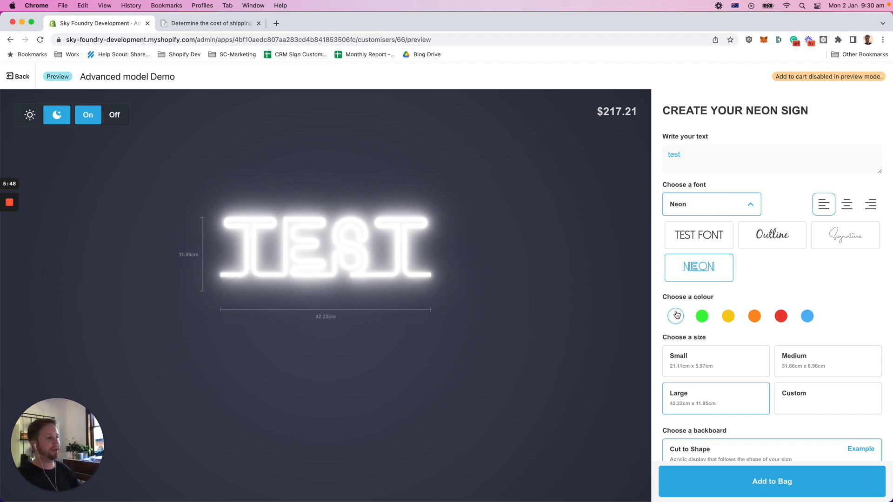
{"action": "left_click", "coordinate": [697, 318]}
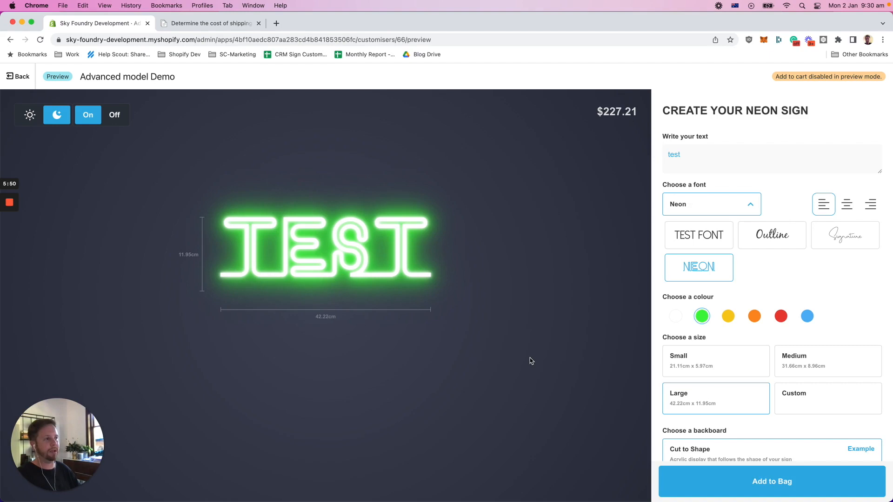
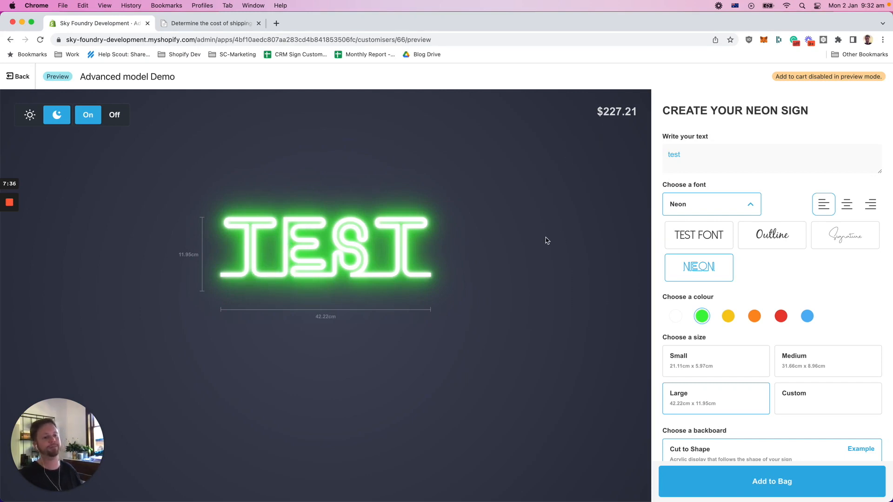
Compare the price of the "test" sign in Test Font, Outline and Signature, ending with Signature selected
{"action": "left_click", "coordinate": [724, 238]}
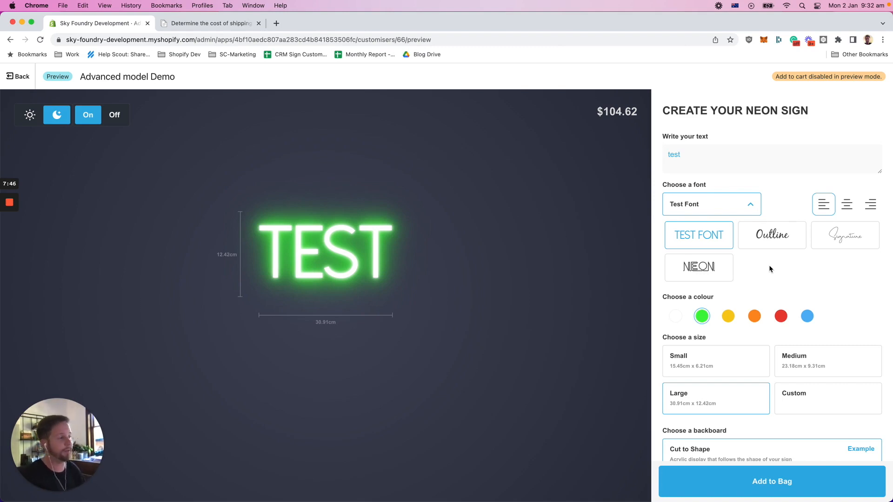
{"action": "left_click", "coordinate": [771, 236]}
{"action": "left_click", "coordinate": [693, 173]}
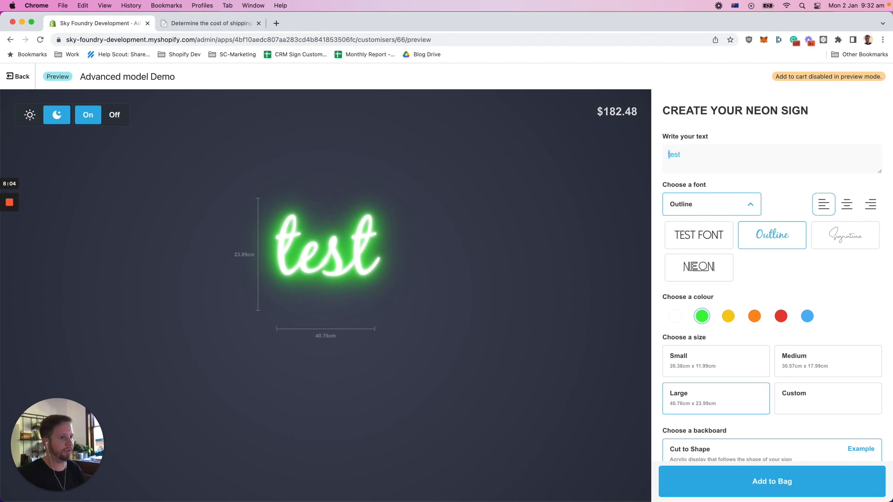
{"action": "left_click", "coordinate": [847, 236]}
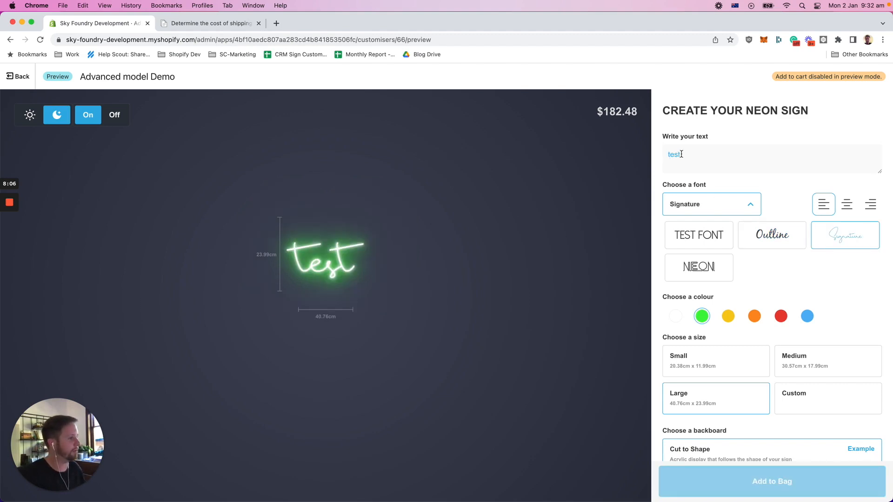
Compare the Signature sign's price and dimensions with a lowercase and a capital first letter, ending with the text "Test"
{"action": "left_click", "coordinate": [669, 156]}
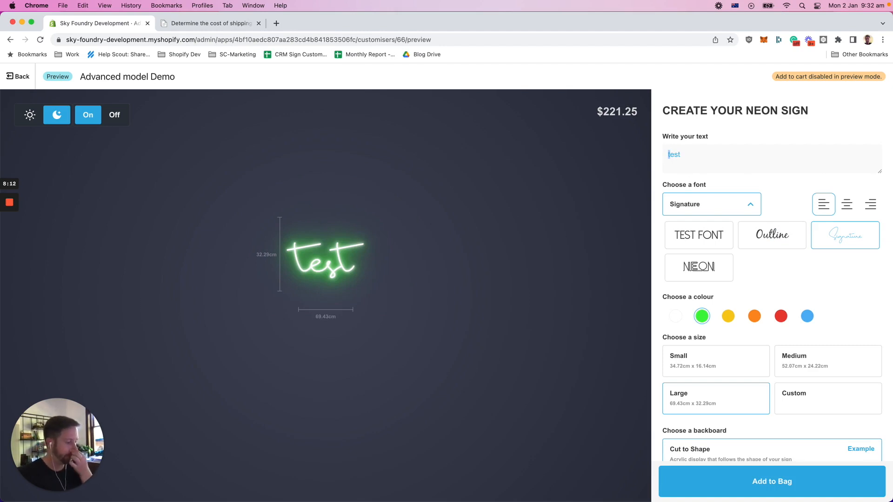
{"action": "key", "text": "BackSpace"}
{"action": "type", "text": "T"}
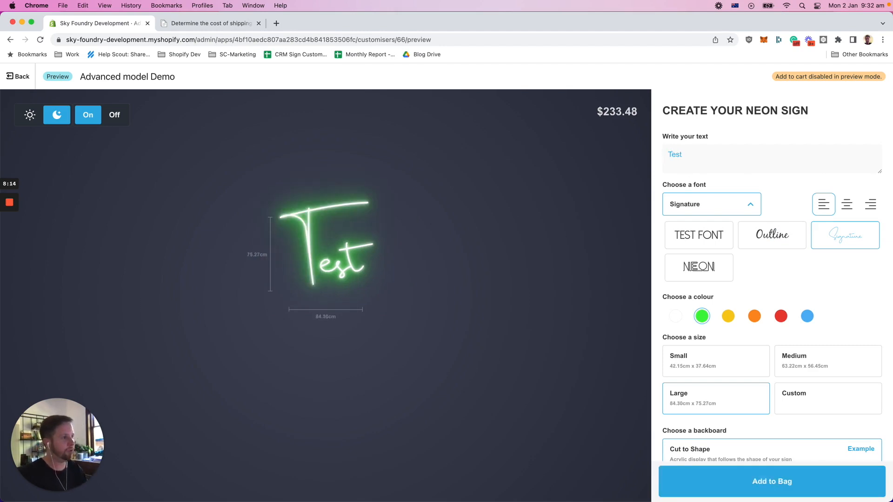
{"action": "key", "text": "BackSpace"}
{"action": "type", "text": "t"}
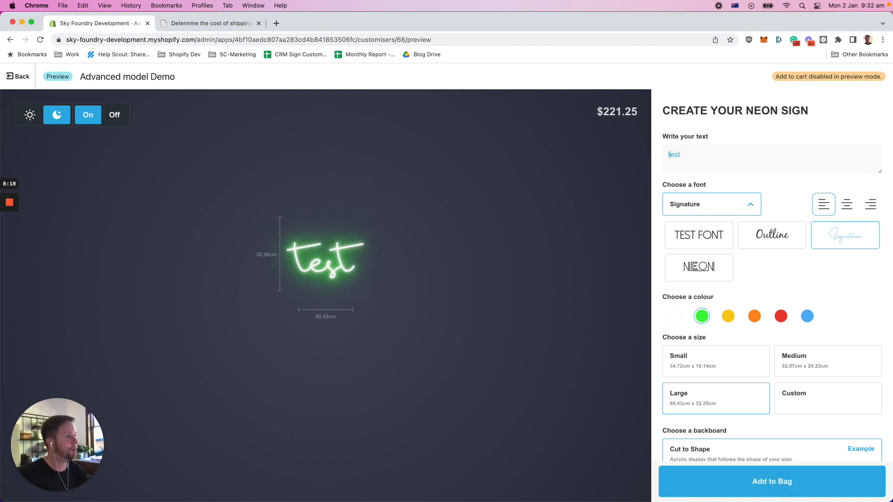
{"action": "key", "text": "BackSpace"}
{"action": "type", "text": "T"}
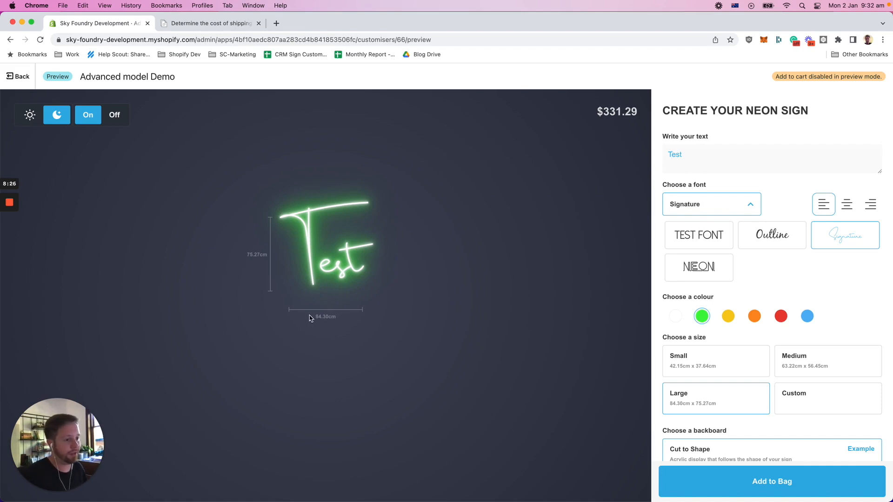
{"action": "key", "text": "BackSpace"}
{"action": "type", "text": "t"}
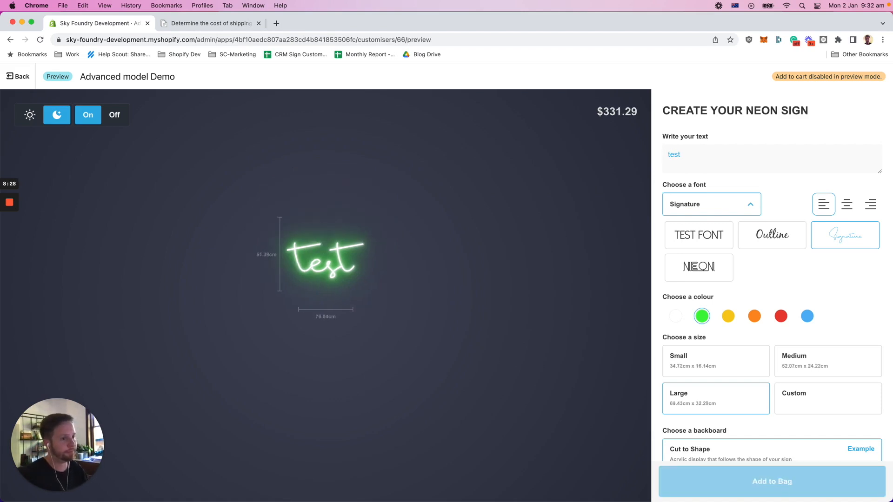
{"action": "key", "text": "BackSpace"}
{"action": "type", "text": "T"}
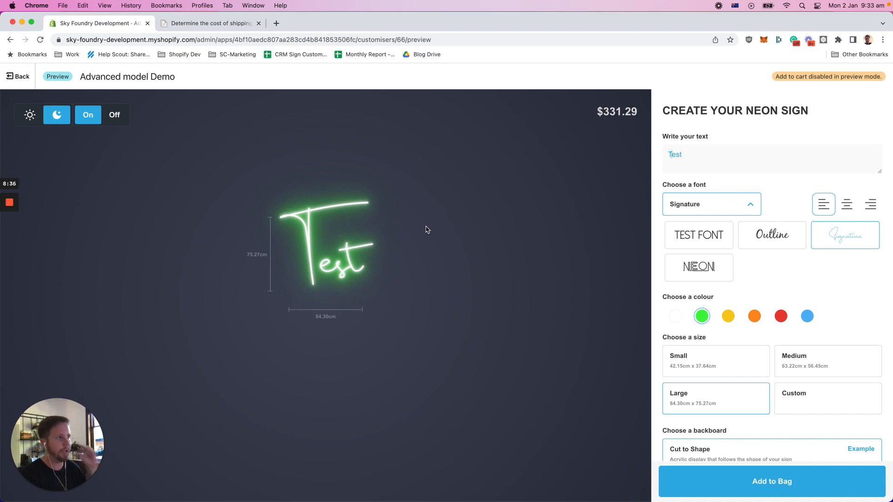
Compare the prices of a single "t" and a single "T" in Signature, finishing with the text restored to "Test"
{"action": "double_click", "coordinate": [694, 158]}
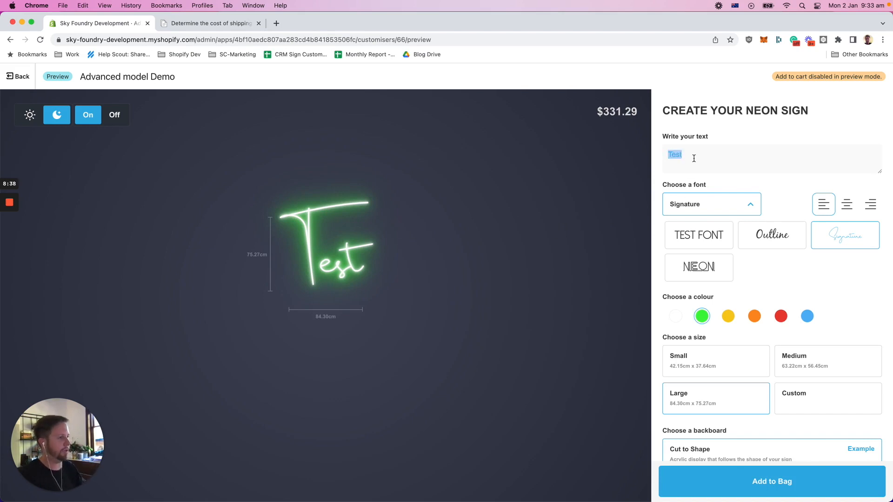
{"action": "key", "text": "BackSpace"}
{"action": "type", "text": "t"}
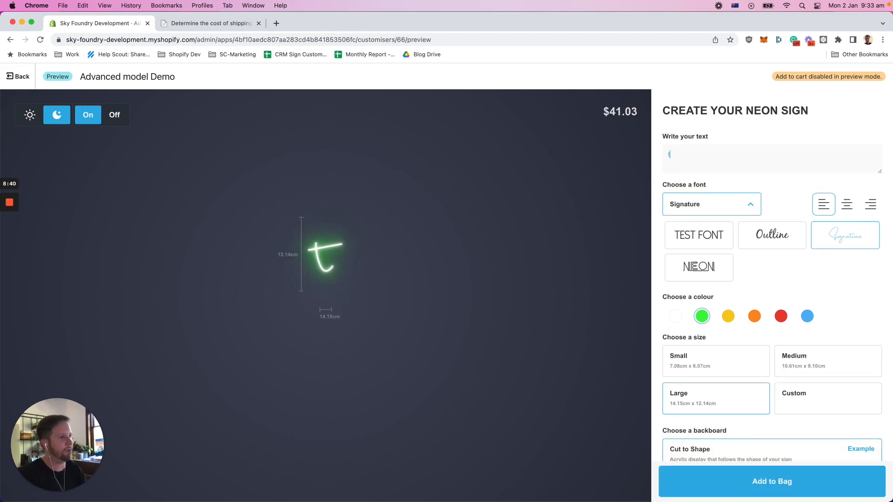
{"action": "key", "text": "BackSpace"}
{"action": "type", "text": "T"}
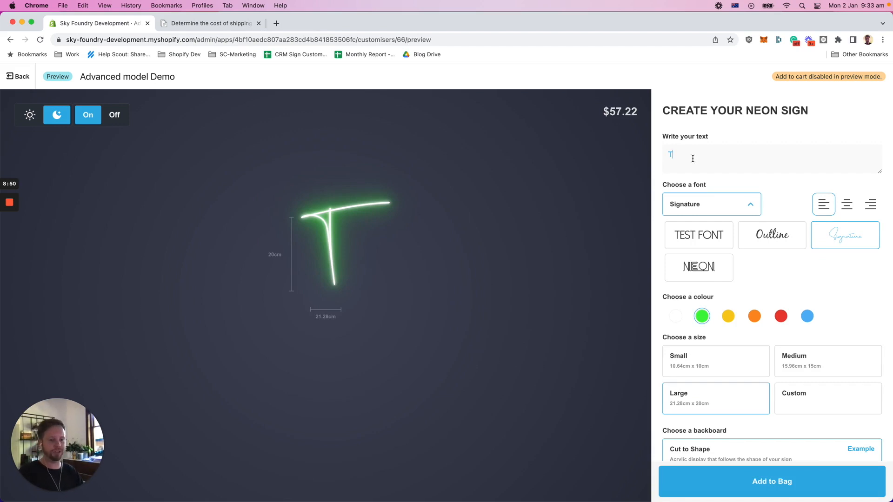
{"action": "type", "text": "est"}
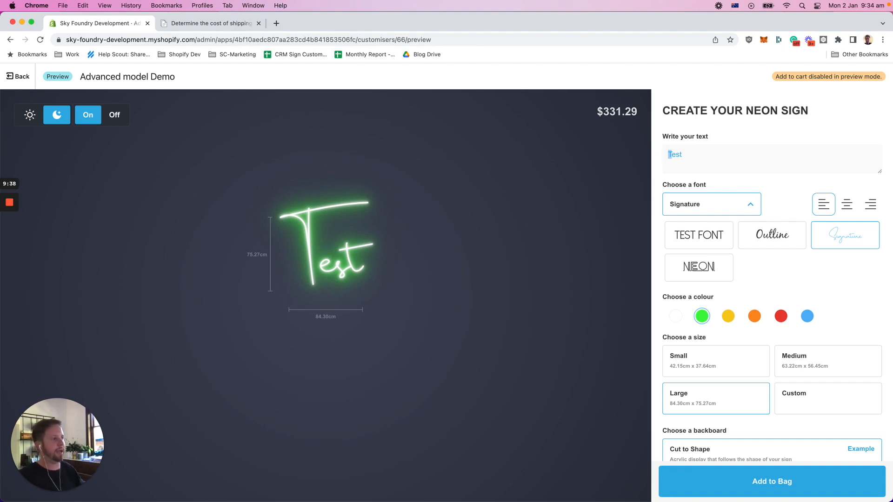
{"action": "key", "text": "shift+Right"}
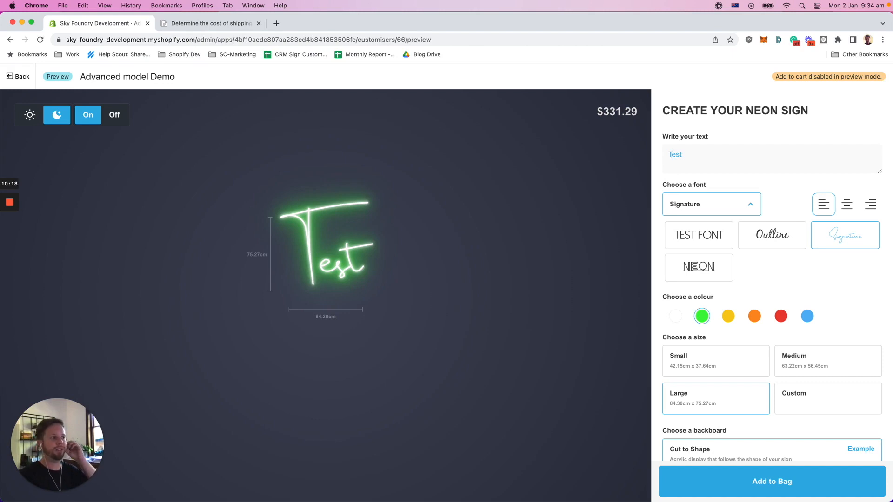
{"action": "key", "text": "BackSpace"}
Open Demo Pricing for editing and examine the shipping, letter material cost and start price fields of Size Range 1
{"action": "type", "text": "thPricing/edit/39"}
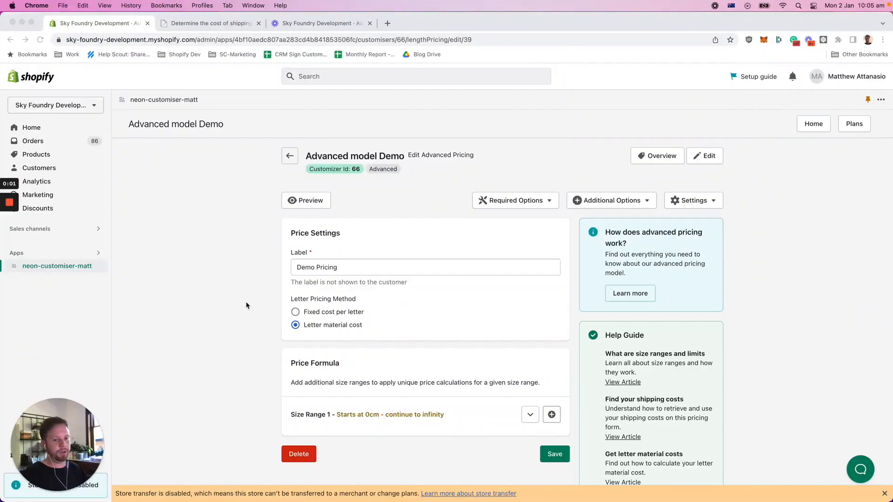
{"action": "scroll", "coordinate": [247, 306], "scroll_direction": "down", "scroll_amount": 2}
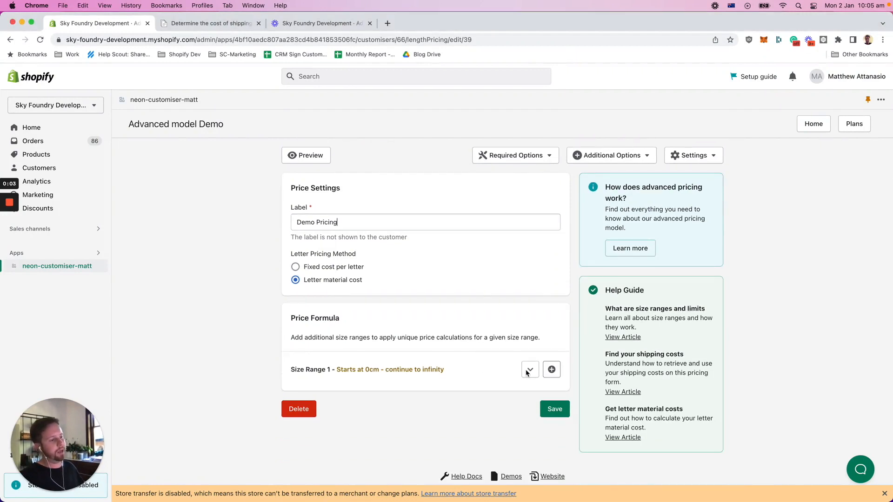
{"action": "left_click", "coordinate": [530, 369]}
{"action": "scroll", "coordinate": [399, 281], "scroll_direction": "down", "scroll_amount": 3}
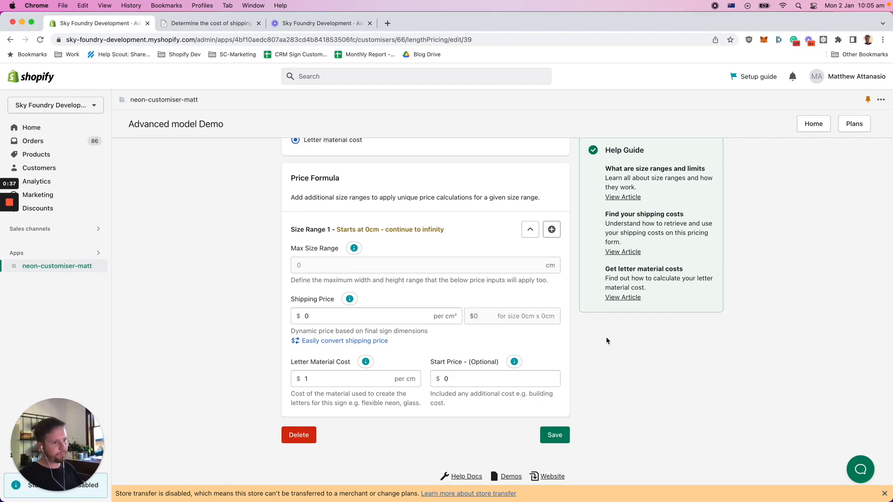
{"action": "scroll", "coordinate": [674, 365], "scroll_direction": "up", "scroll_amount": 5}
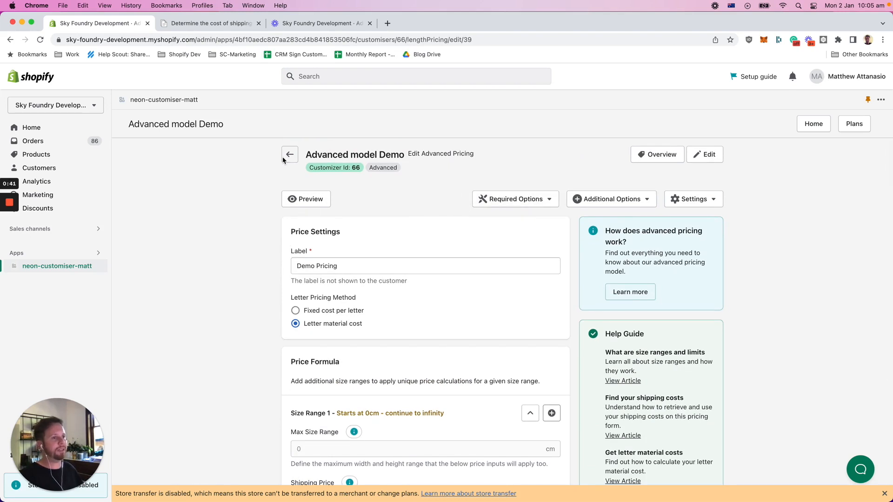
Open the Fixed Cost Per letter pricing for editing and examine its letter pricing method and list of size ranges
{"action": "left_click", "coordinate": [289, 156]}
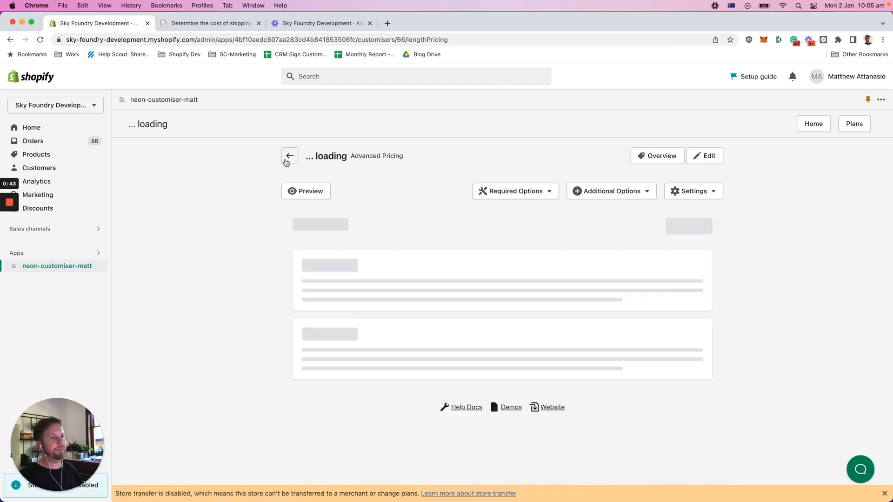
{"action": "left_click", "coordinate": [328, 341]}
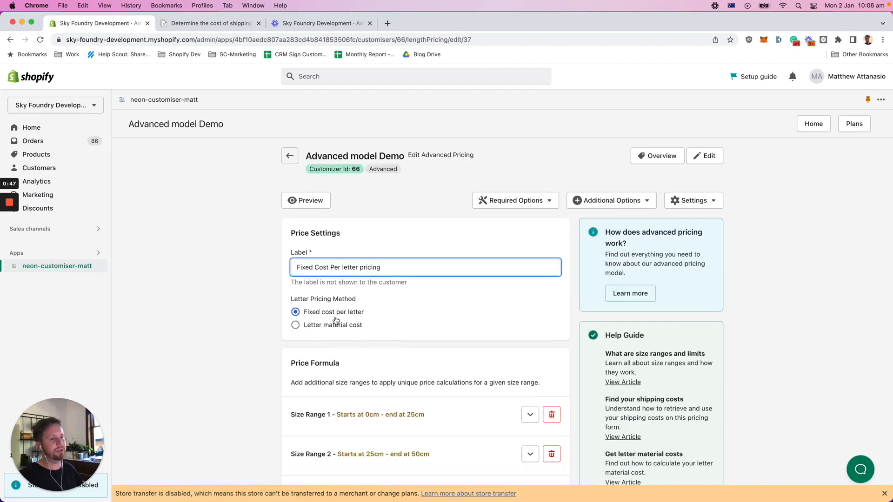
{"action": "scroll", "coordinate": [218, 279], "scroll_direction": "down", "scroll_amount": 3}
{"action": "scroll", "coordinate": [263, 283], "scroll_direction": "up", "scroll_amount": 3}
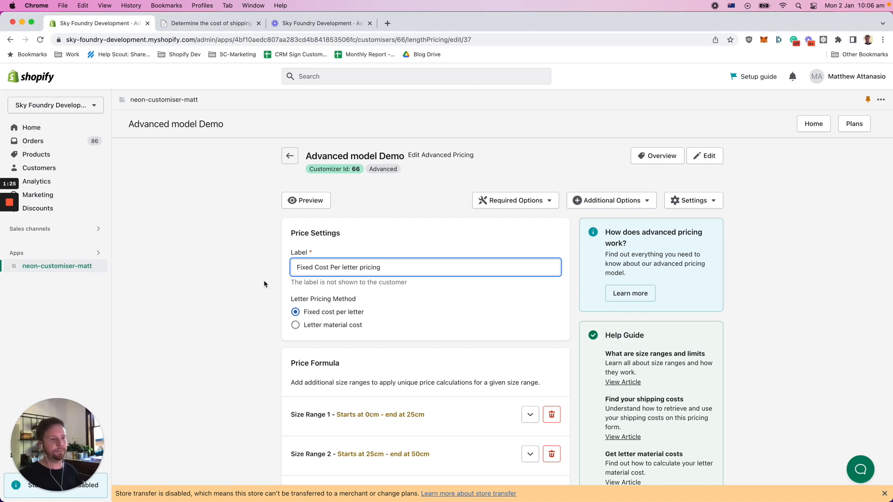
{"action": "scroll", "coordinate": [263, 280], "scroll_direction": "down", "scroll_amount": 2}
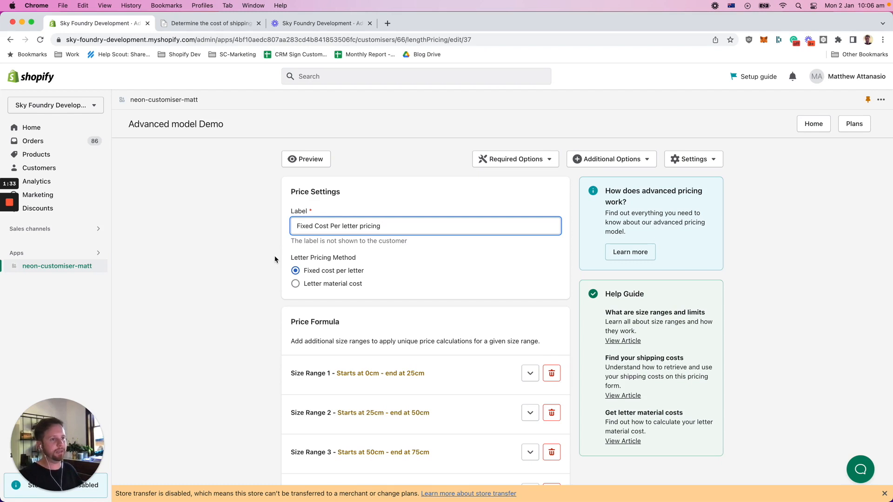
{"action": "scroll", "coordinate": [269, 260], "scroll_direction": "down", "scroll_amount": 1}
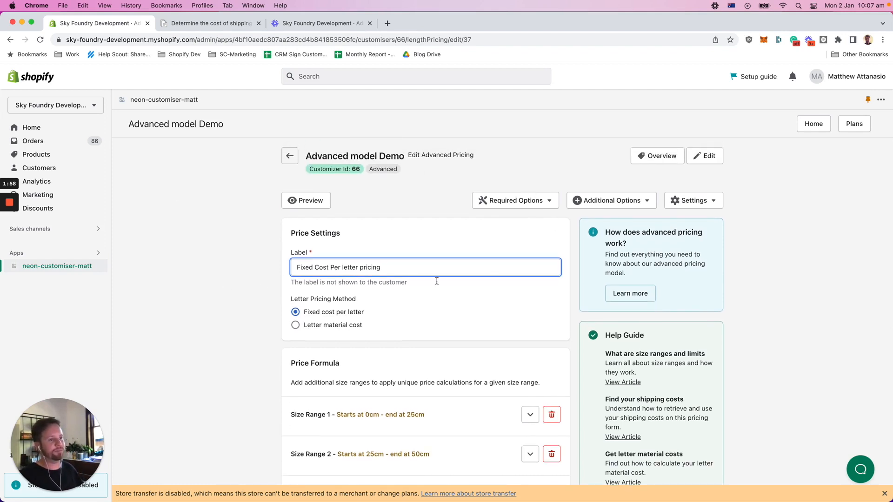
{"action": "scroll", "coordinate": [751, 256], "scroll_direction": "down", "scroll_amount": 5}
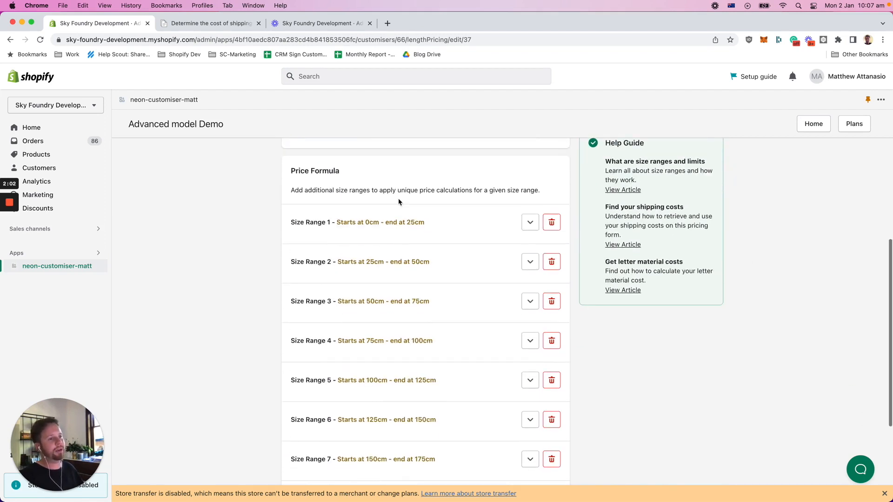
Examine the full list of size ranges in the Fixed Cost Per letter pricing, including Size Range 1's size, shipping and price per letter fields
{"action": "scroll", "coordinate": [435, 178], "scroll_direction": "down", "scroll_amount": 2}
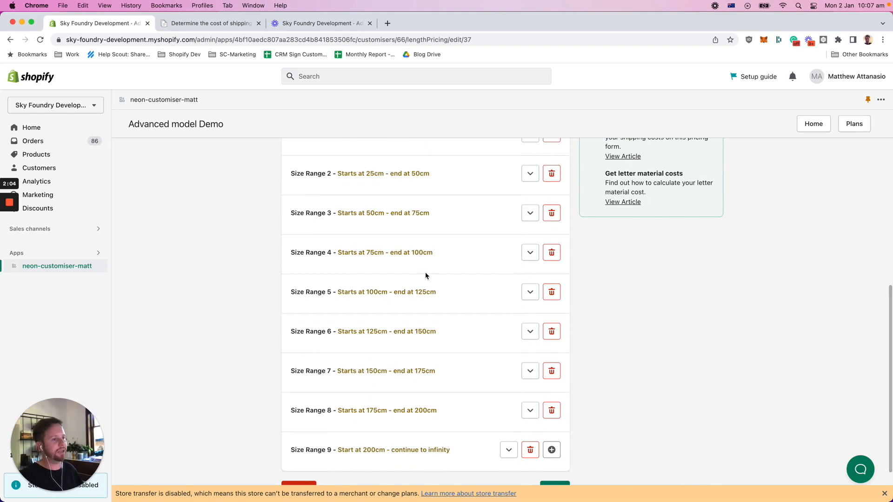
{"action": "scroll", "coordinate": [428, 279], "scroll_direction": "down", "scroll_amount": 1}
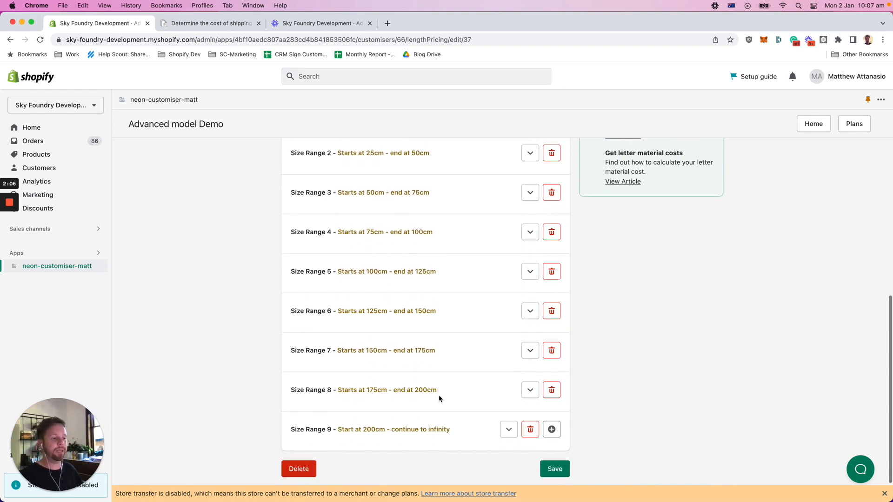
{"action": "scroll", "coordinate": [445, 326], "scroll_direction": "up", "scroll_amount": 2}
{"action": "scroll", "coordinate": [445, 318], "scroll_direction": "up", "scroll_amount": 2}
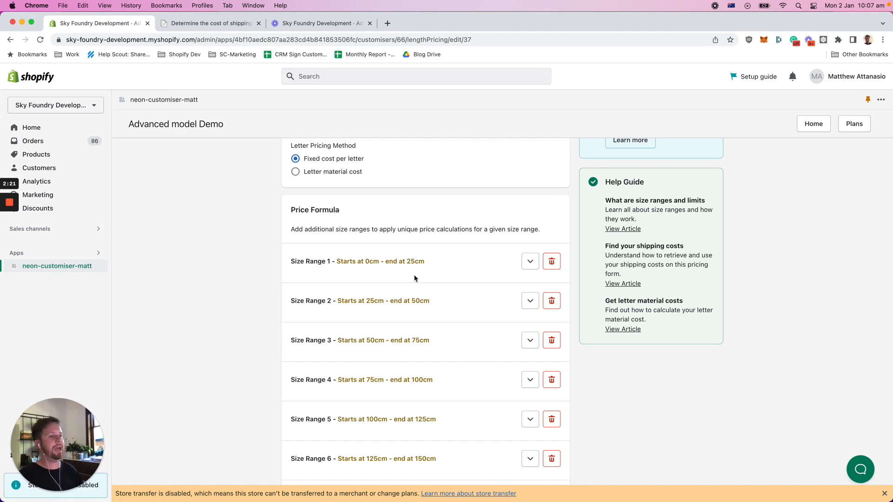
{"action": "left_click", "coordinate": [529, 262]}
{"action": "scroll", "coordinate": [365, 307], "scroll_direction": "down", "scroll_amount": 1}
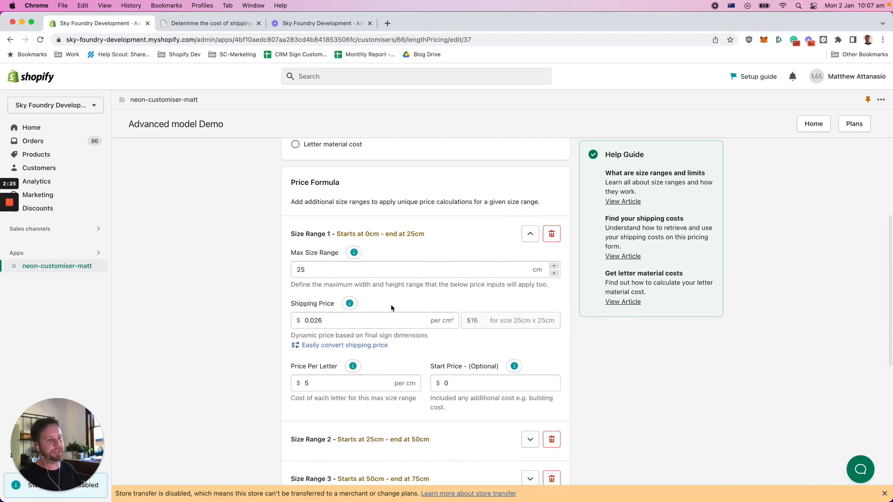
{"action": "scroll", "coordinate": [428, 322], "scroll_direction": "down", "scroll_amount": 1}
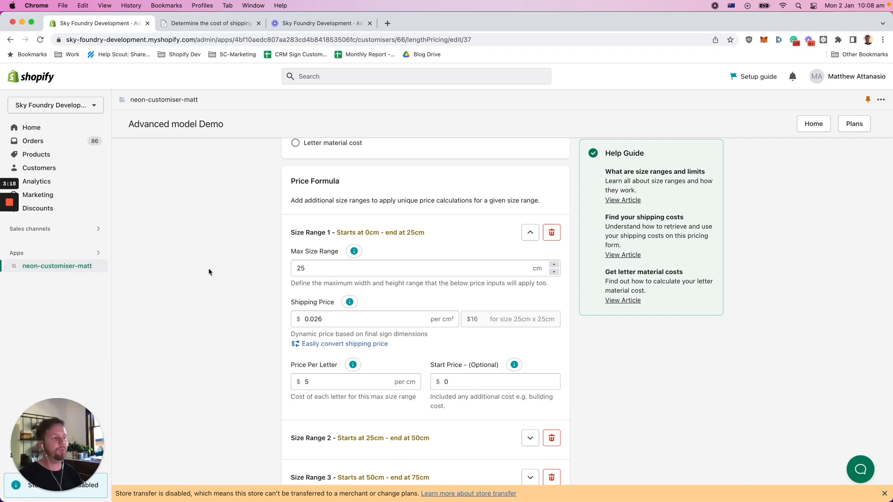
Preview the customizer with "test" entered on two lines, check the sign's price, and return to the pricing form
{"action": "scroll", "coordinate": [208, 269], "scroll_direction": "up", "scroll_amount": 5}
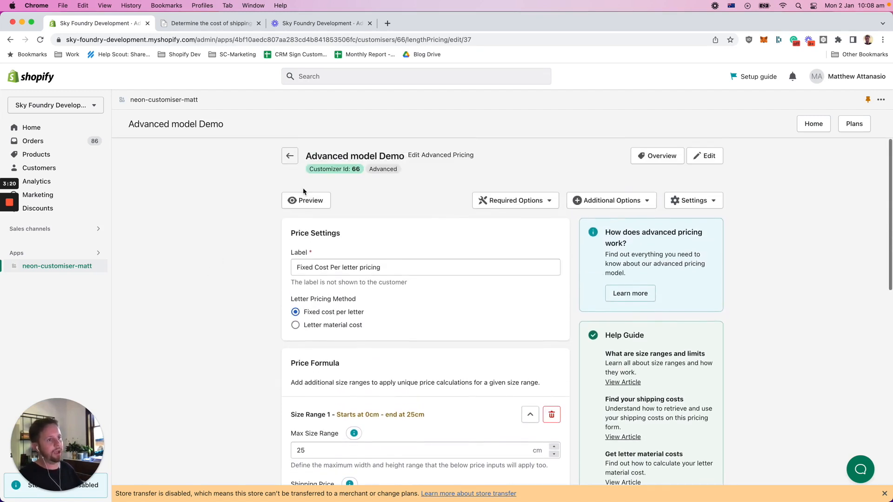
{"action": "left_click", "coordinate": [307, 210]}
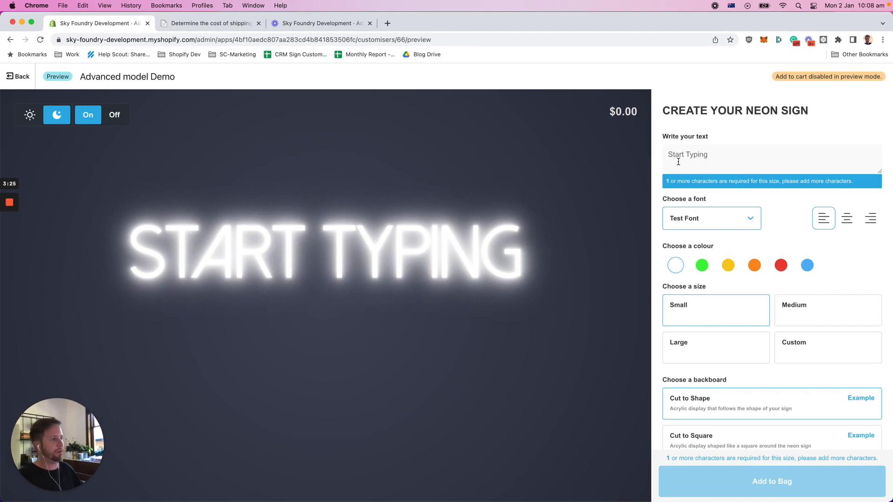
{"action": "type", "text": "test"}
{"action": "key", "text": "Return"}
{"action": "type", "text": "test"}
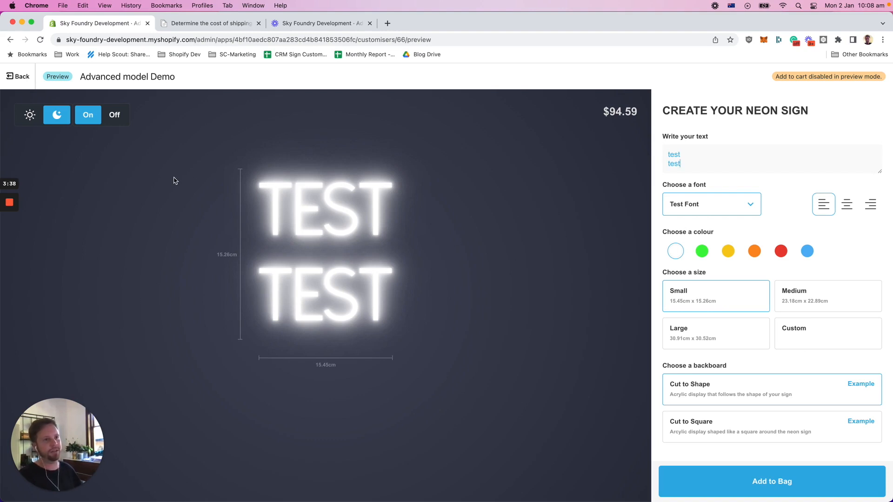
{"action": "left_click", "coordinate": [20, 78]}
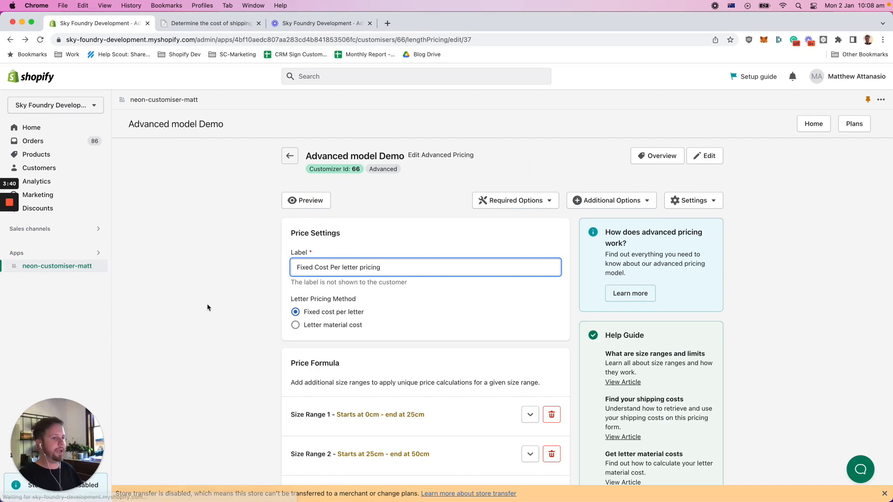
Compare the shipping price and price per letter settings of Size Range 1 and Size Range 2
{"action": "scroll", "coordinate": [212, 305], "scroll_direction": "down", "scroll_amount": 5}
{"action": "left_click", "coordinate": [530, 209]}
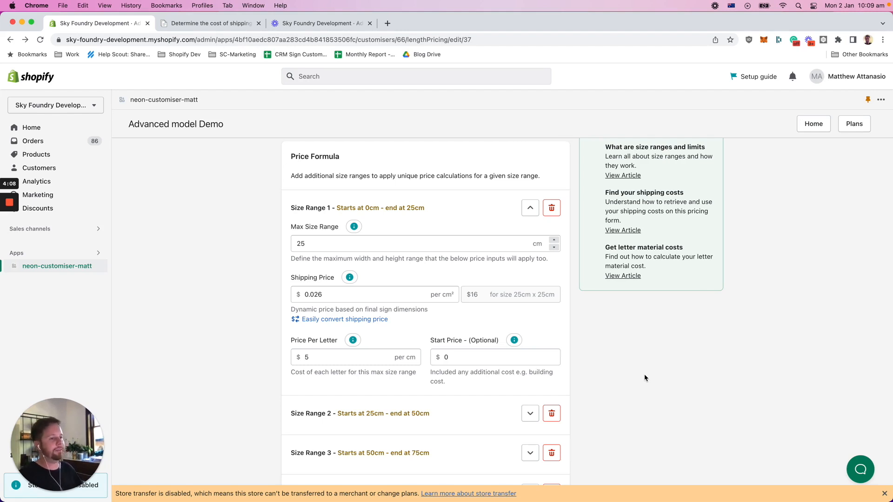
{"action": "scroll", "coordinate": [255, 355], "scroll_direction": "down", "scroll_amount": 2}
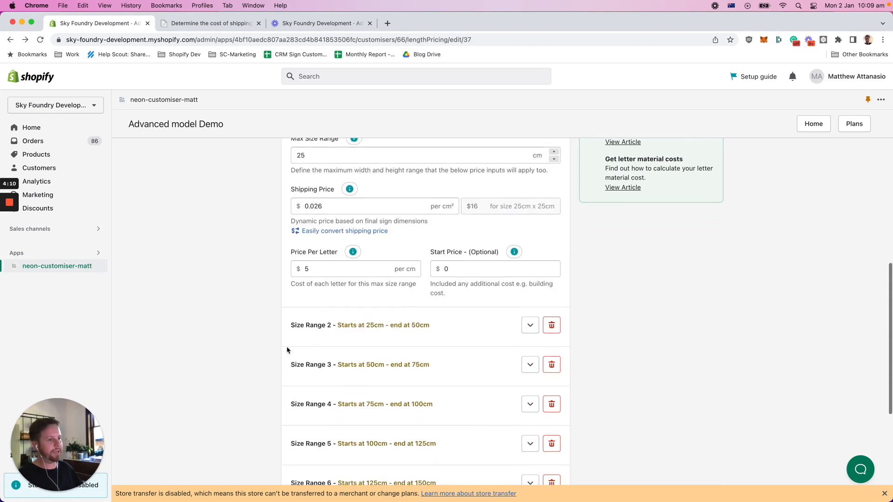
{"action": "left_click", "coordinate": [525, 327]}
{"action": "scroll", "coordinate": [460, 325], "scroll_direction": "down", "scroll_amount": 2}
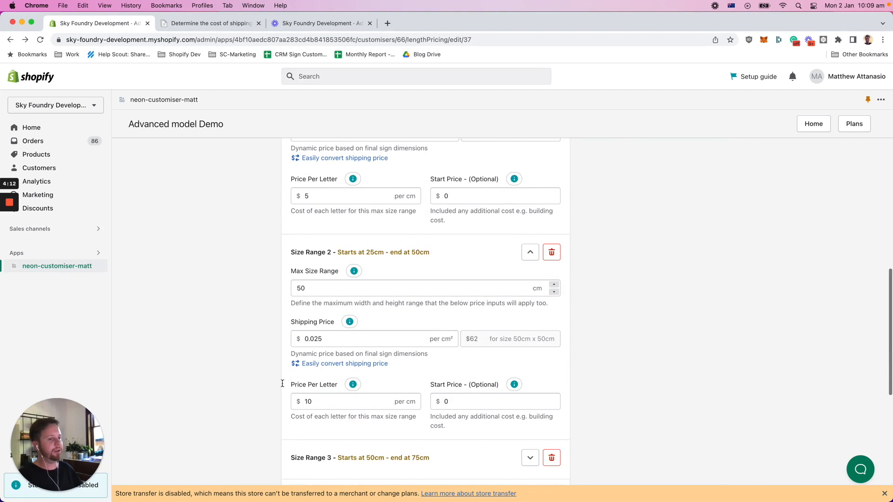
{"action": "left_click", "coordinate": [539, 254]}
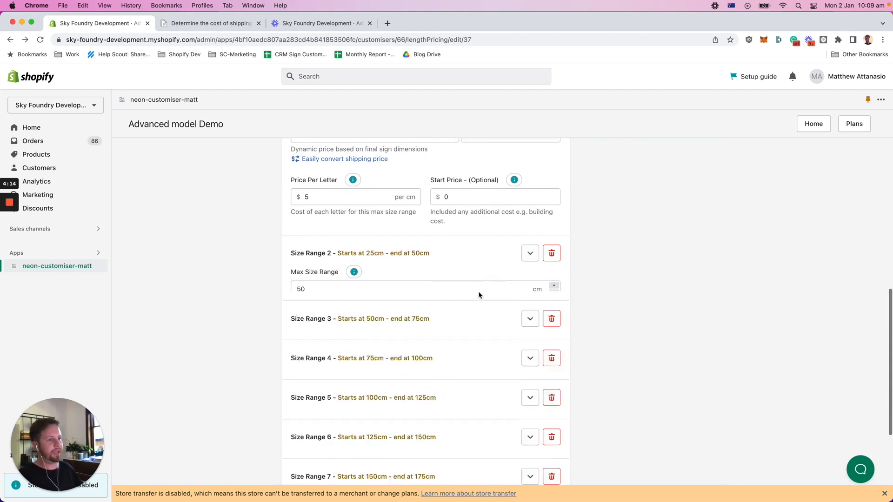
{"action": "left_click", "coordinate": [530, 234]}
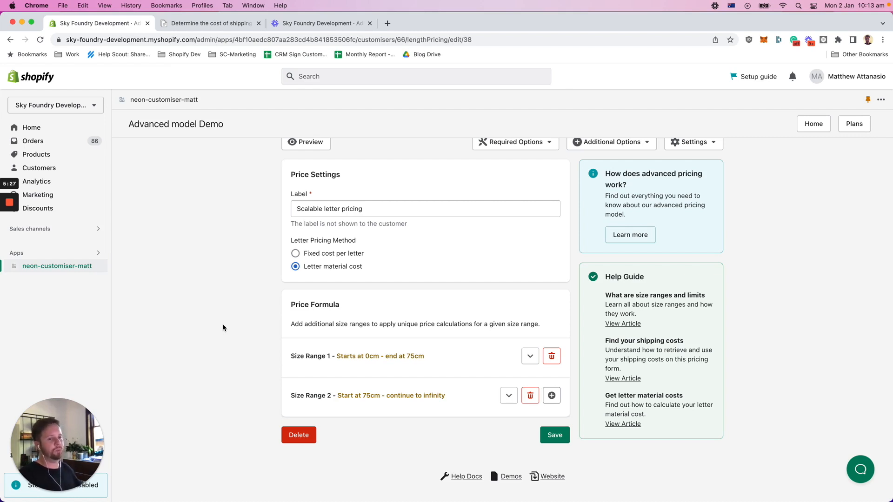
Switch from Scalable letter pricing to Fixed Cost Per letter pricing and examine its size ranges and Size Range 1's fields
{"action": "scroll", "coordinate": [223, 328], "scroll_direction": "up", "scroll_amount": 2}
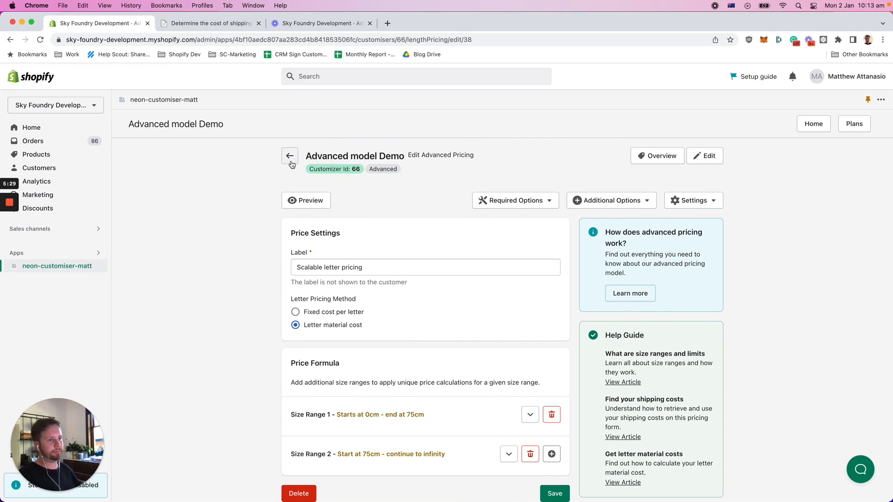
{"action": "left_click", "coordinate": [290, 161]}
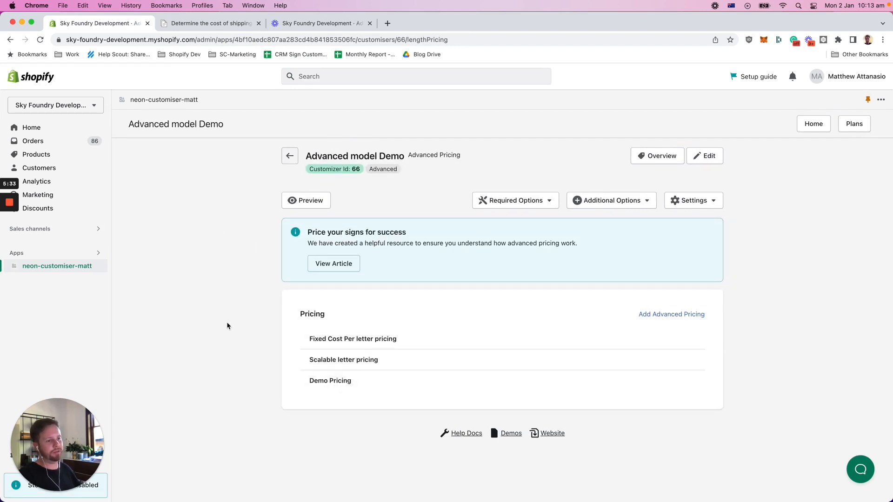
{"action": "left_click", "coordinate": [391, 344]}
{"action": "scroll", "coordinate": [411, 361], "scroll_direction": "down", "scroll_amount": 1}
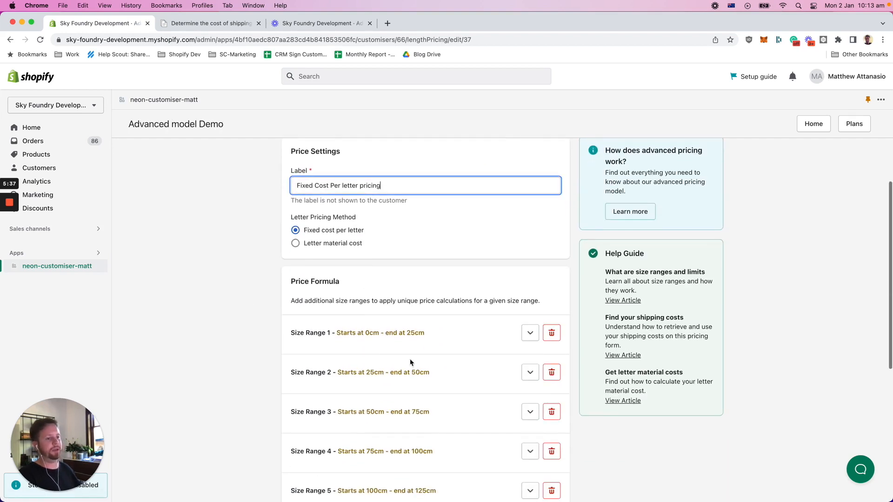
{"action": "scroll", "coordinate": [459, 337], "scroll_direction": "down", "scroll_amount": 3}
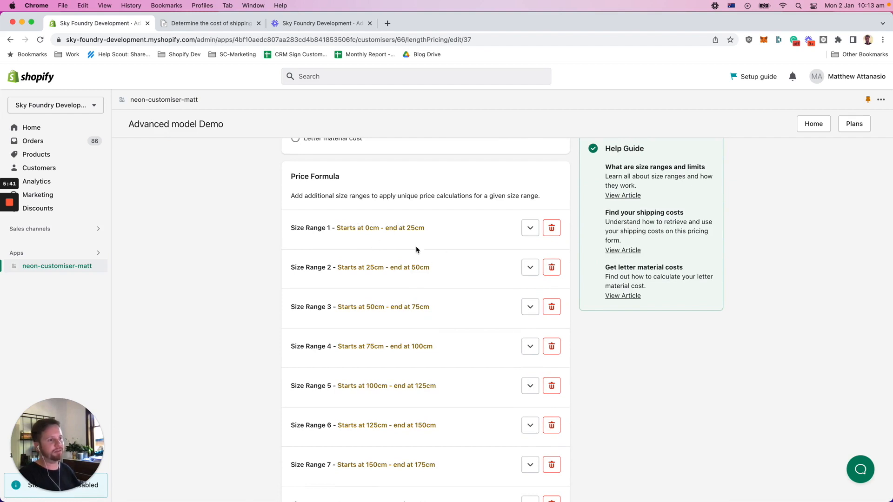
{"action": "scroll", "coordinate": [402, 242], "scroll_direction": "down", "scroll_amount": 1}
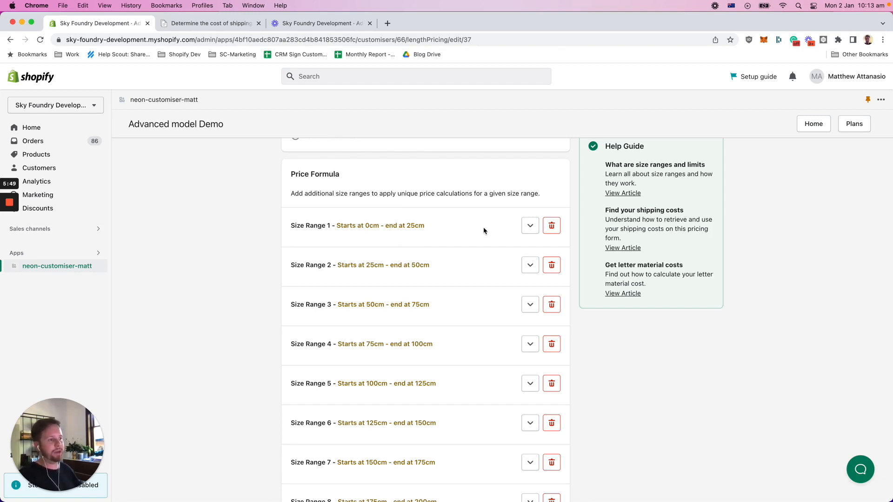
{"action": "left_click", "coordinate": [529, 225]}
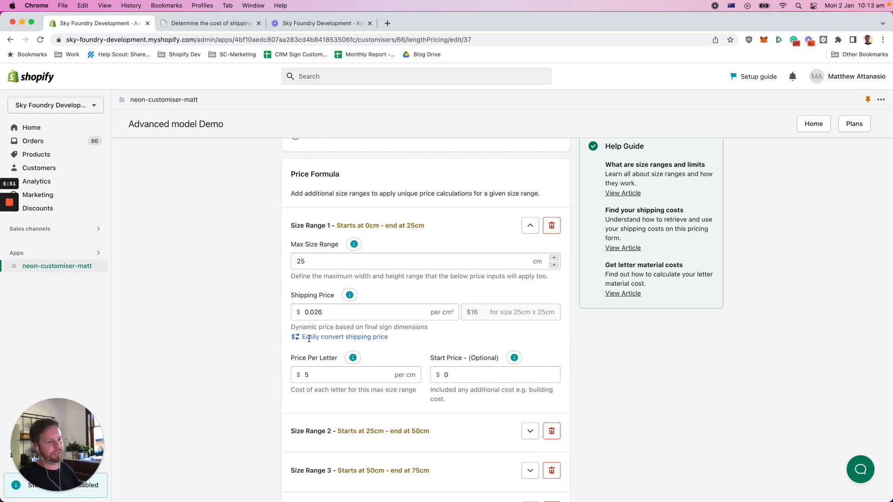
{"action": "left_click", "coordinate": [531, 225]}
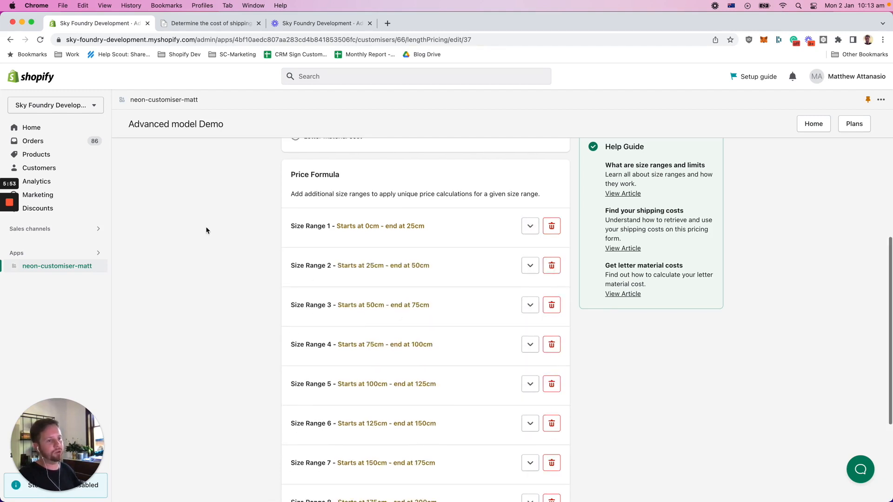
{"action": "scroll", "coordinate": [204, 229], "scroll_direction": "up", "scroll_amount": 5}
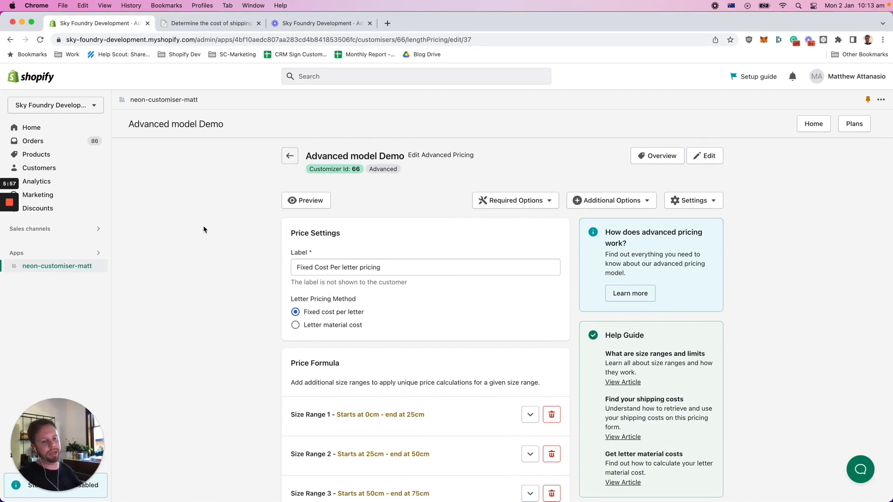
Open Scalable letter pricing for editing and examine the fields of Size Range 2
{"action": "left_click", "coordinate": [290, 160]}
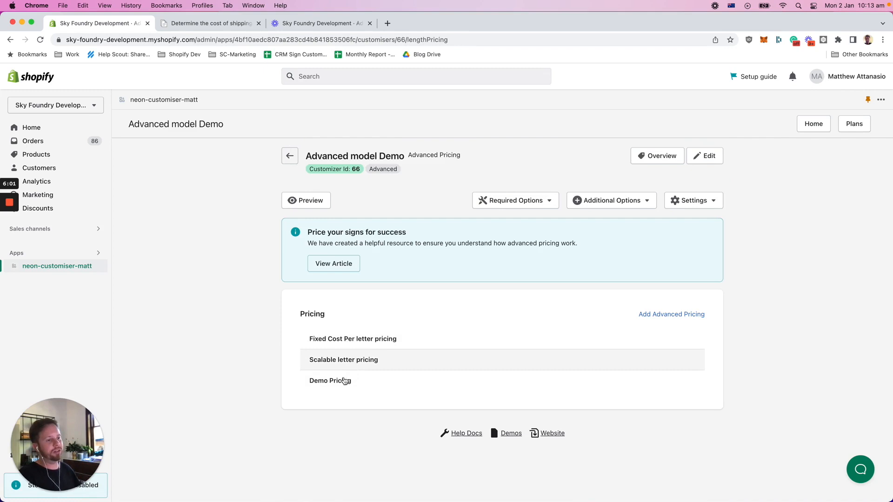
{"action": "left_click", "coordinate": [314, 365]}
{"action": "scroll", "coordinate": [240, 284], "scroll_direction": "down", "scroll_amount": 2}
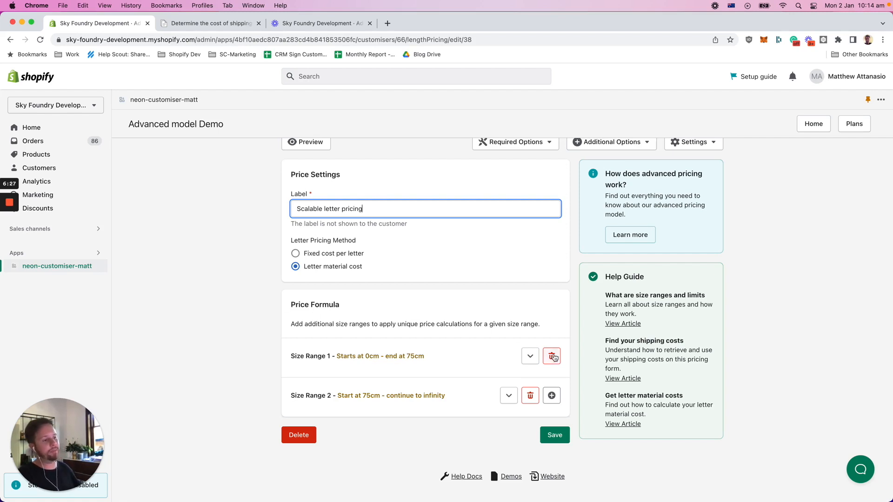
{"action": "left_click", "coordinate": [503, 397]}
{"action": "scroll", "coordinate": [503, 396], "scroll_direction": "down", "scroll_amount": 3}
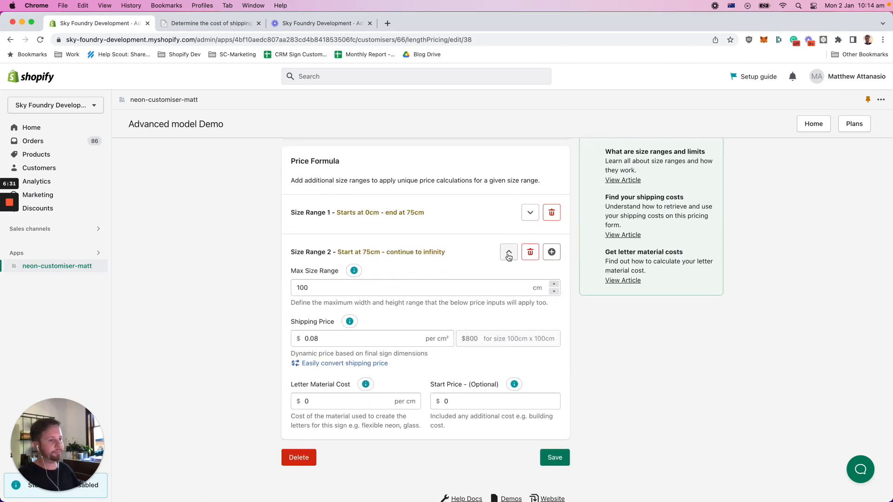
{"action": "left_click", "coordinate": [508, 255]}
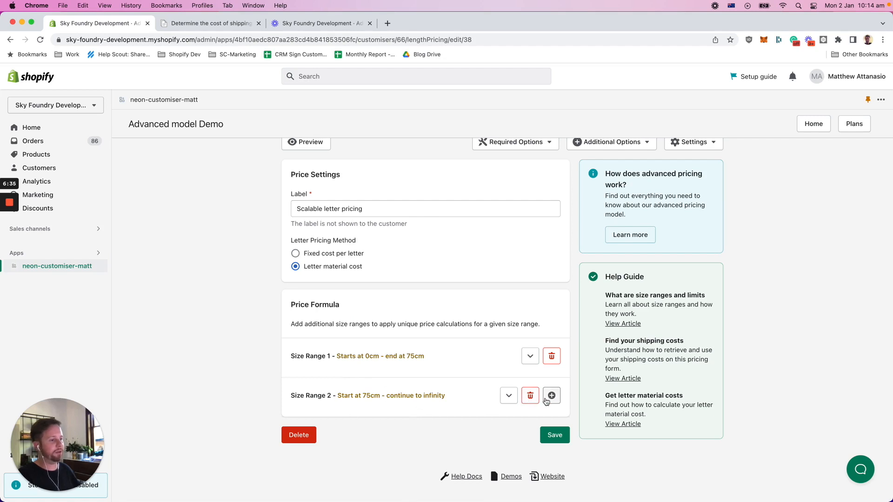
Add a third size range to Scalable letter pricing and set its maximum size to 150 cm
{"action": "left_click", "coordinate": [551, 395]}
{"action": "scroll", "coordinate": [440, 351], "scroll_direction": "down", "scroll_amount": 2}
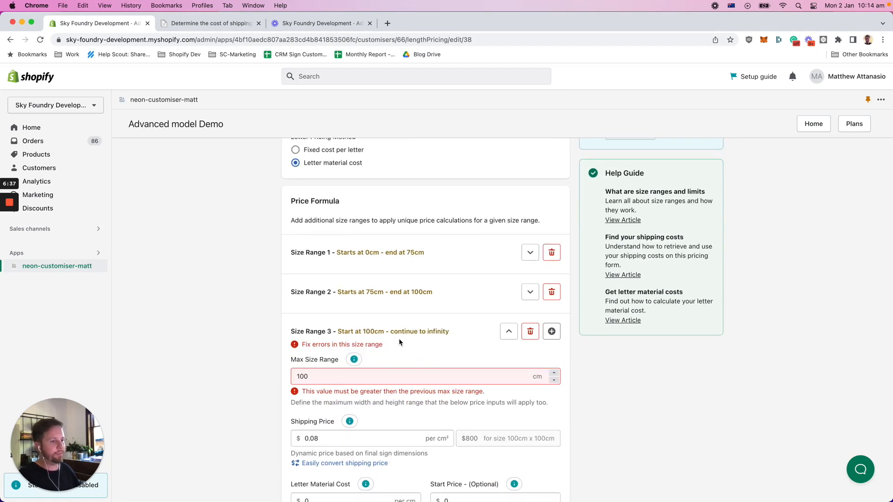
{"action": "scroll", "coordinate": [420, 352], "scroll_direction": "down", "scroll_amount": 2}
{"action": "left_click_drag", "start_coordinate": [318, 330], "coordinate": [266, 326]}
{"action": "type", "text": "1510"}
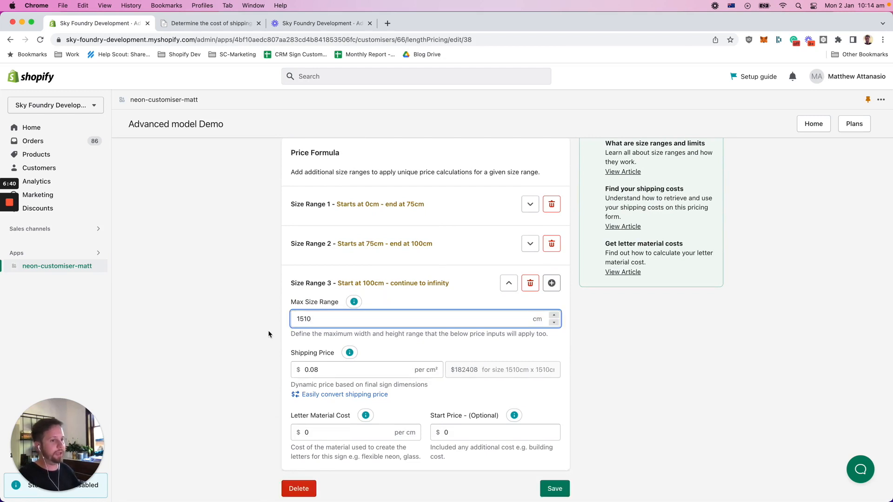
{"action": "key", "text": "super+a"}
{"action": "type", "text": "150"}
{"action": "left_click", "coordinate": [247, 367]}
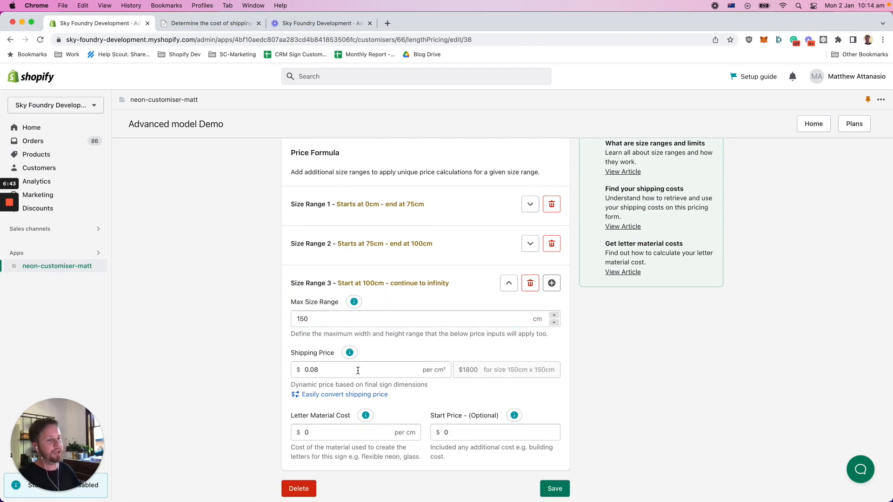
Check Size Range 2's shipping price for comparison and set Size Range 3's shipping price to $0.05 per cm²
{"action": "scroll", "coordinate": [366, 285], "scroll_direction": "down", "scroll_amount": 2}
{"action": "left_click", "coordinate": [336, 327]}
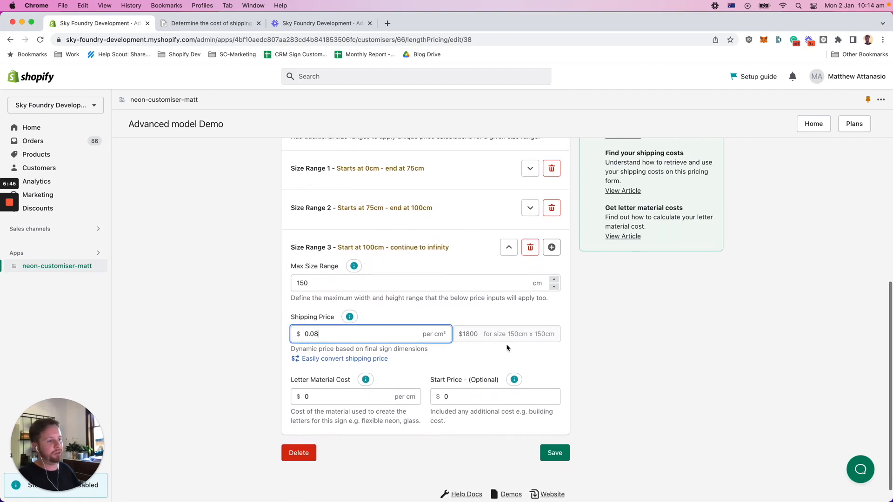
{"action": "left_click", "coordinate": [530, 208]}
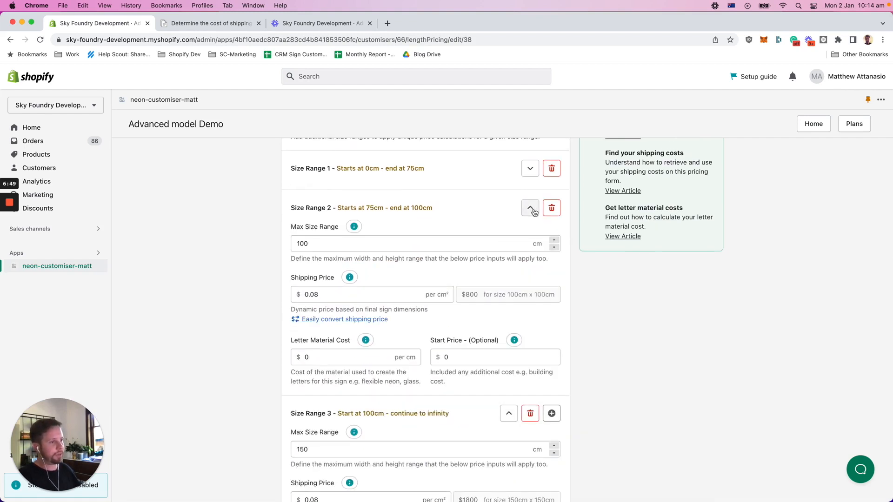
{"action": "left_click", "coordinate": [533, 211]}
{"action": "left_click", "coordinate": [333, 335]}
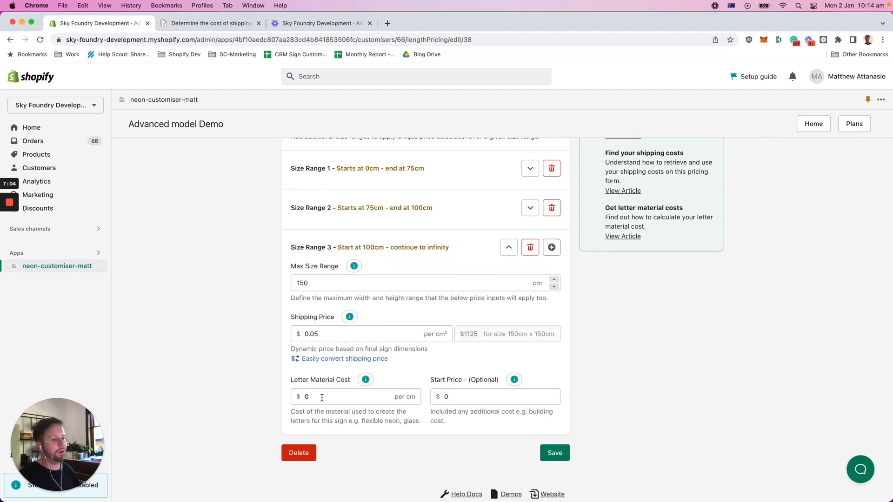
Set the letter material cost of Size Range 2 to $1 per cm
{"action": "left_click", "coordinate": [321, 397]}
{"action": "left_click", "coordinate": [534, 209]}
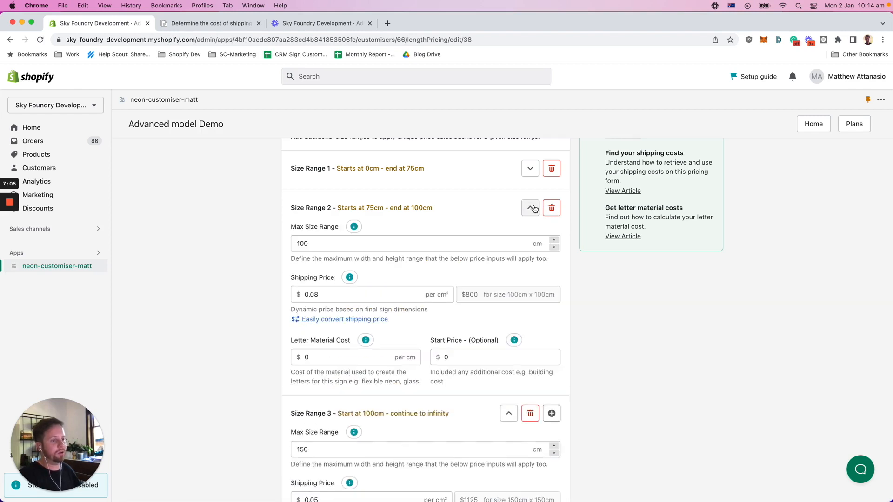
{"action": "left_click_drag", "start_coordinate": [413, 357], "coordinate": [296, 357]}
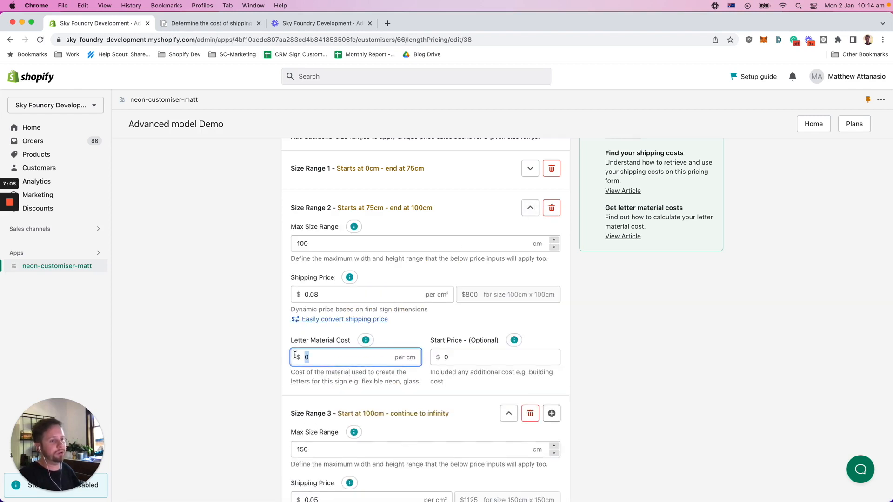
{"action": "type", "text": "1"}
{"action": "left_click", "coordinate": [258, 328]}
{"action": "scroll", "coordinate": [258, 328], "scroll_direction": "down", "scroll_amount": 4}
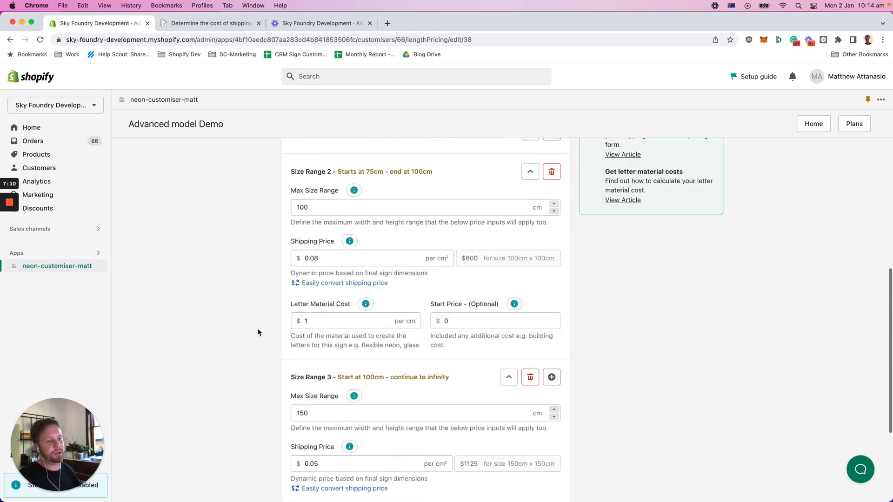
Set the letter material cost of Size Range 3 to $0.8 per cm
{"action": "left_click_drag", "start_coordinate": [320, 399], "coordinate": [298, 397]}
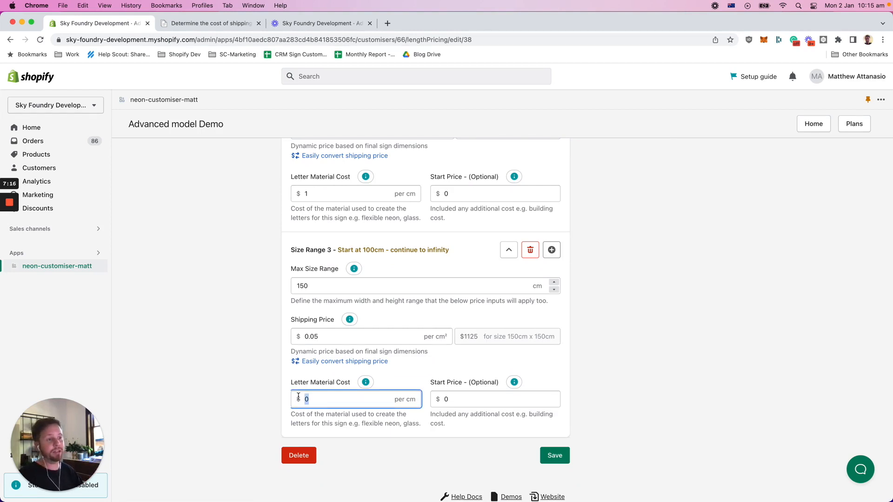
{"action": "type", "text": "0.8"}
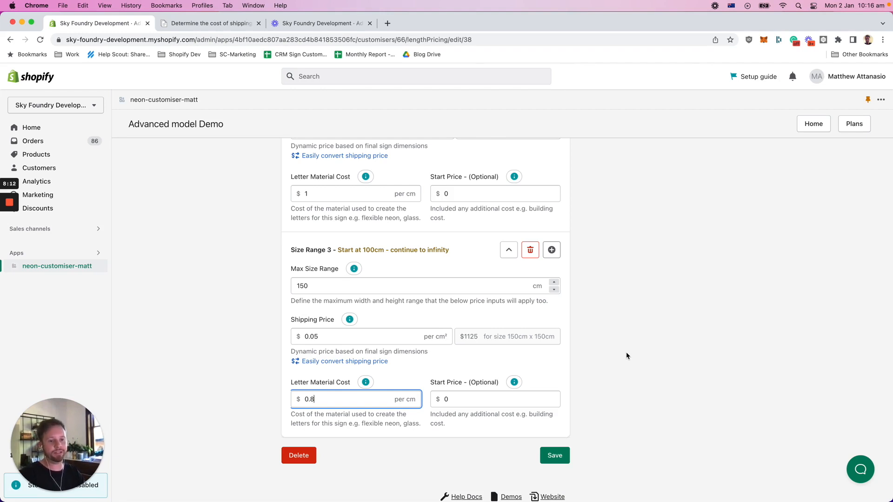
{"action": "left_click", "coordinate": [677, 357]}
Open the help widget, look through its suggested answers, and bring up the Ask form for contacting support
{"action": "left_click", "coordinate": [857, 472]}
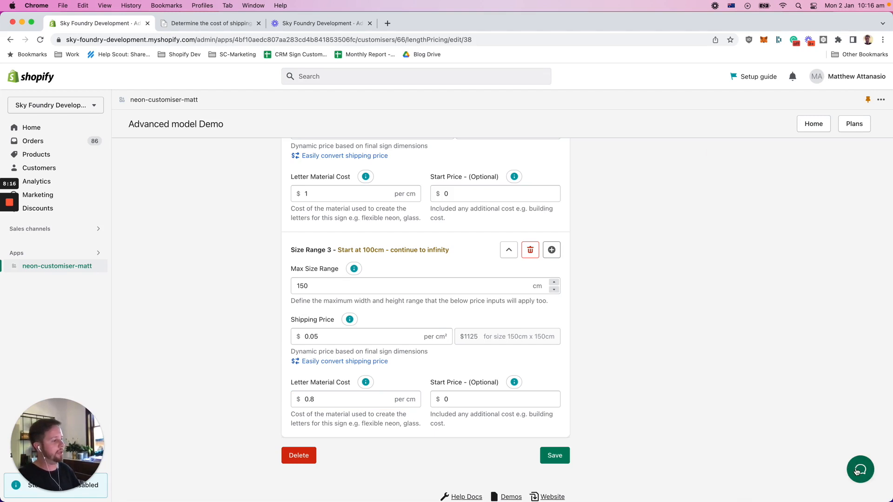
{"action": "left_click", "coordinate": [854, 163]}
{"action": "scroll", "coordinate": [809, 325], "scroll_direction": "down", "scroll_amount": 5}
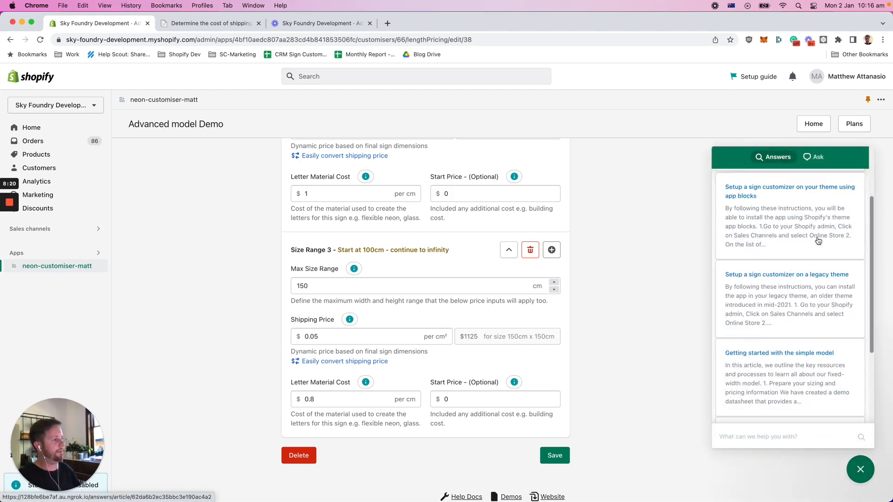
{"action": "scroll", "coordinate": [808, 348], "scroll_direction": "up", "scroll_amount": 5}
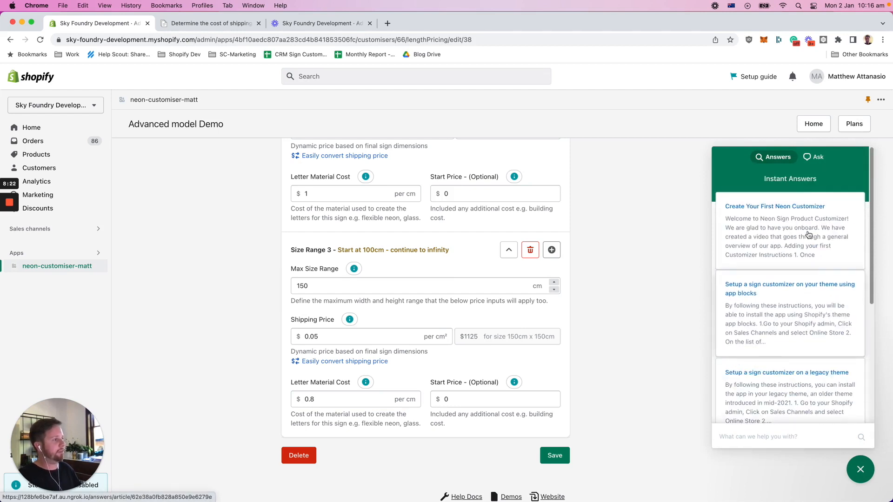
{"action": "left_click", "coordinate": [817, 158]}
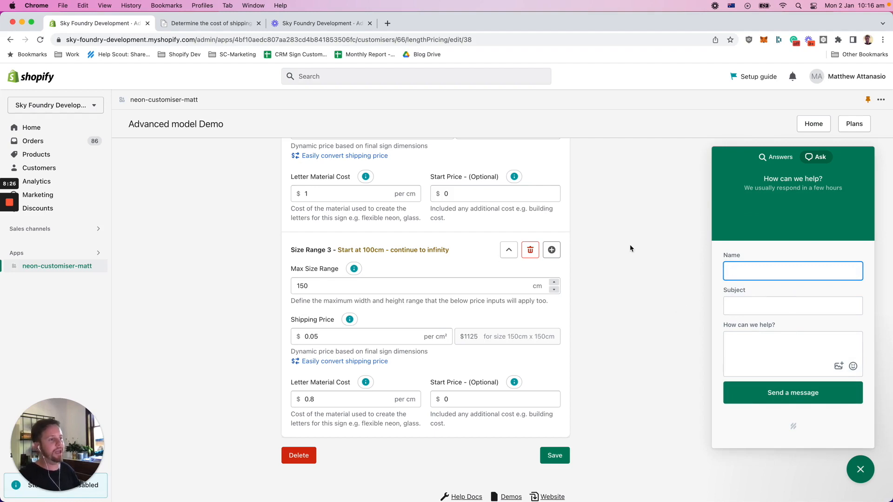
{"action": "scroll", "coordinate": [629, 245], "scroll_direction": "up", "scroll_amount": 1}
{"action": "scroll", "coordinate": [630, 244], "scroll_direction": "up", "scroll_amount": 15}
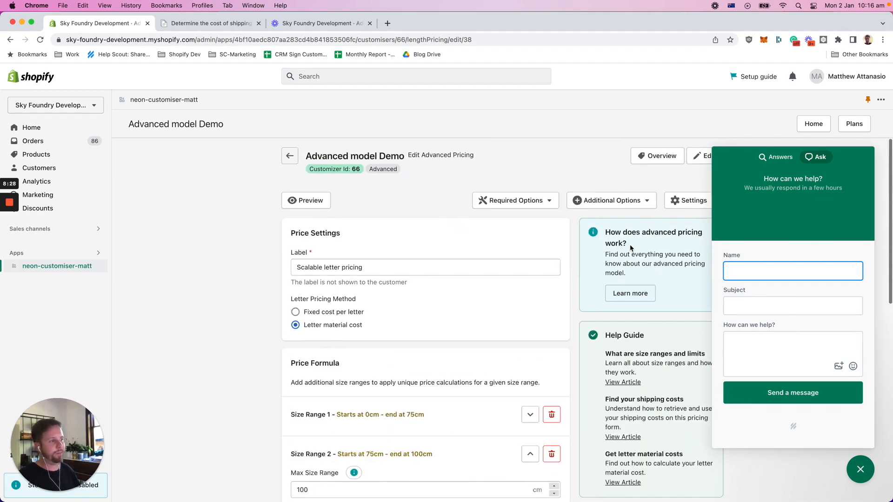